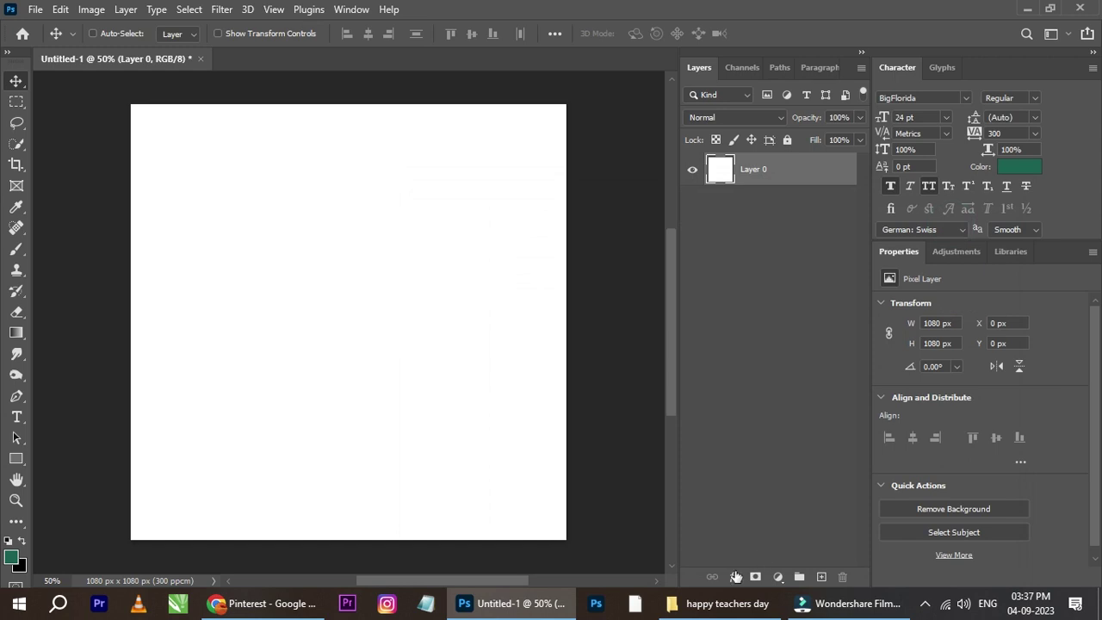
- Apply a green radial Gradient Overlay with 100% opacity to the background layer and reduce its scale
left_click(777, 531)
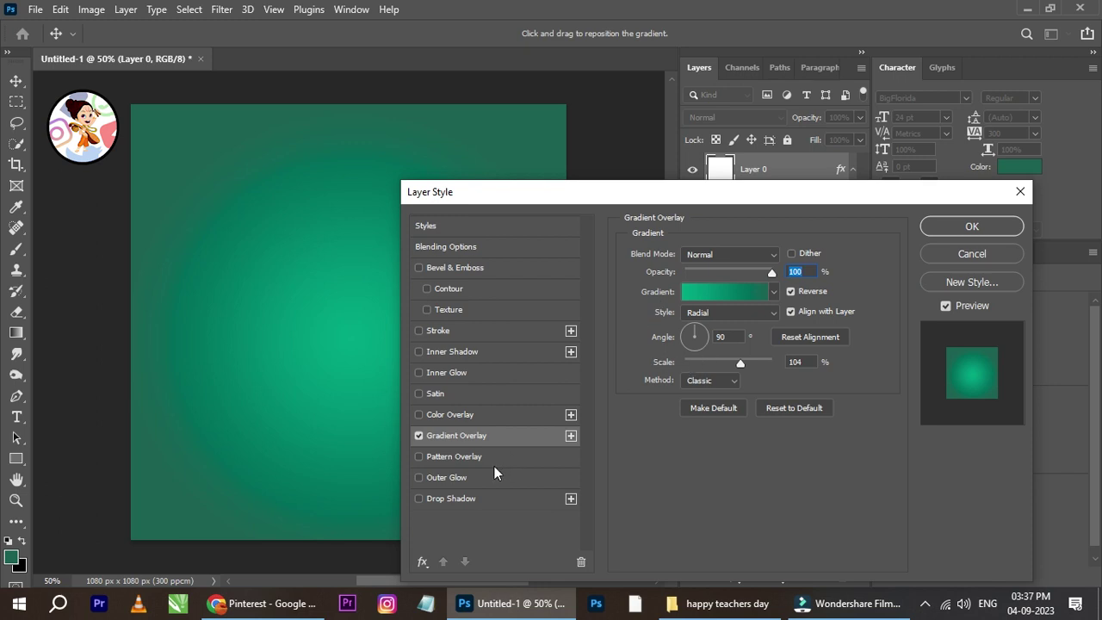
mouse_move(743, 363)
left_mouse_down()
mouse_move(711, 365)
mouse_move(732, 368)
left_mouse_up()
left_click(793, 310)
- Try a Bevel & Emboss contour and a texture pattern from the Trees group on the background layer
left_click(451, 292)
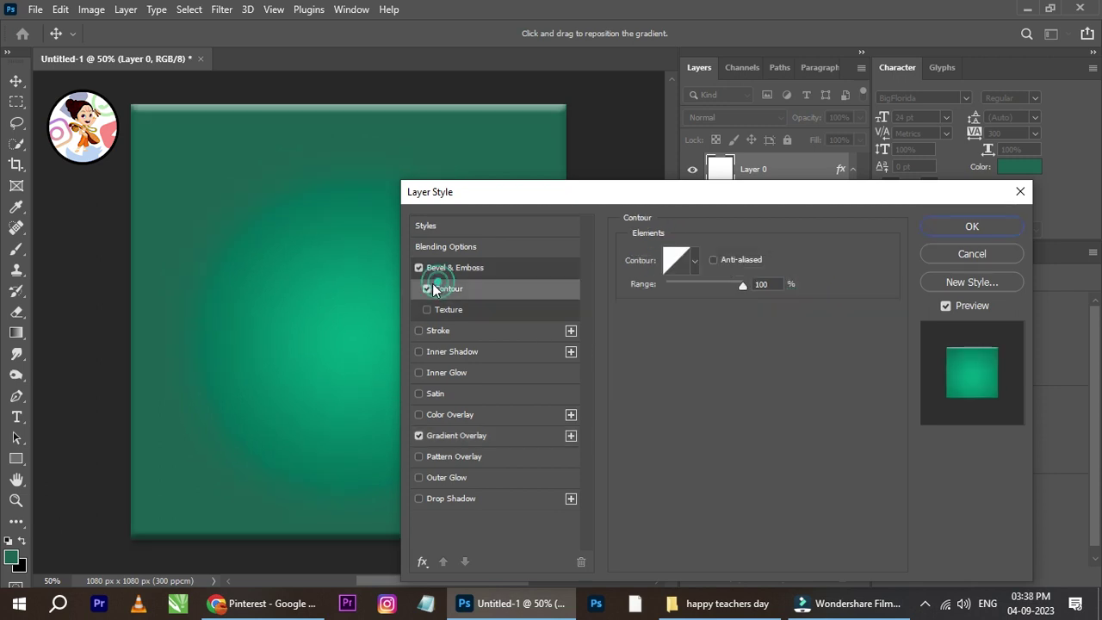
left_click(430, 290)
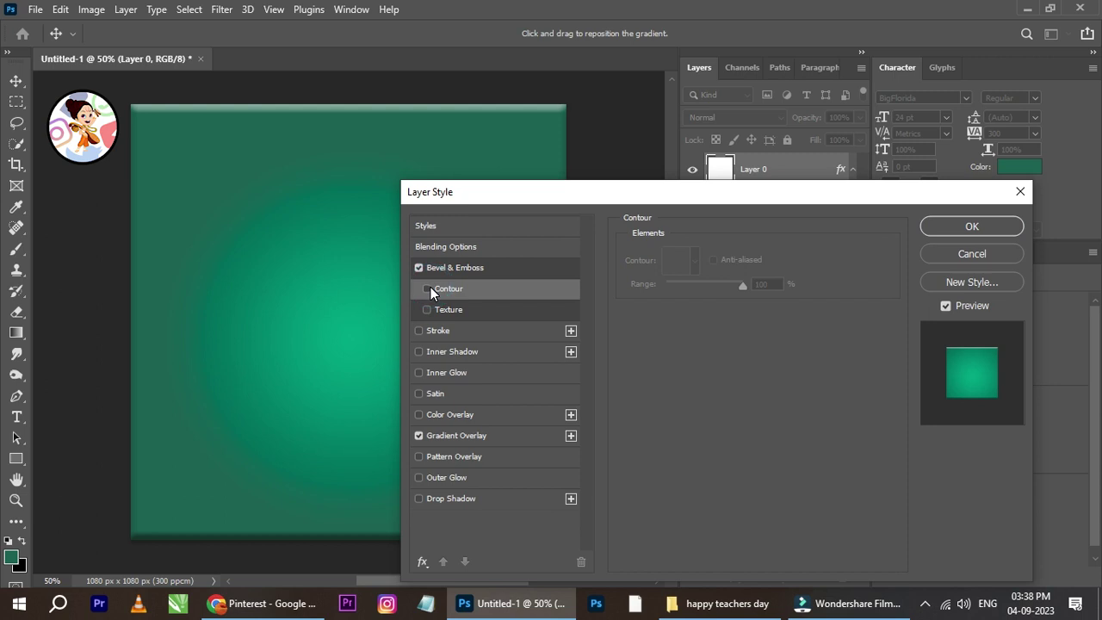
left_click(431, 309)
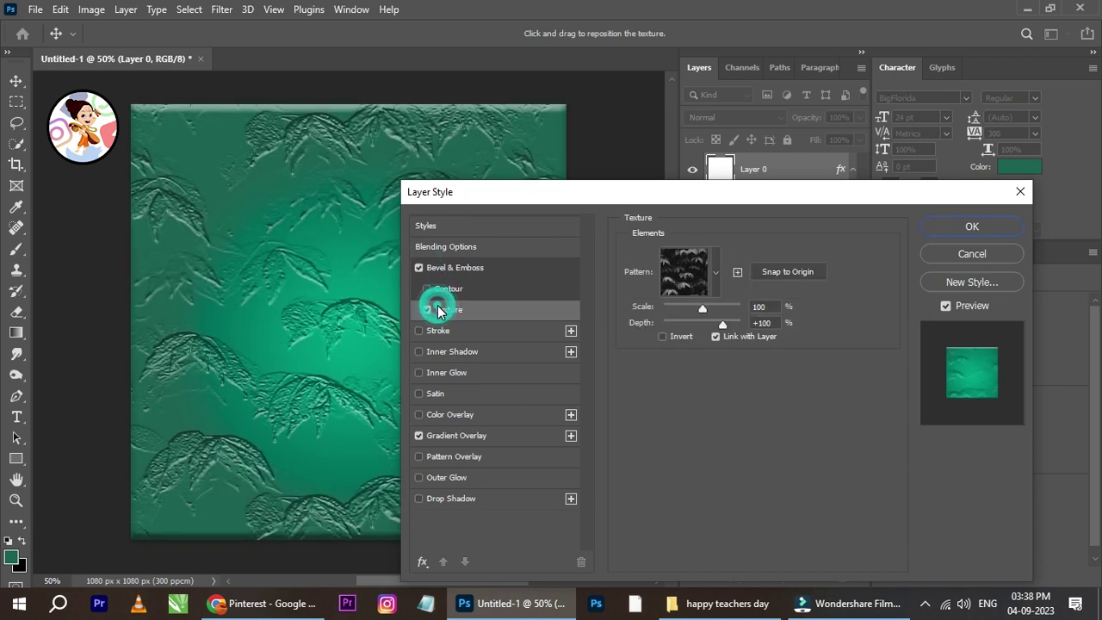
left_click(718, 274)
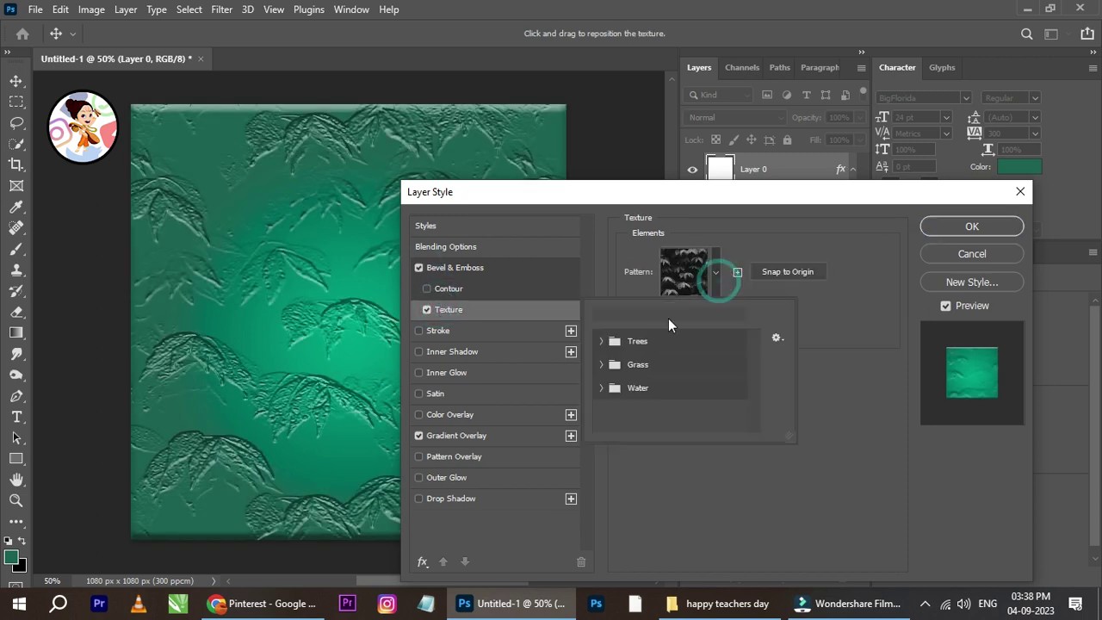
left_click(604, 340)
left_click(647, 366)
left_click(699, 368)
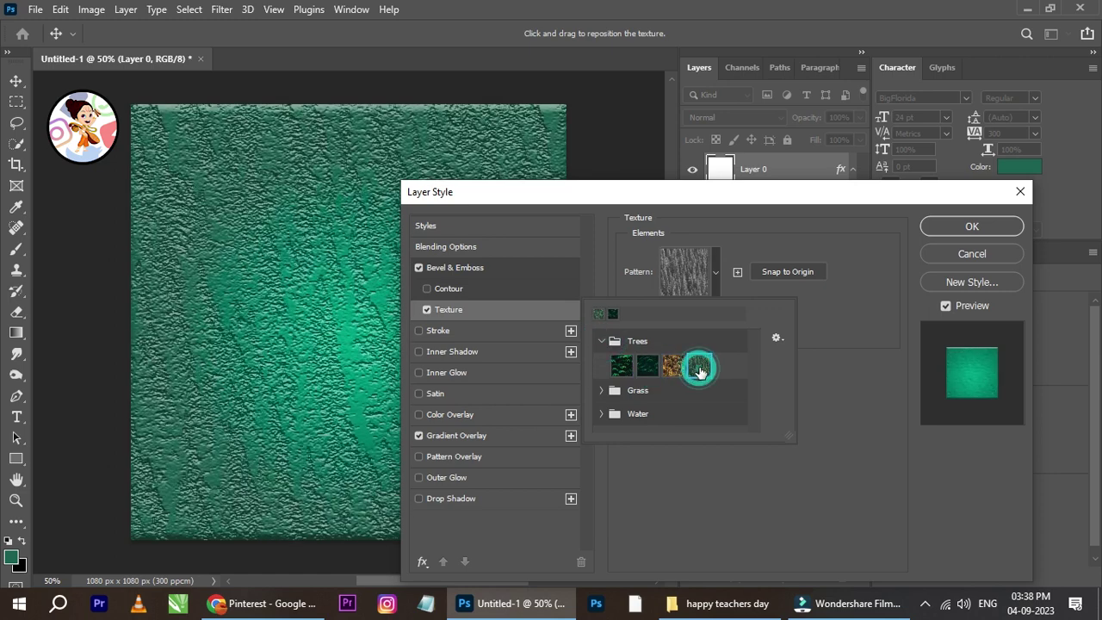
left_click(427, 311)
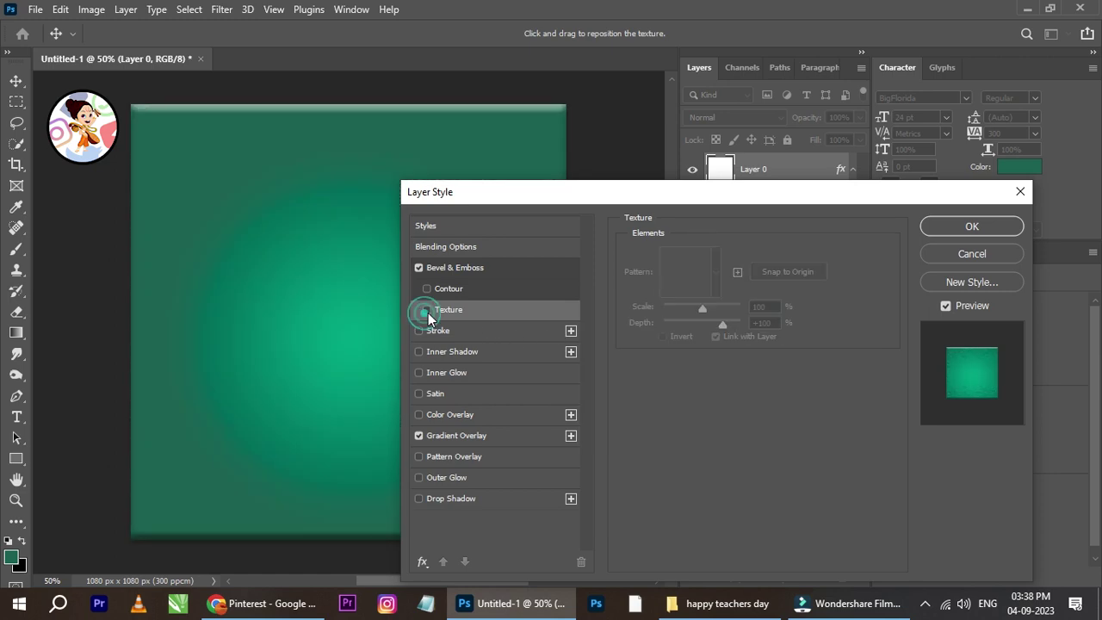
left_click(420, 267)
- Accept the layer style and place the teachers-01 image on the canvas, scaled down to about 435 × 695 px
left_click(925, 224)
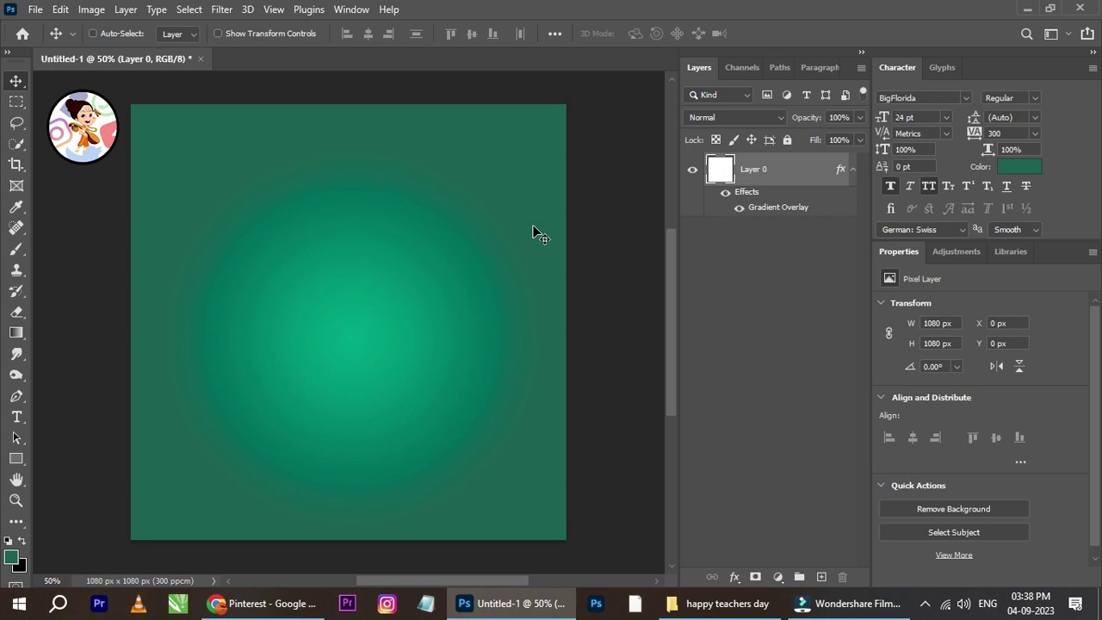
left_click(720, 604)
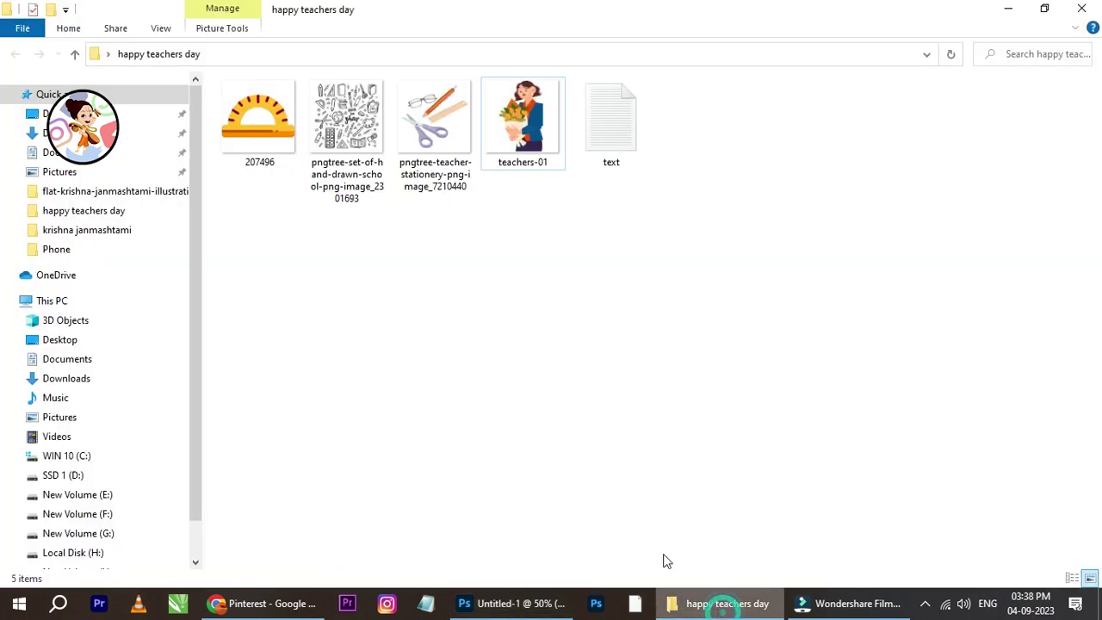
left_click_drag(533, 168, 354, 387)
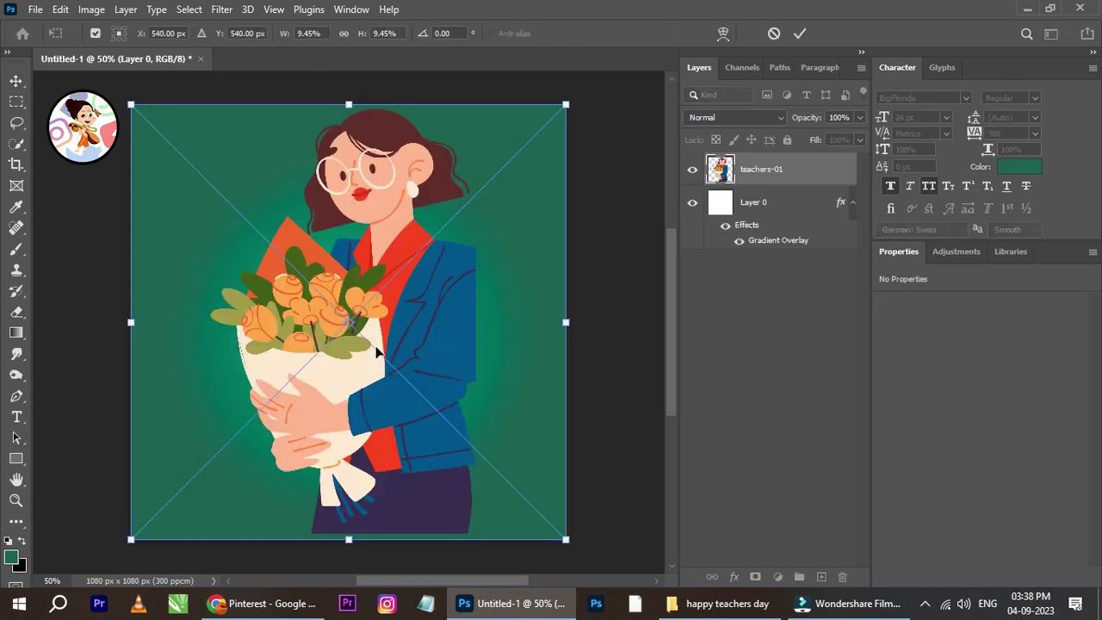
left_click_drag(570, 99, 437, 234)
left_click_drag(342, 337, 408, 257)
left_click_drag(499, 452, 485, 440)
left_click(800, 33)
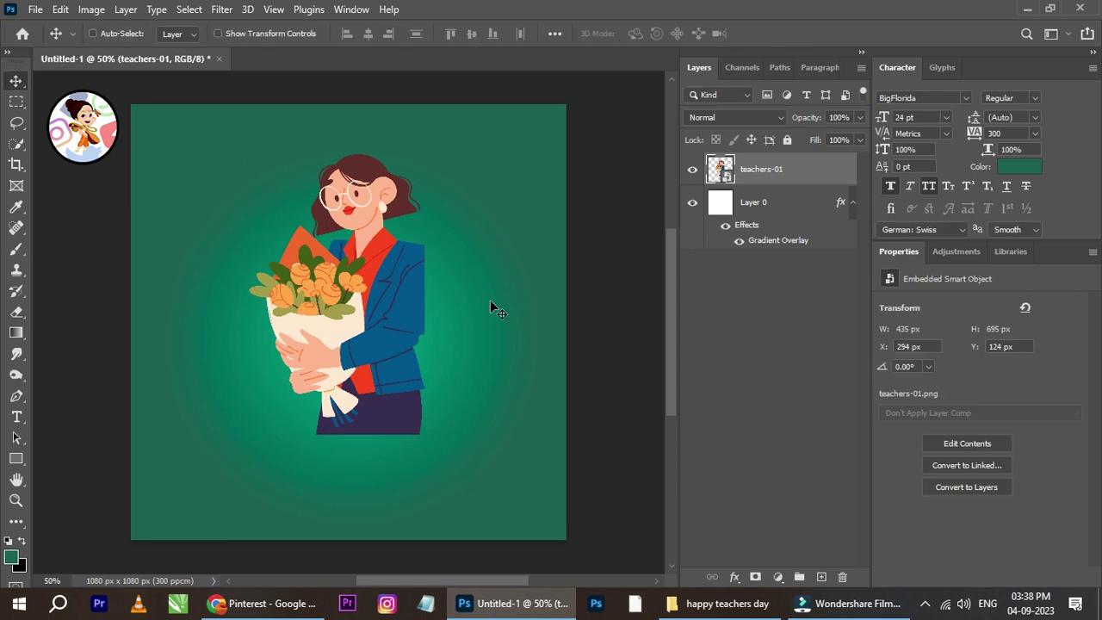
- Hide the Gradient Overlay effect of Layer 0
left_click(740, 246)
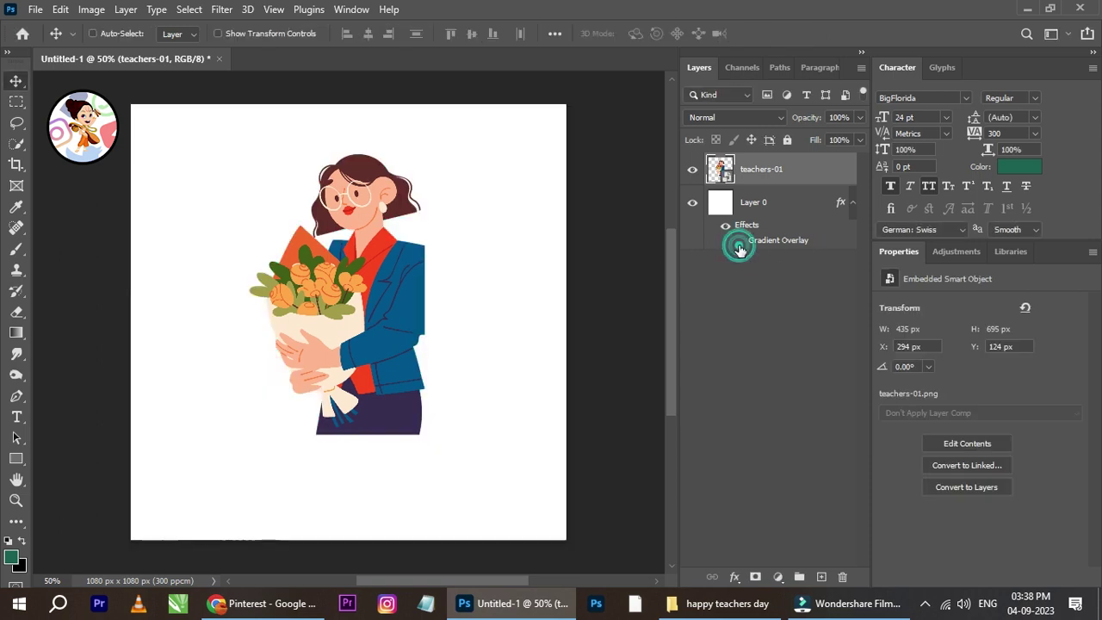
left_click(739, 246)
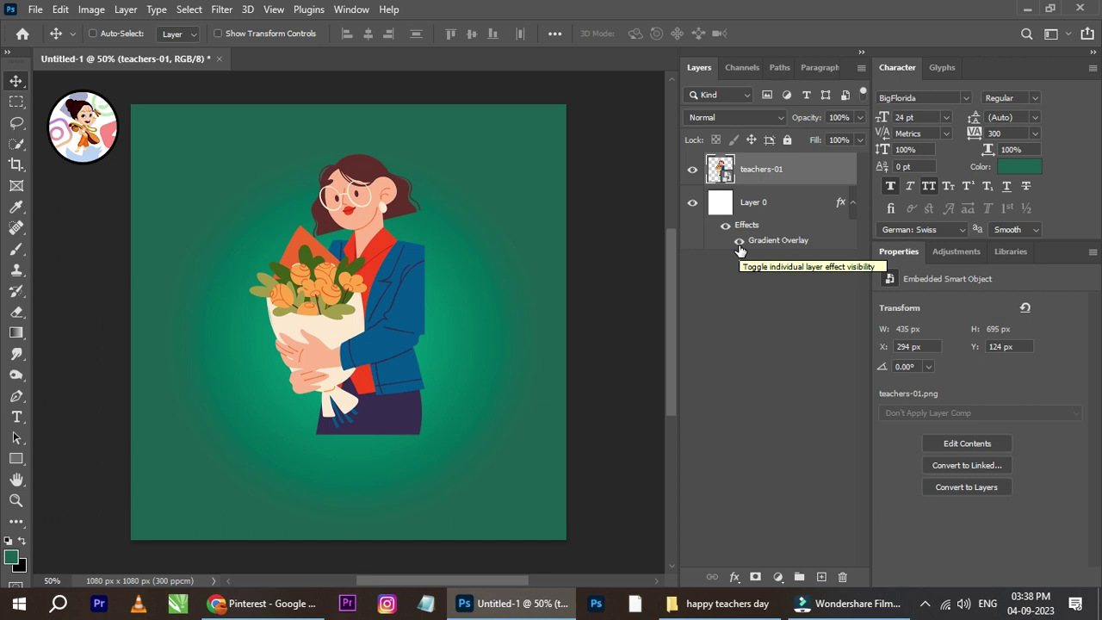
left_click(740, 245)
- Add a light green solid color fill layer directly above Layer 0
left_click(750, 205)
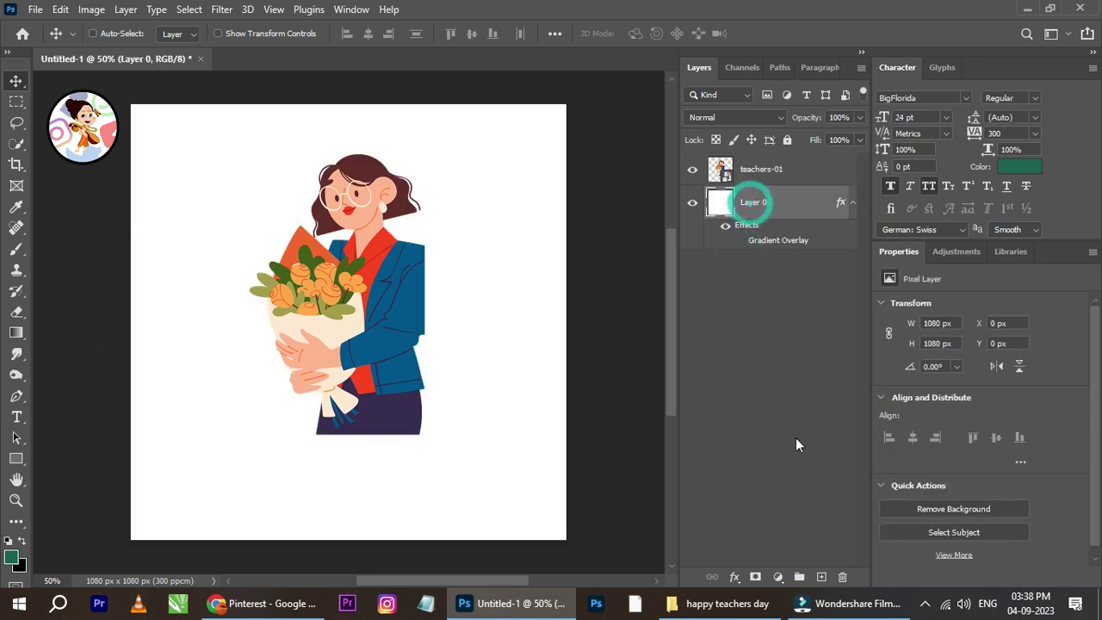
left_click(777, 577)
left_click(801, 298)
left_click_drag(758, 277, 753, 203)
left_click(1006, 135)
- Move the teacher illustration to the canvas's lower-right corner and enlarge it to about 471 × 752 px
right_click(341, 285)
left_click(367, 293)
left_click_drag(397, 295, 537, 442)
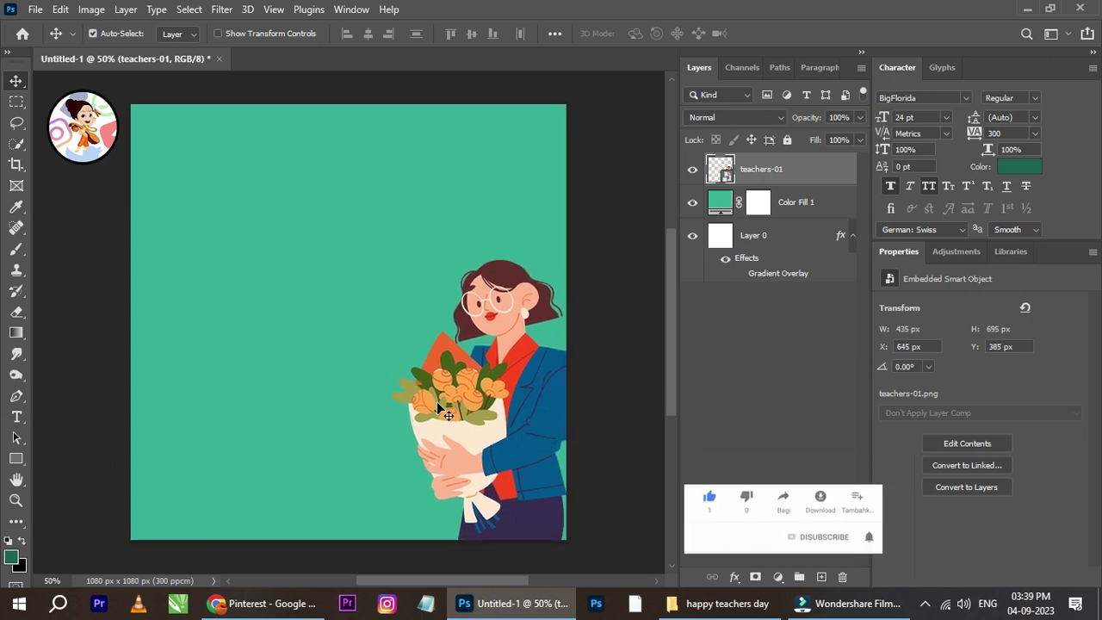
key("ctrl+t")
left_click_drag(338, 256, 314, 232)
left_click(799, 35)
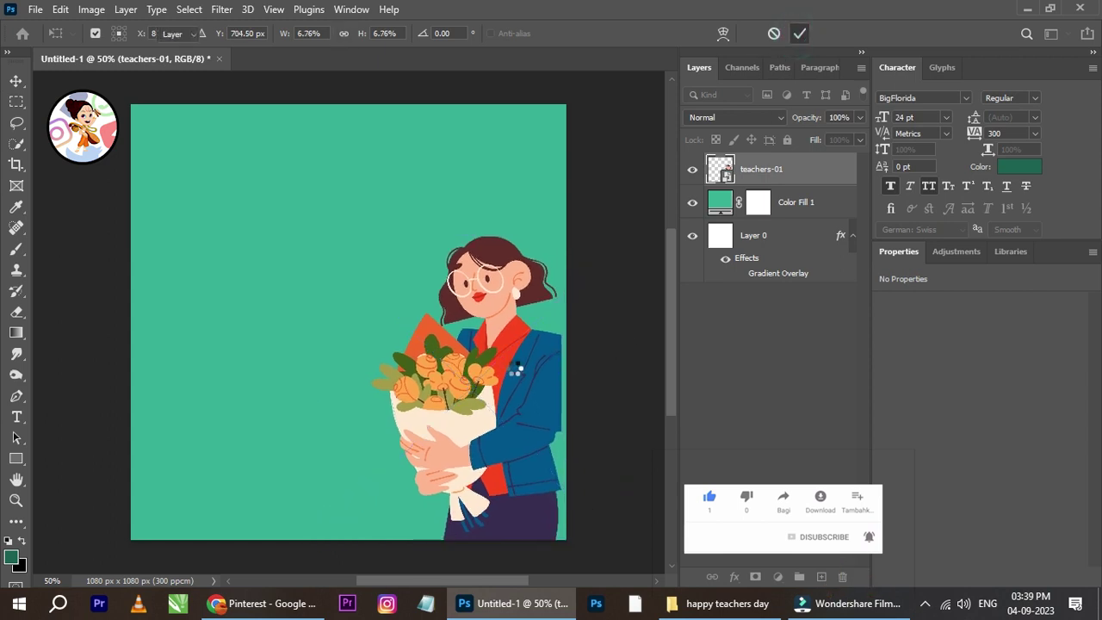
left_click_drag(513, 368, 520, 370)
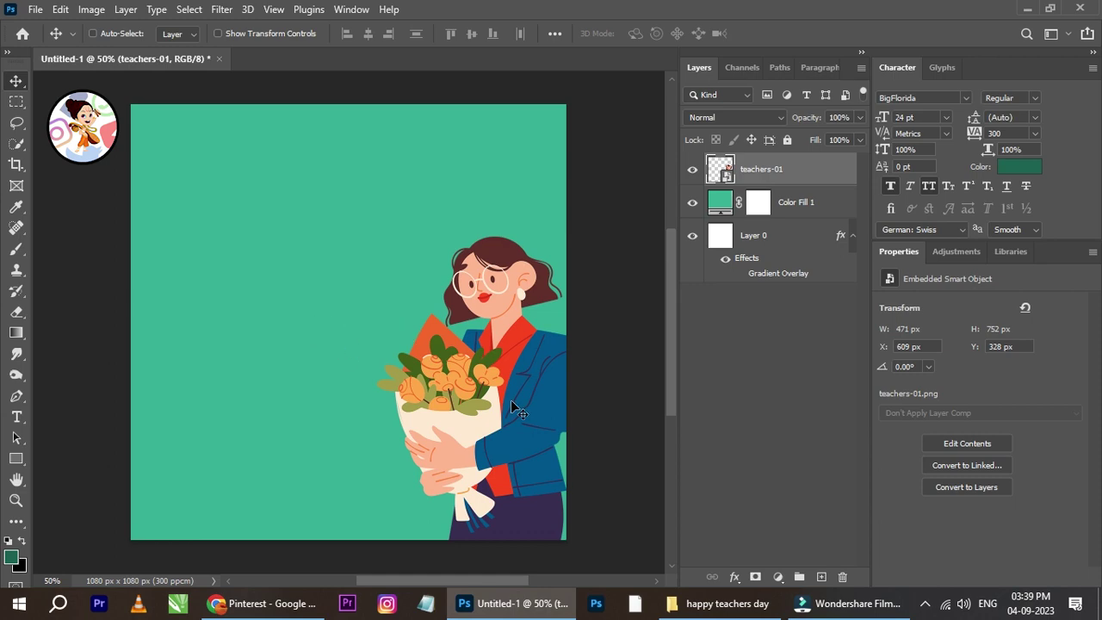
- Try the hand-drawn school image pngtree-set-of-hand-drawn-school-png-image_2301693 on the canvas and delete its layer
left_click(728, 603)
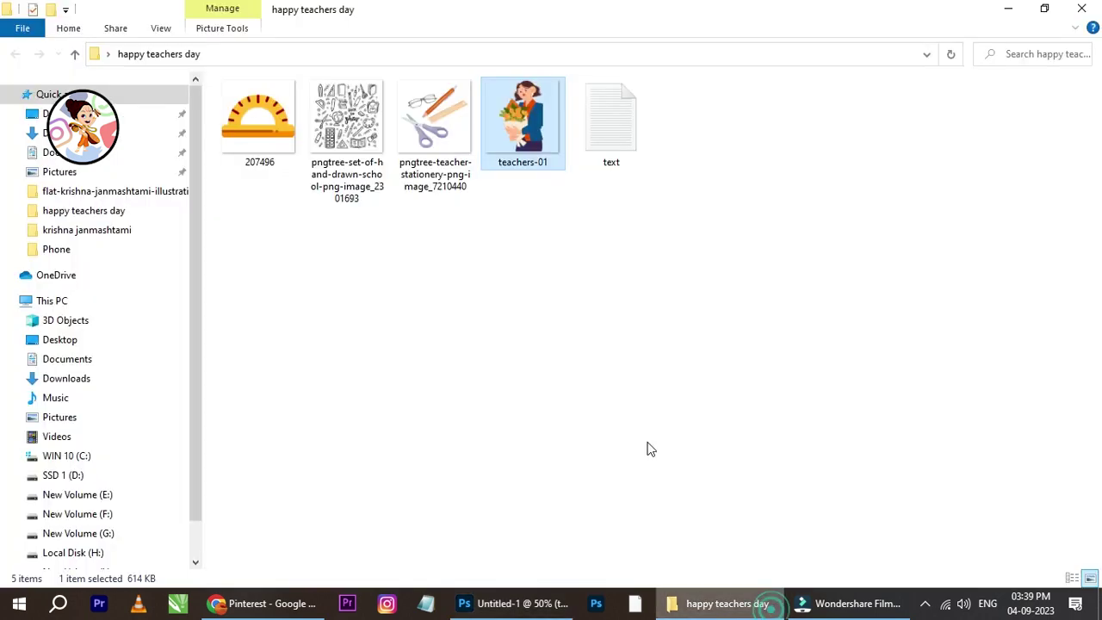
left_click(349, 133)
left_click_drag(404, 158, 365, 362)
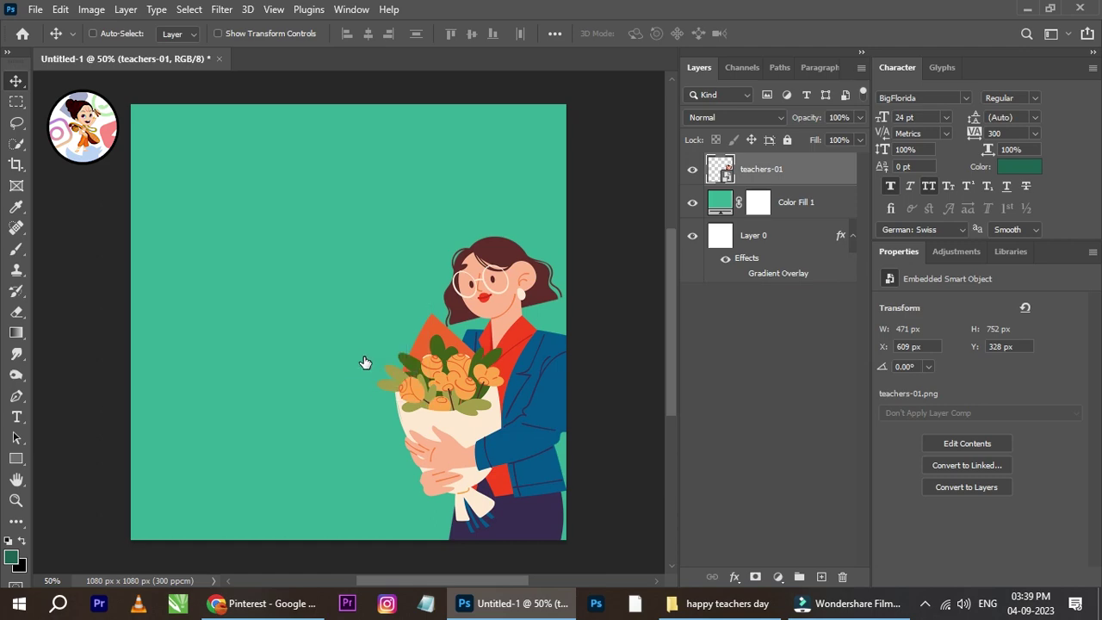
left_click(799, 32)
left_click_drag(462, 207, 456, 204)
scroll(372, 164, "up", 1)
scroll(372, 163, "down", 1)
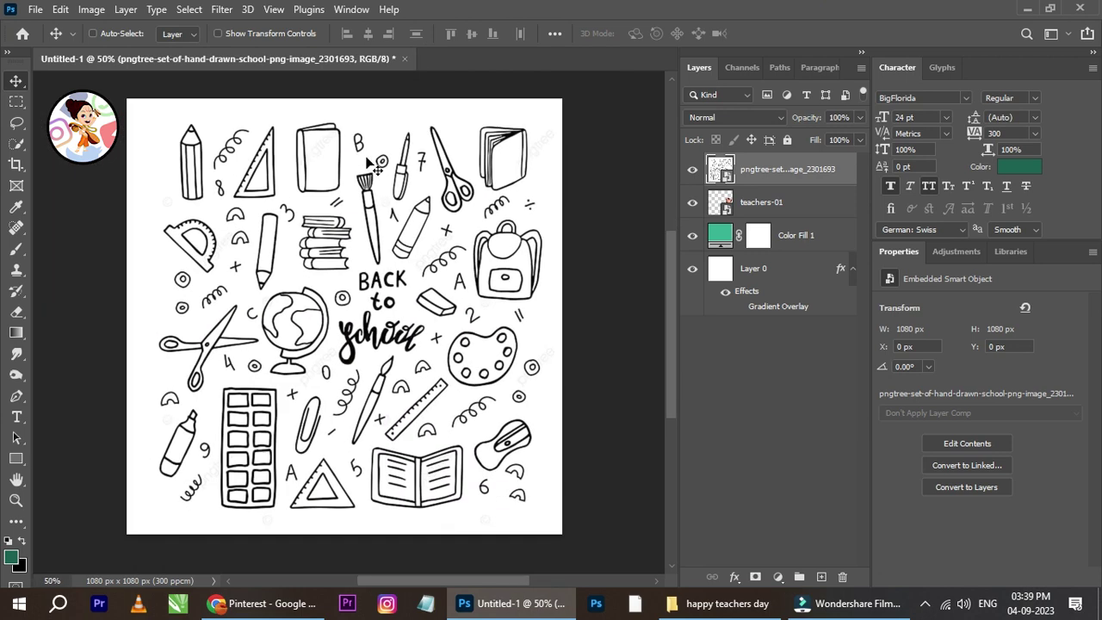
key("Delete")
- Paste the copied stationery sketch as a new layer and convert it to a smart object
key("ctrl+v")
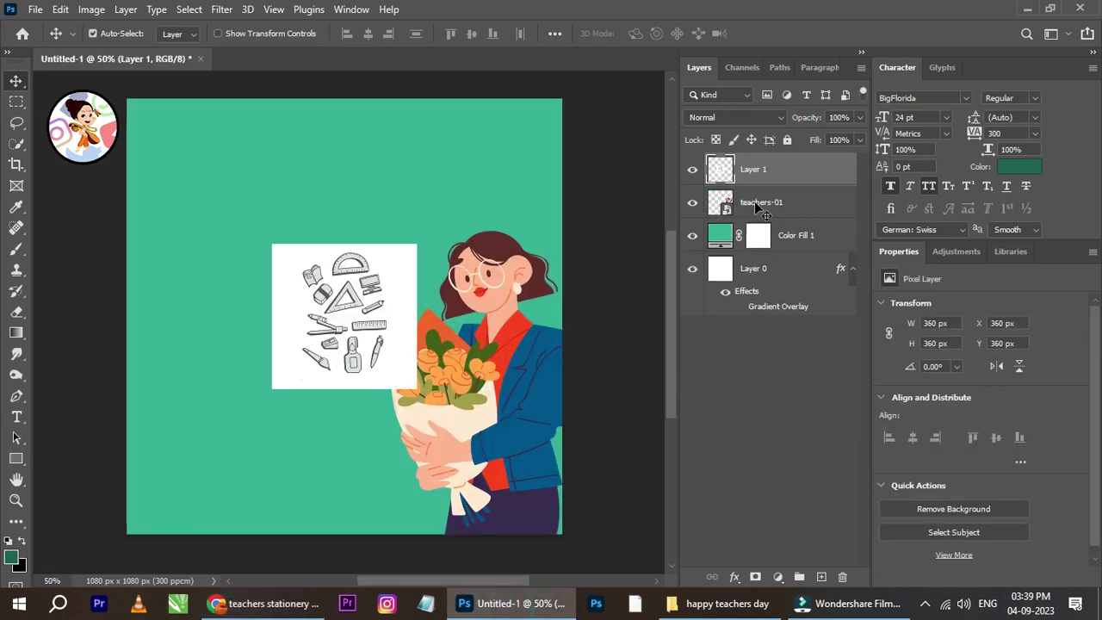
right_click(771, 172)
left_click(824, 245)
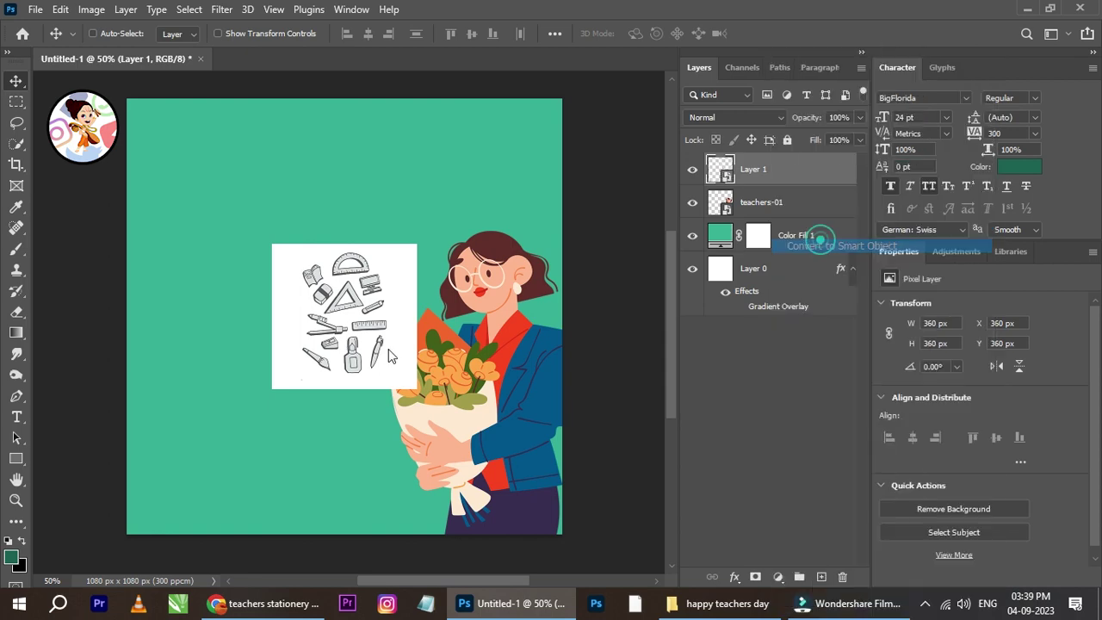
- Enlarge the stationery sketch to about 1107 × 1107 px to cover the canvas and put its layer below teachers-01
key("ctrl+t")
left_click_drag(424, 390, 546, 440)
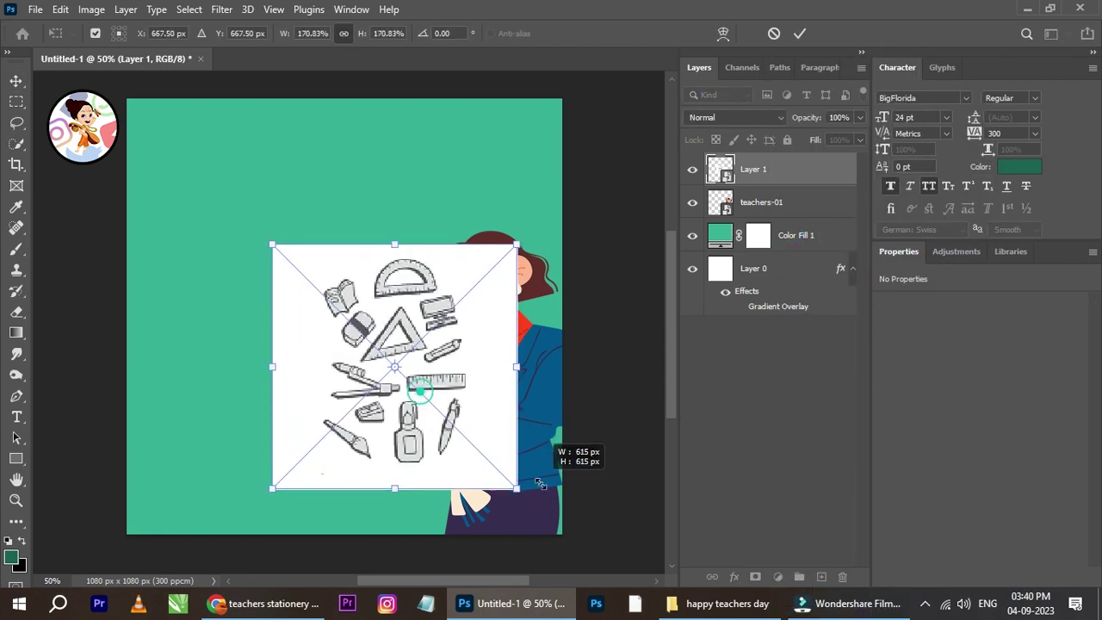
left_click_drag(492, 418, 350, 272)
left_click_drag(398, 371, 573, 544)
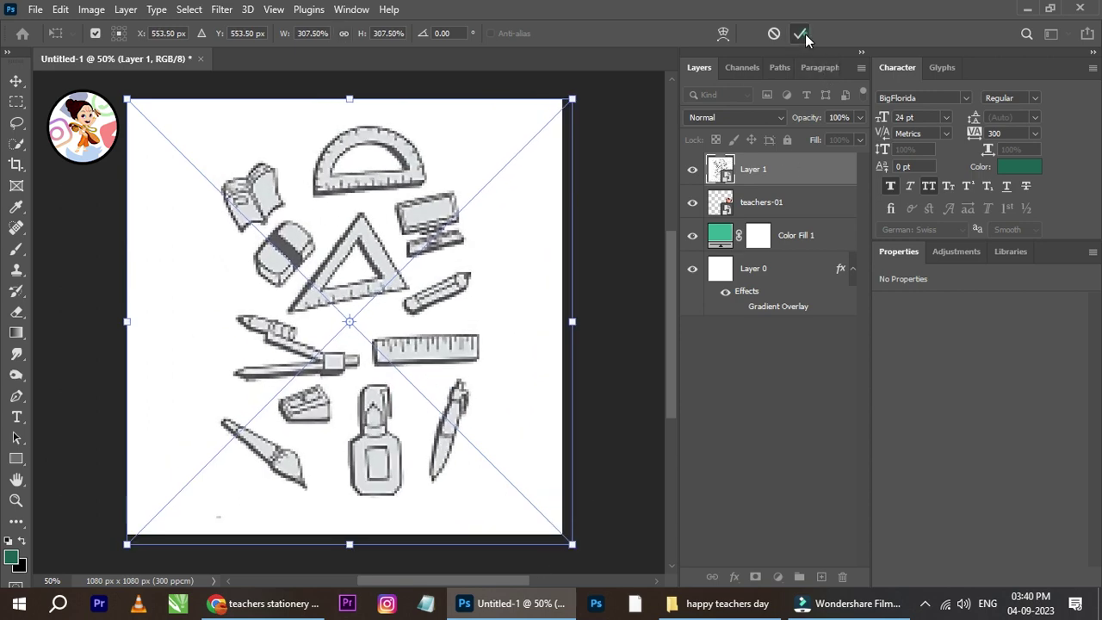
left_click(801, 33)
left_click_drag(765, 170, 795, 212)
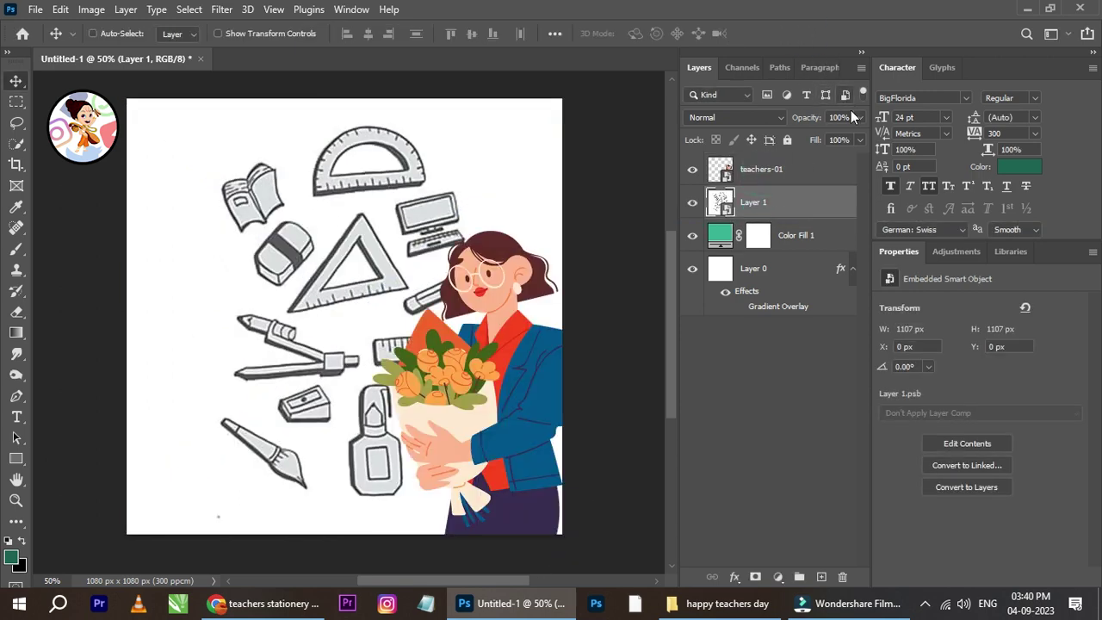
- Set the stationery sketch layer's blend mode to Multiply and its opacity to 11%
left_click(736, 117)
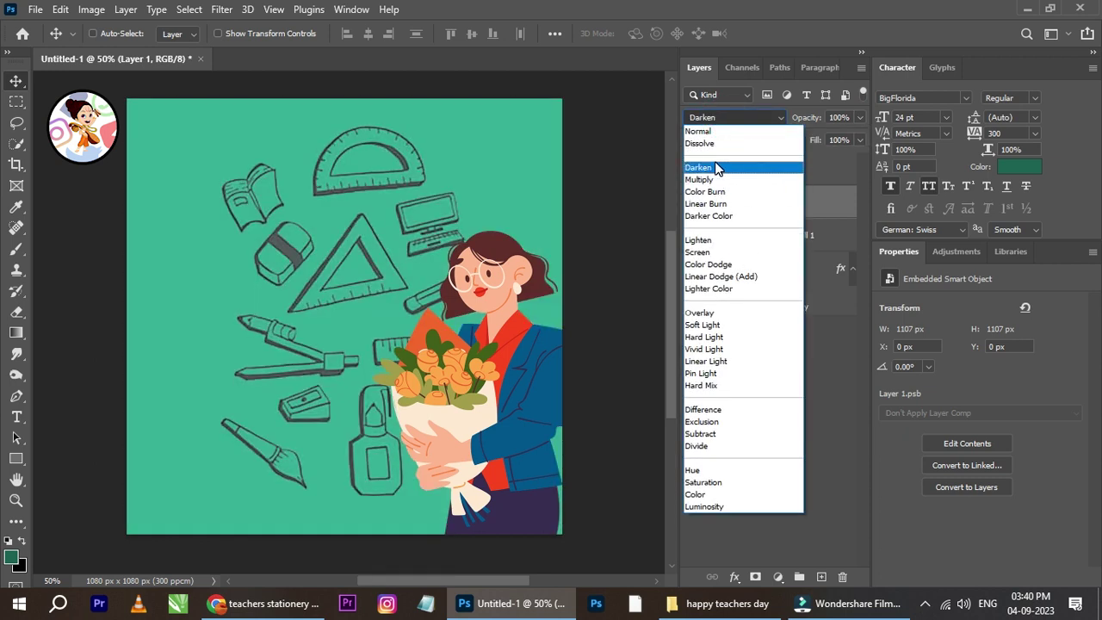
left_click(721, 180)
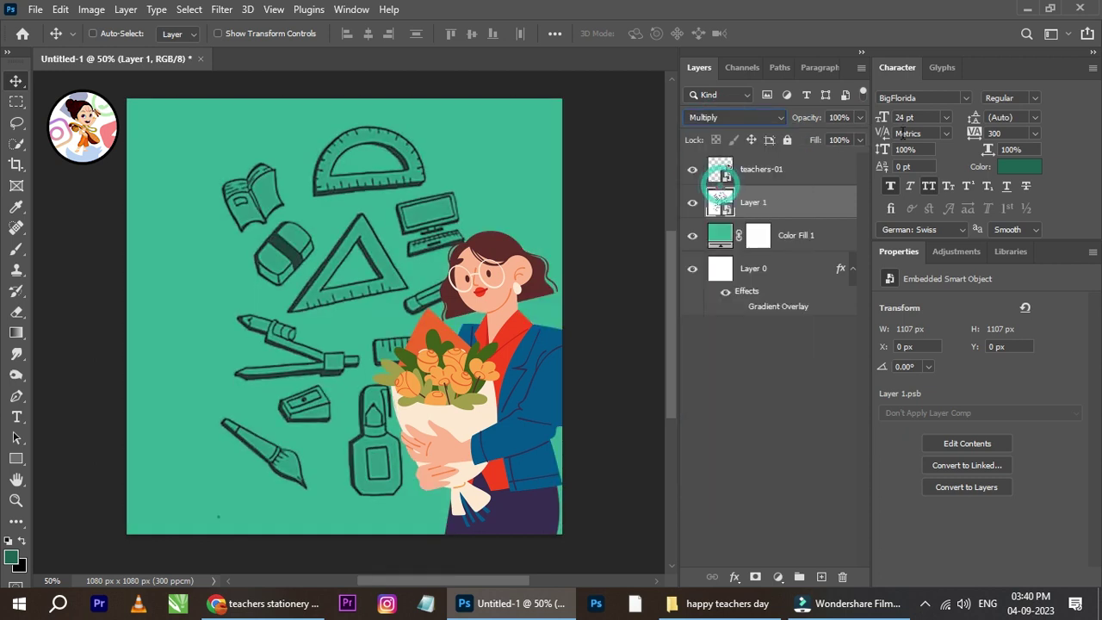
left_click_drag(842, 134, 827, 135)
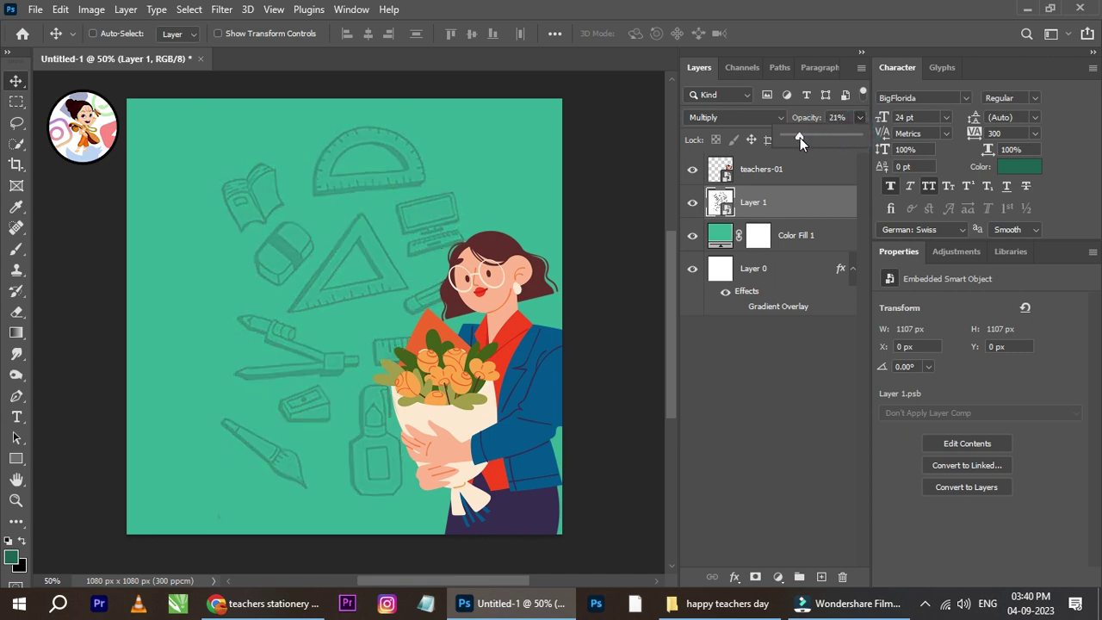
left_click(582, 252)
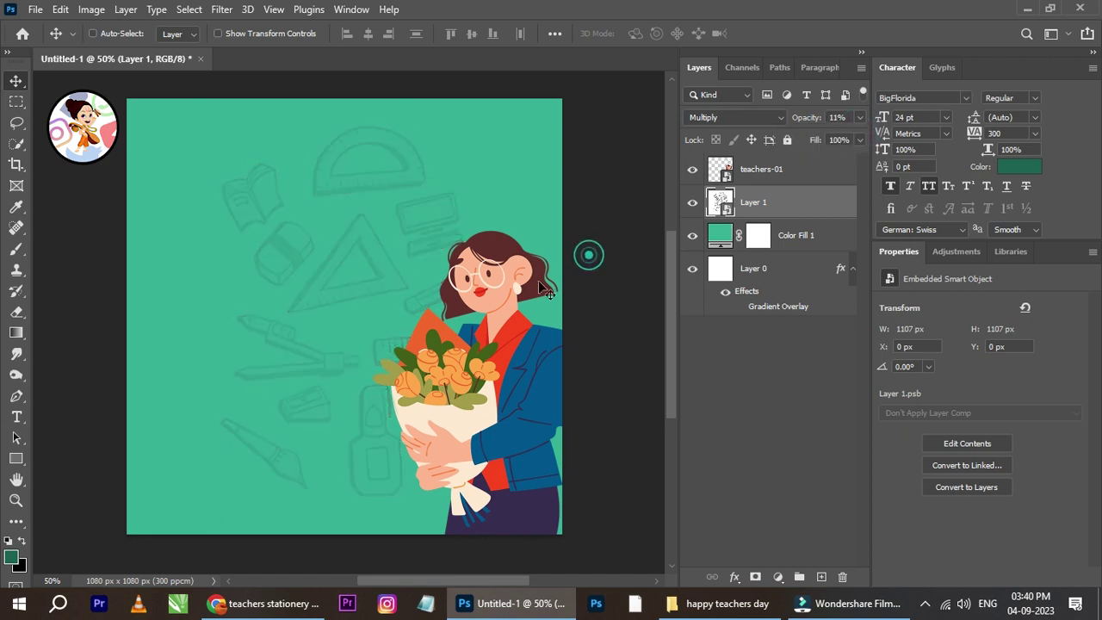
scroll(343, 348, "up", 1)
scroll(334, 344, "down", 2)
scroll(334, 351, "up", 1)
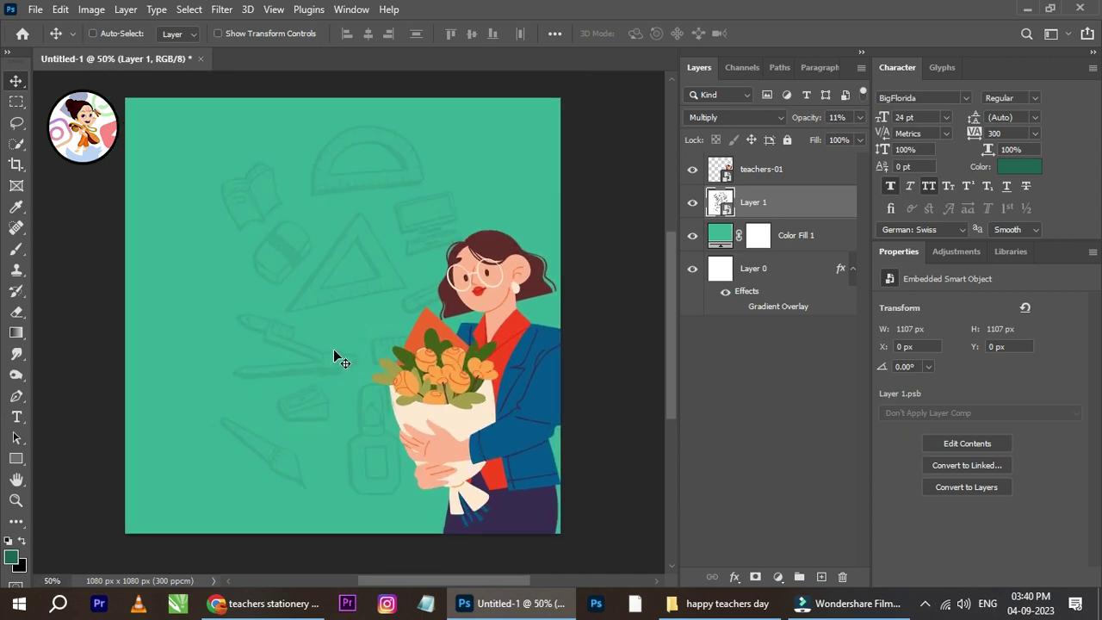
- Try to place the pngtree-teacher-stationery-png-image_7210440 image in the poster
left_click(719, 604)
left_click(463, 179)
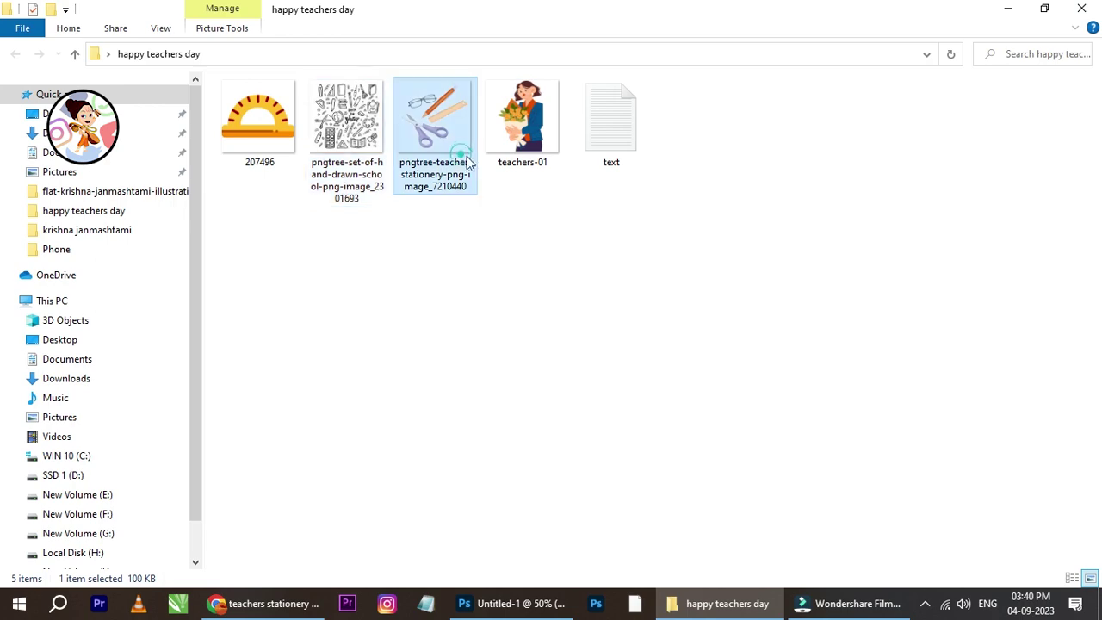
left_click_drag(439, 138, 514, 603)
- Place the protractor image 207496 in the canvas's upper-right corner, scaled to about 5.2% and rotated about 32°
left_click(280, 129)
left_click_drag(284, 143, 374, 275)
left_click_drag(558, 121, 521, 114)
scroll(548, 104, "up", 2)
left_click_drag(555, 152, 519, 179)
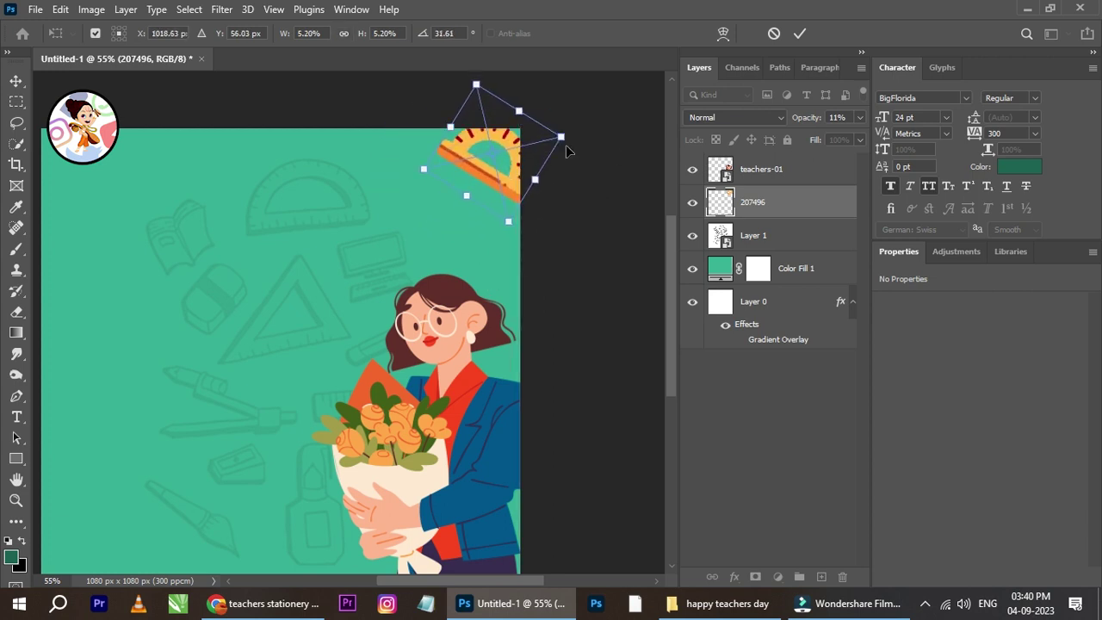
left_click(799, 34)
- Scale the placed stationery image down to about 261 × 261 px and position it in the canvas's lower half, beside the teacher
scroll(406, 258, "down", 2)
scroll(450, 221, "up", 1)
left_click_drag(450, 222, 436, 181)
scroll(437, 180, "up", 1)
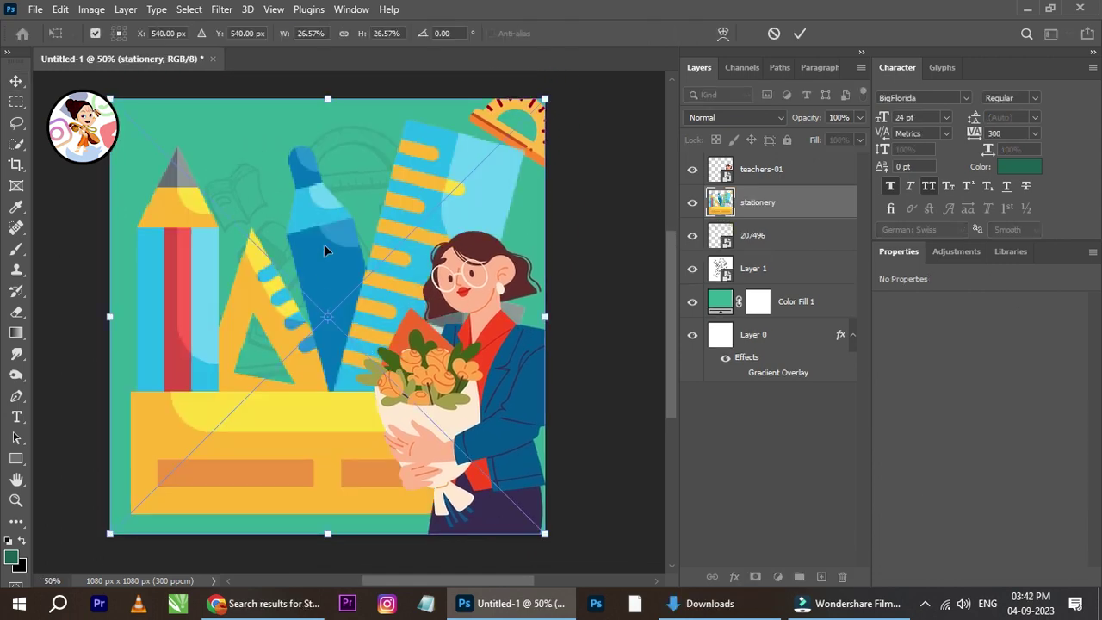
left_click_drag(549, 100, 229, 405)
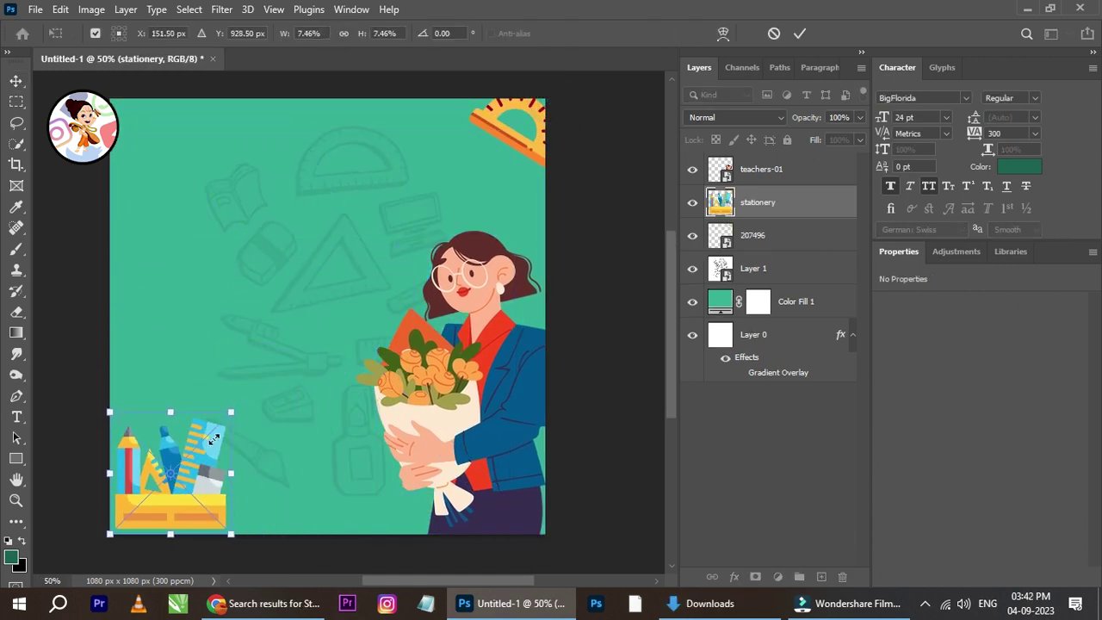
left_click_drag(205, 488, 328, 446)
scroll(328, 446, "up", 2)
left_click_drag(330, 386, 382, 397)
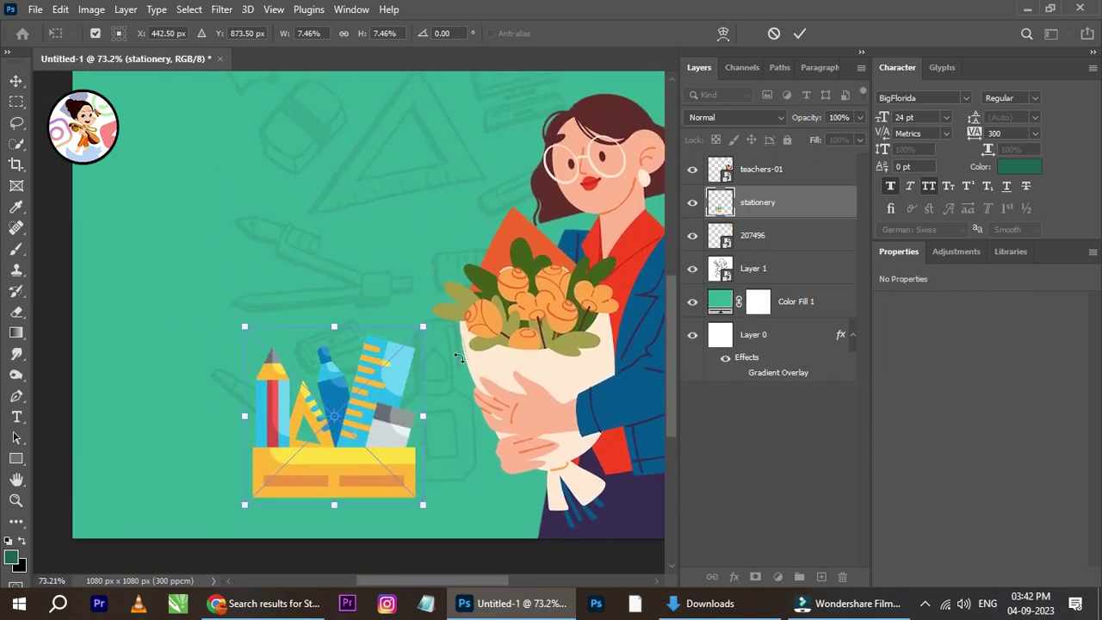
left_click_drag(424, 328, 407, 348)
left_click(799, 34)
- Move the stationery image down to the canvas's bottom edge beside the bouquet, at about X 419, Y 846 px
scroll(431, 364, "down", 2)
scroll(436, 345, "up", 1)
left_click_drag(318, 394, 370, 431)
scroll(374, 385, "down", 1)
scroll(397, 440, "up", 1)
scroll(345, 351, "down", 2)
scroll(345, 351, "up", 1)
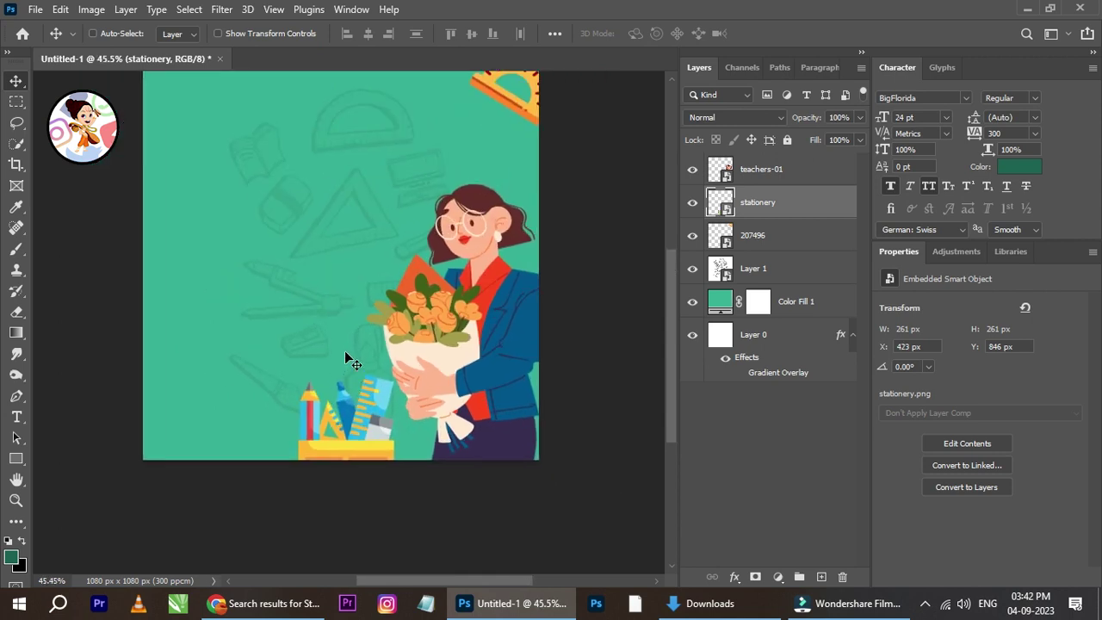
scroll(345, 351, "up", 1)
left_click_drag(345, 351, 382, 397)
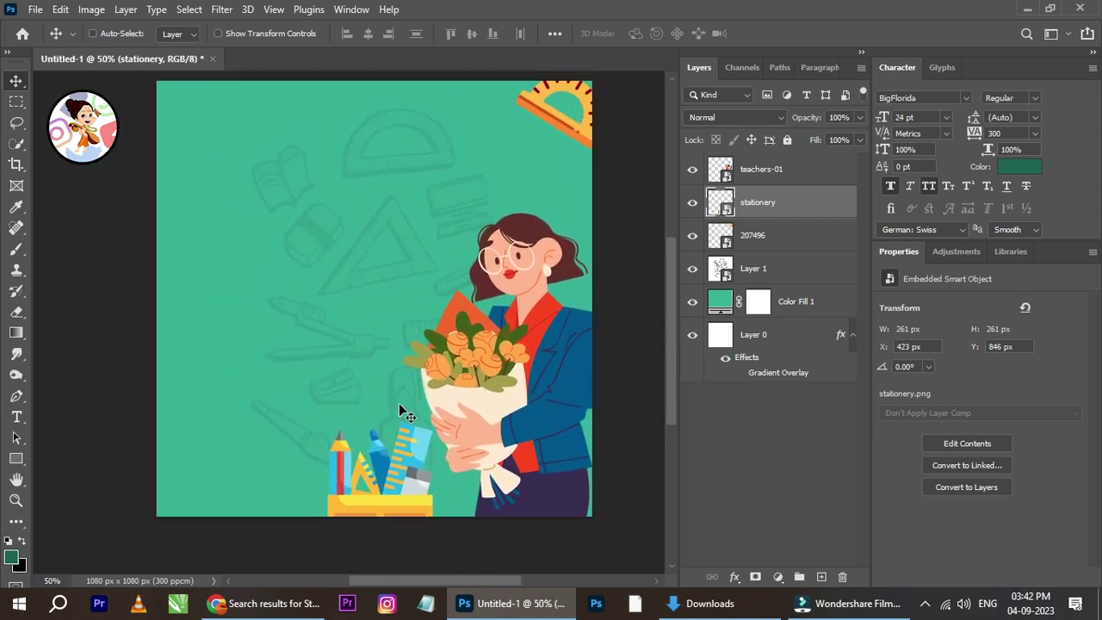
left_click_drag(430, 430, 429, 430)
scroll(438, 313, "down", 1)
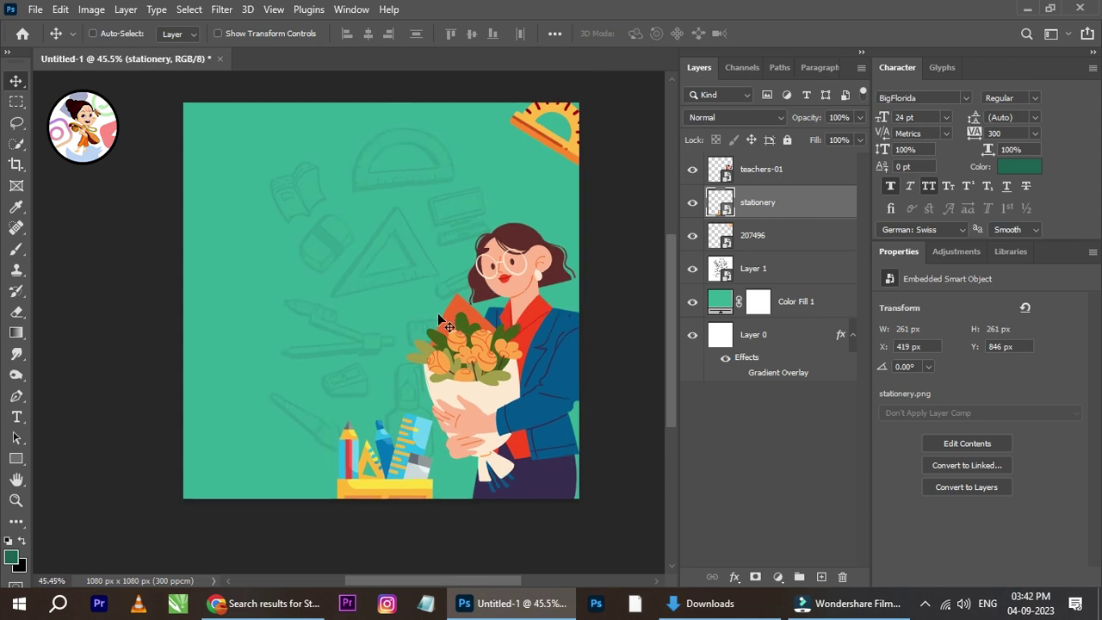
- Duplicate the faint stationery sketch, rotate the copy about -29° and place it over the canvas's upper-left corner
scroll(389, 246, "up", 1)
right_click(366, 152)
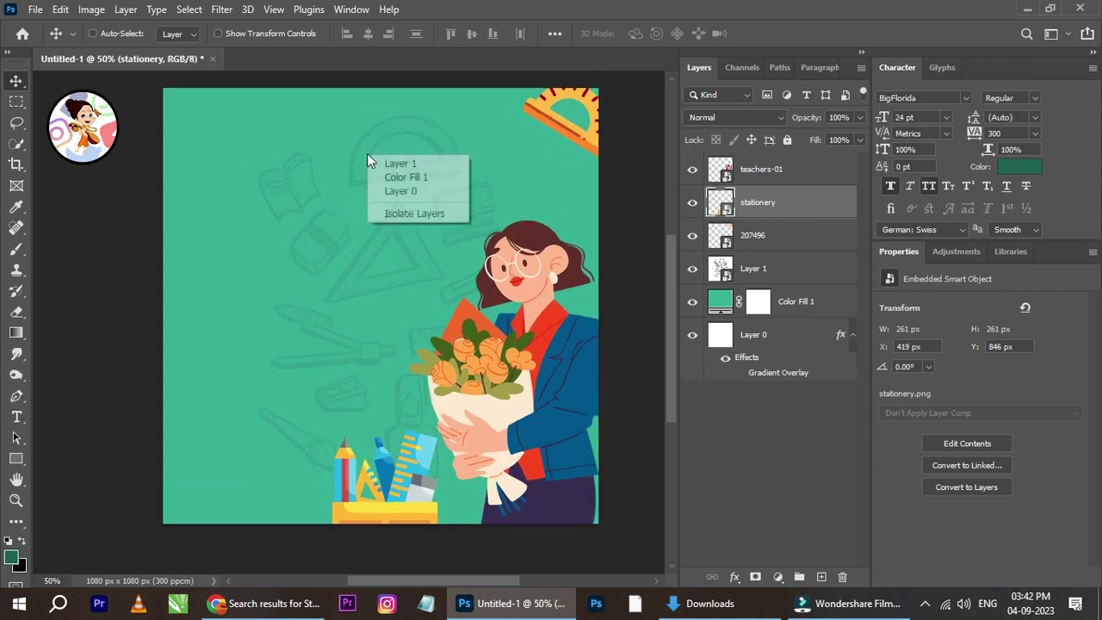
left_click(394, 159)
left_click_drag(475, 247, 253, 151)
key("ctrl+t")
left_click_drag(497, 155, 417, 139)
left_click_drag(283, 276, 334, 126)
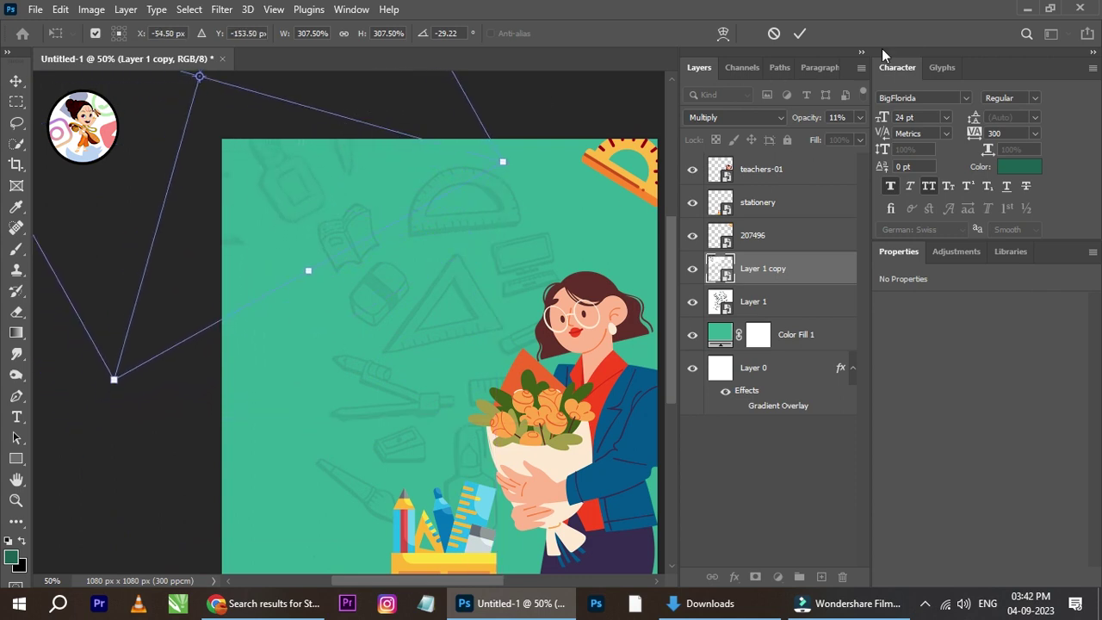
left_click(801, 36)
scroll(443, 296, "down", 3)
scroll(450, 275, "up", 3)
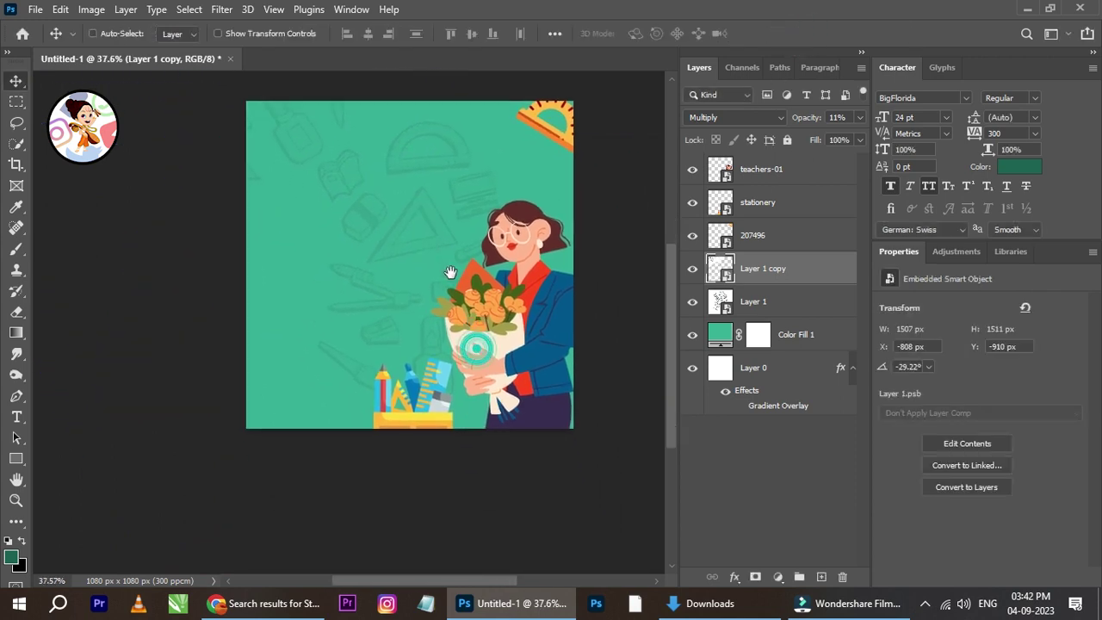
- Duplicate the rotated sketch copy down the canvas's left side, flip it horizontally and shift it slightly left
left_click_drag(278, 319, 315, 418)
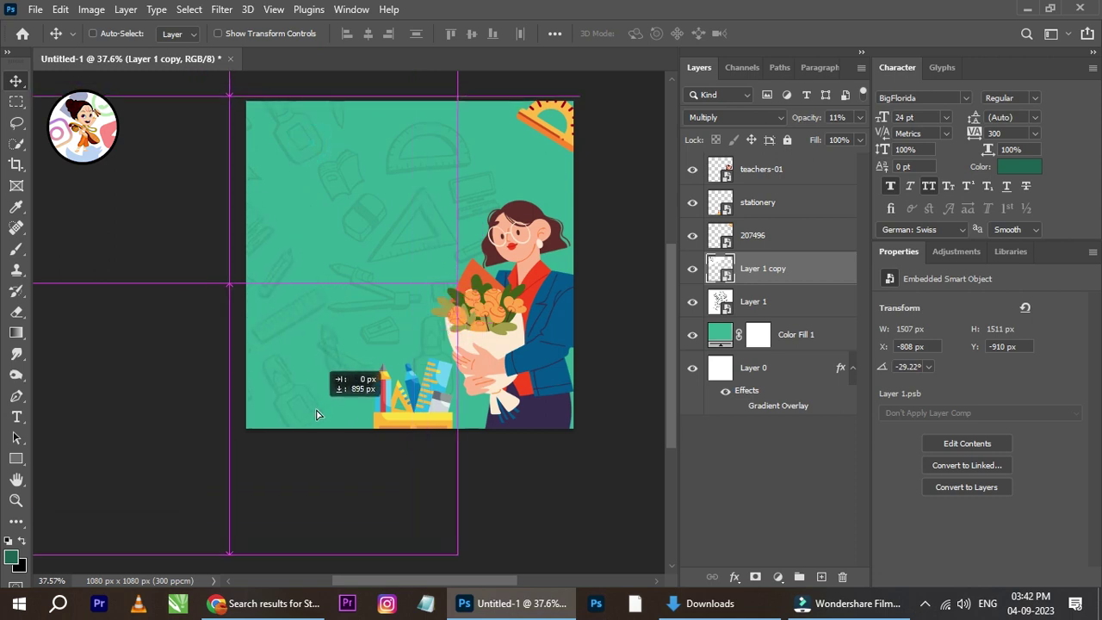
scroll(287, 337, "up", 2)
key("ctrl+t")
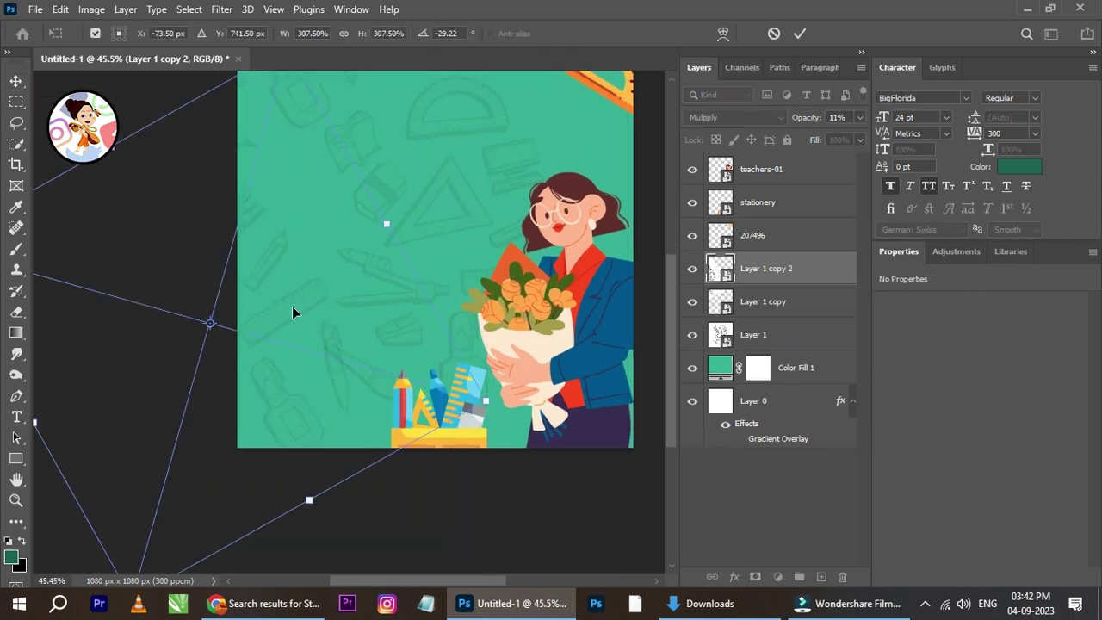
right_click(292, 308)
left_click(342, 578)
left_click_drag(327, 288, 290, 273)
scroll(448, 209, "down", 2)
scroll(508, 130, "up", 1)
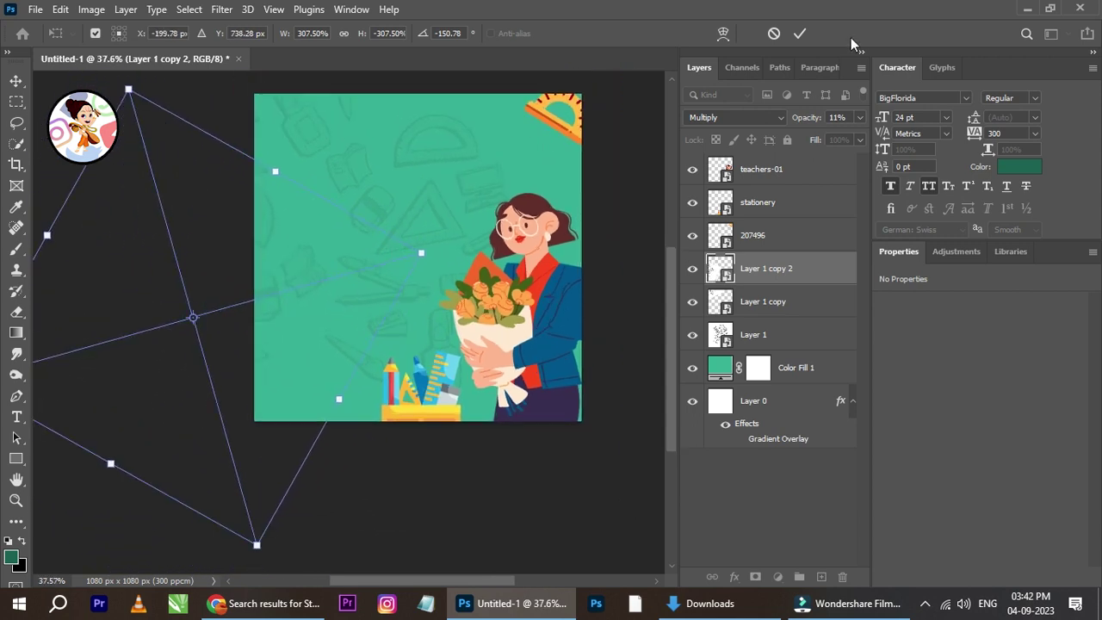
left_click(800, 33)
scroll(386, 185, "up", 2)
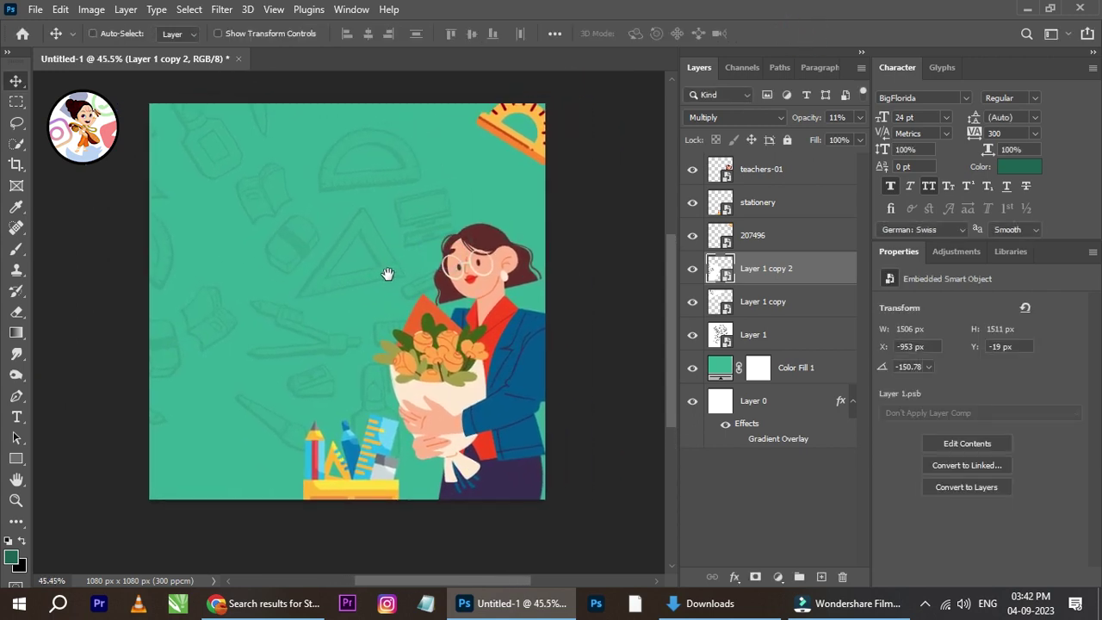
- Move the original stationery sketch, Layer 1, slightly up to about X 24, Y -64 px
scroll(387, 273, "up", 1)
right_click(342, 181)
left_click(366, 183)
left_click_drag(364, 154, 364, 152)
scroll(381, 298, "down", 2)
scroll(370, 329, "up", 1)
left_click_drag(372, 331, 357, 319)
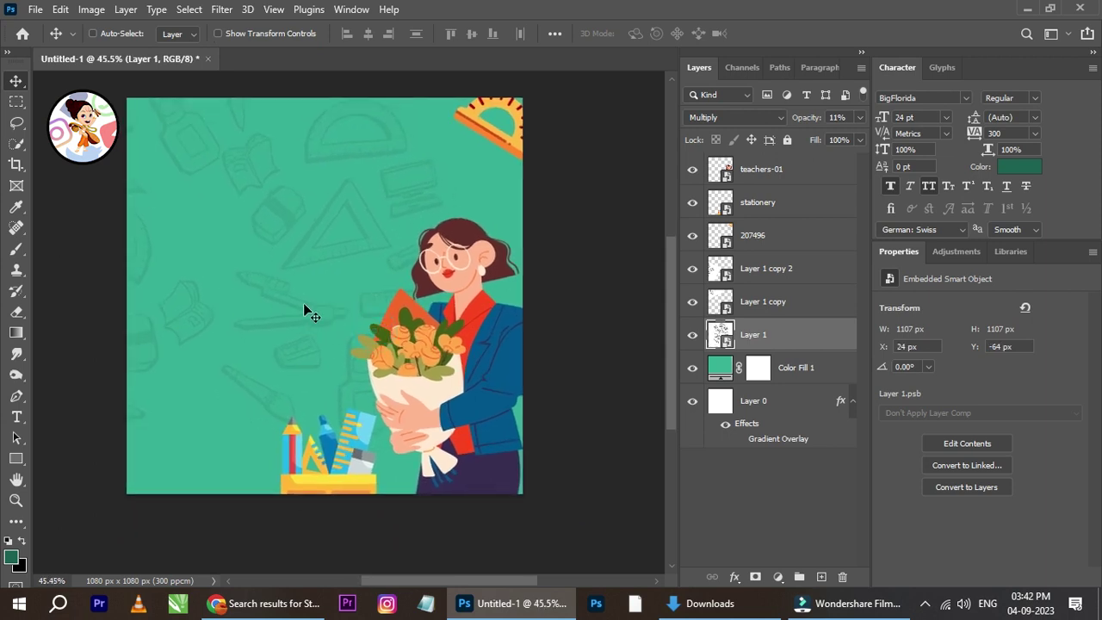
scroll(306, 337, "up", 1)
scroll(374, 236, "down", 2)
scroll(312, 290, "up", 1)
scroll(354, 341, "up", 1)
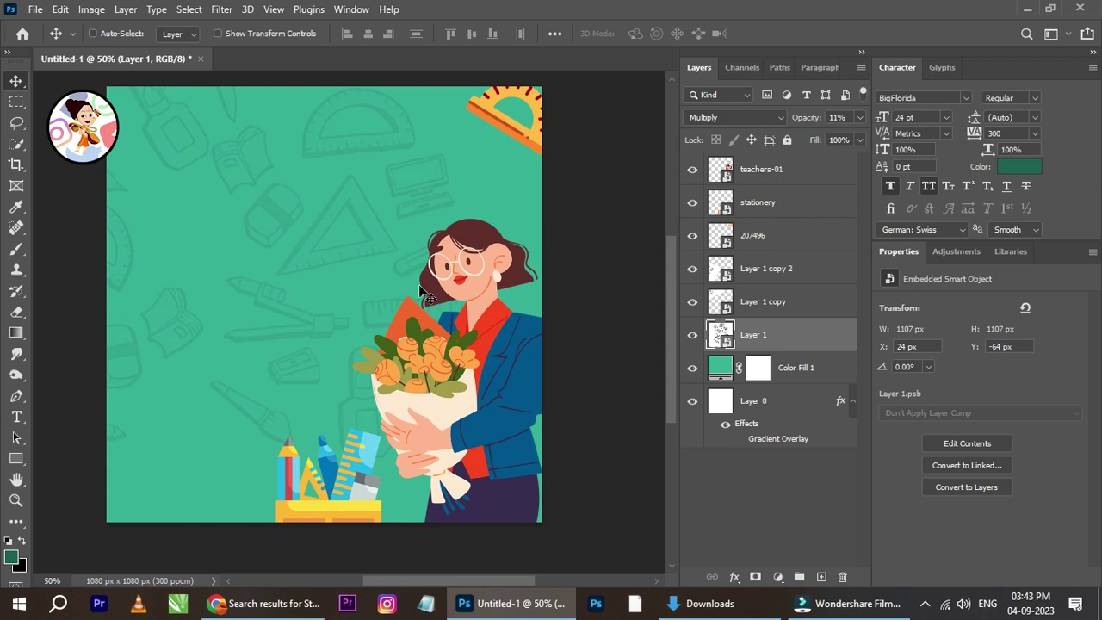
- Delete the flipped sketch copy on the canvas's lower-left side
right_click(207, 132)
left_click(225, 139)
right_click(172, 325)
left_click(200, 330)
left_click_drag(200, 330, 211, 527)
left_click_drag(169, 427, 239, 496)
key("Delete")
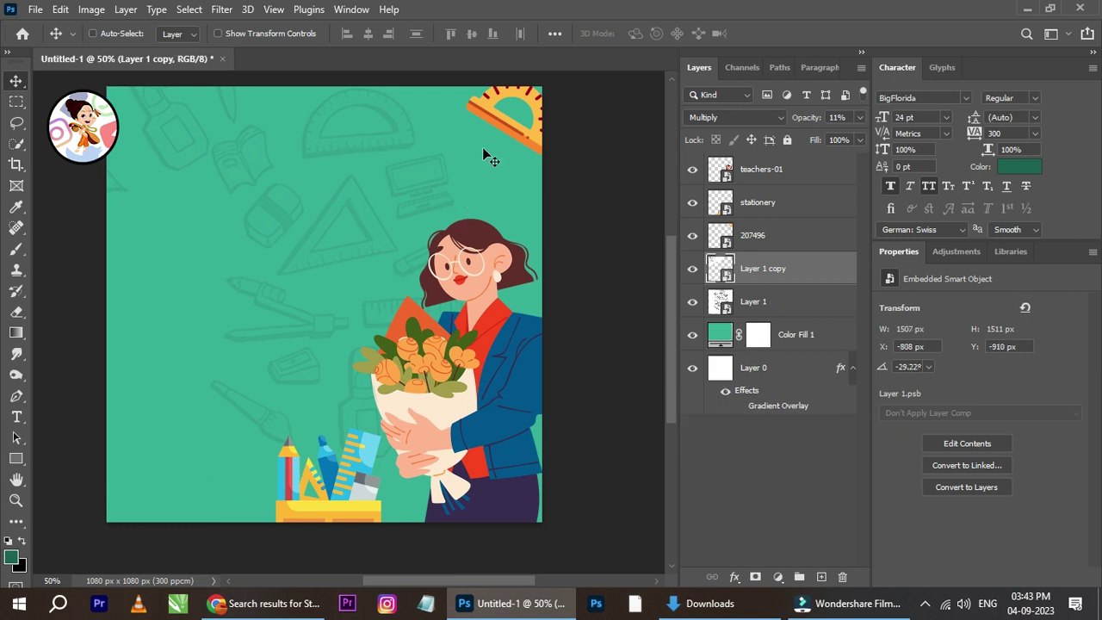
- Duplicate the protractor from the upper-right corner into the canvas's lower-left corner and rotate the copy to about -29°
right_click(480, 112)
left_click(517, 113)
left_click_drag(517, 113, 132, 498)
scroll(153, 473, "up", 1)
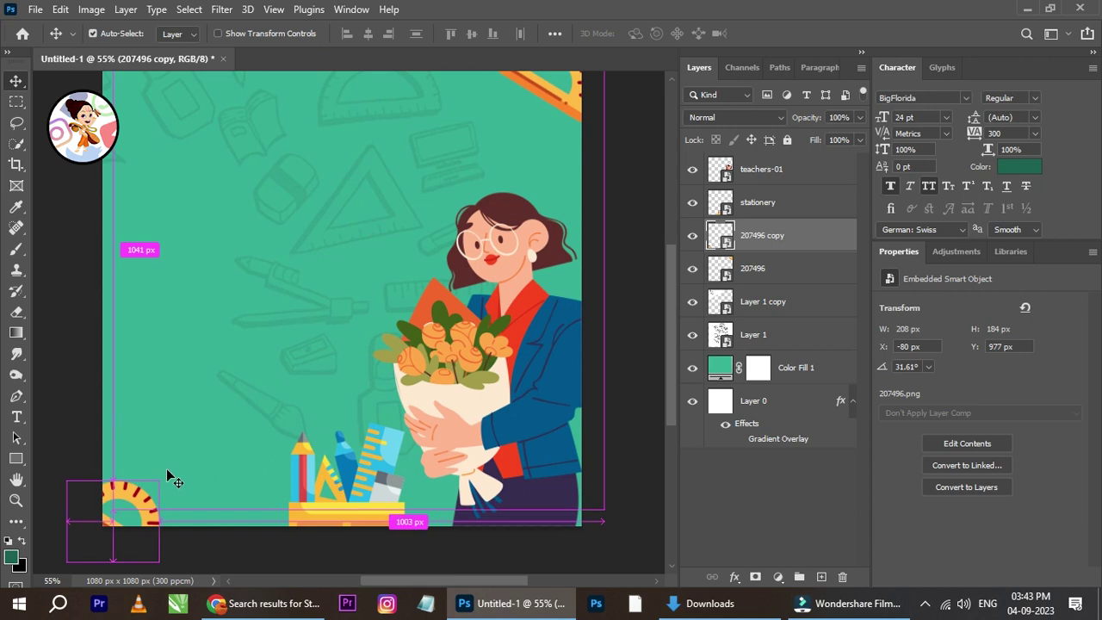
key("ctrl+t")
left_click_drag(206, 454, 151, 513)
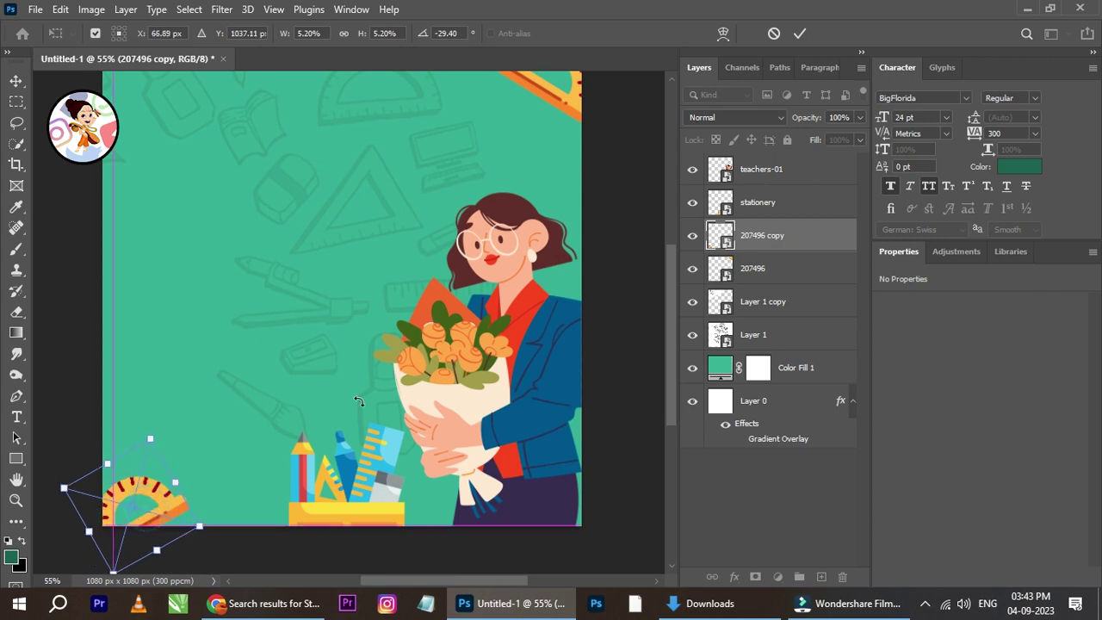
left_click(800, 33)
- Shift the protractor copy farther past the canvas's lower-left corner, to about X -81, Y 1017 px
scroll(393, 260, "down", 2, "alt")
scroll(393, 260, "up", 1, "alt")
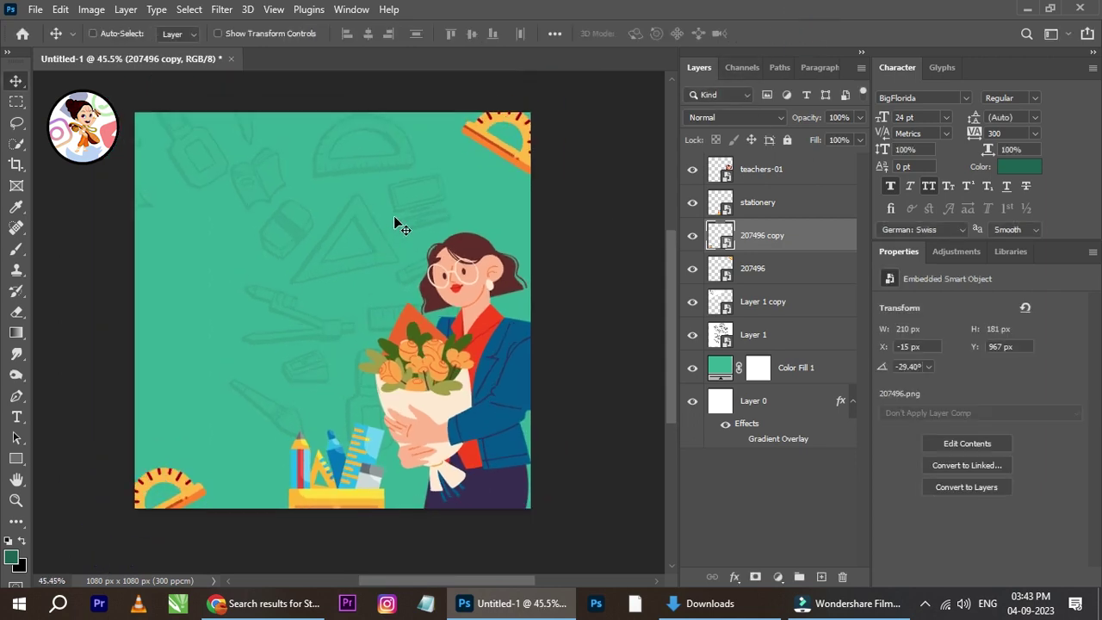
scroll(376, 278, "up", 1, "alt")
left_click_drag(256, 429, 261, 407)
left_click_drag(167, 513, 138, 535)
scroll(298, 332, "down", 2)
scroll(355, 256, "up", 1)
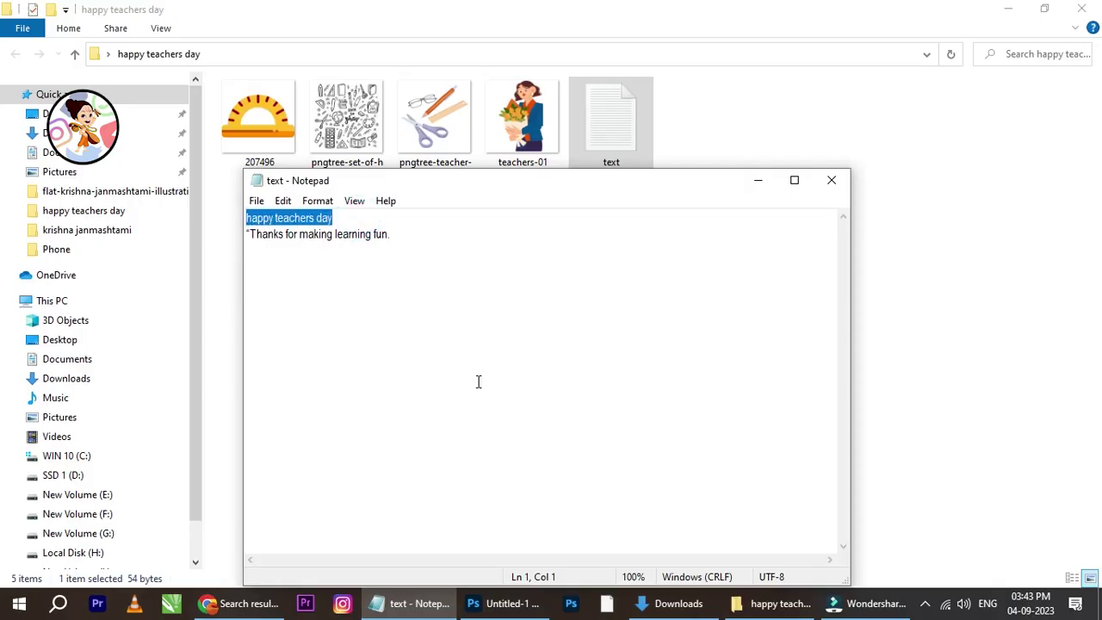
- Switch back to Photoshop and start a BigFlorida text layer near the canvas top with tracking 0 and size 14 pt
left_click(507, 603)
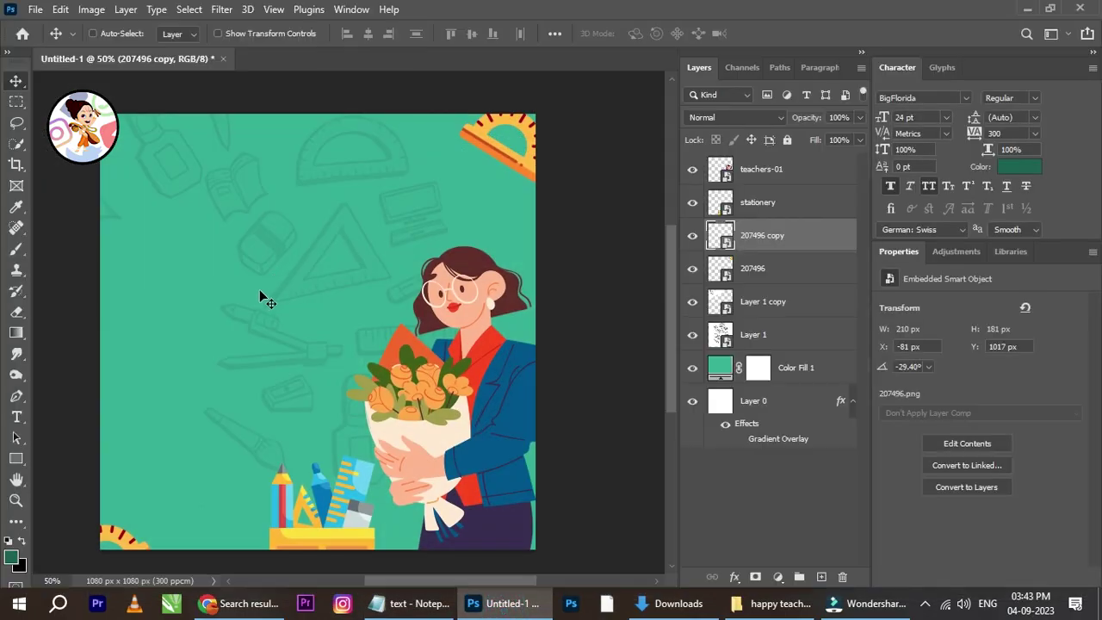
left_click(17, 417)
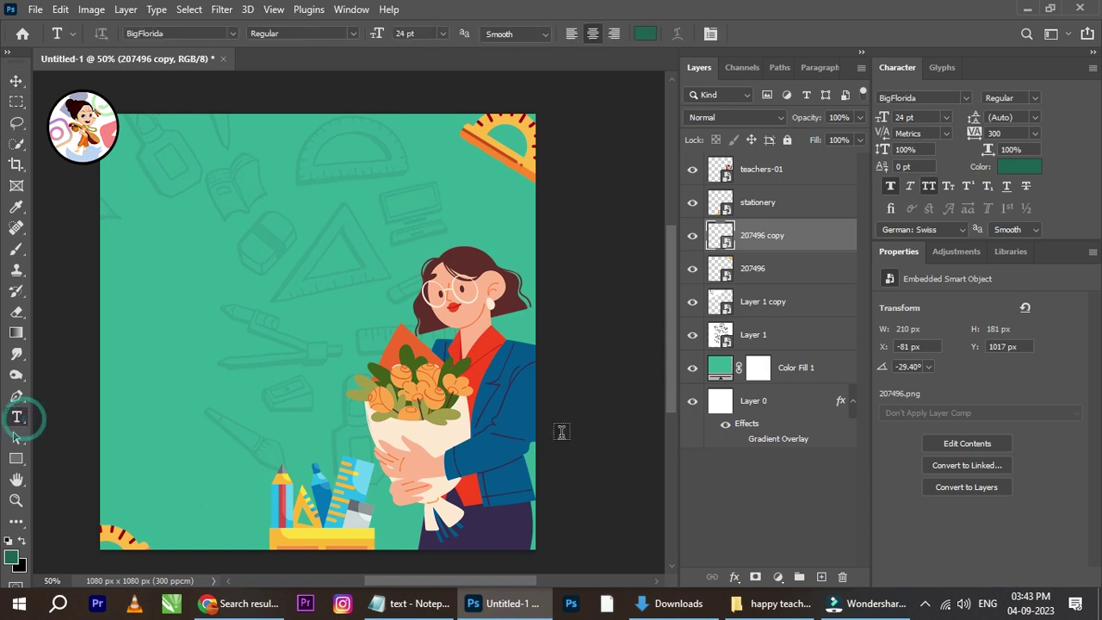
left_click(925, 606)
left_click(925, 608)
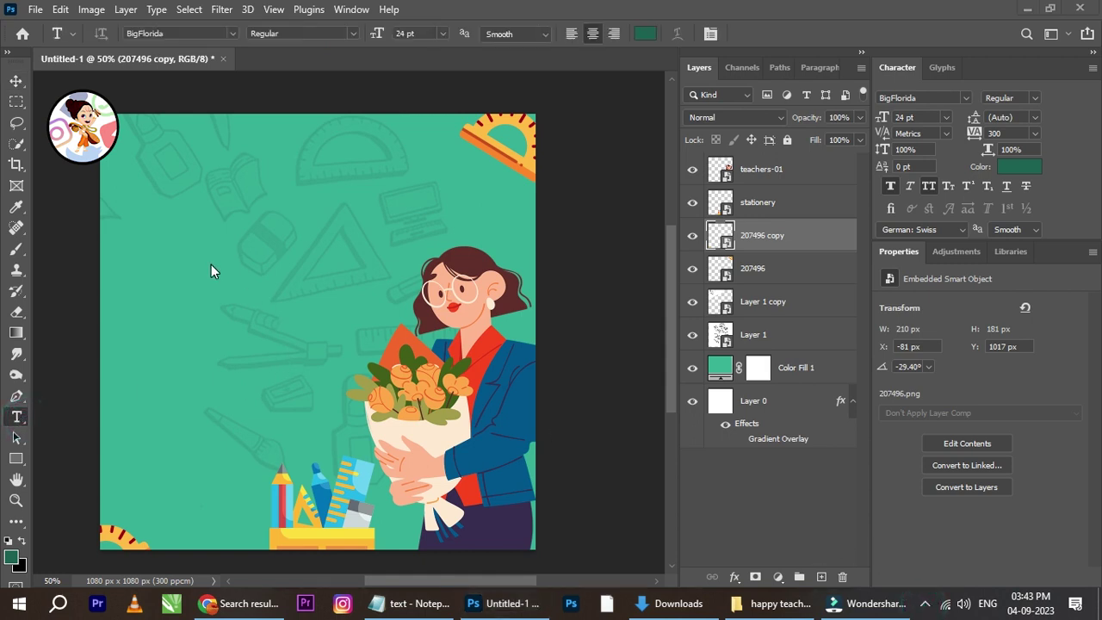
left_click(196, 213)
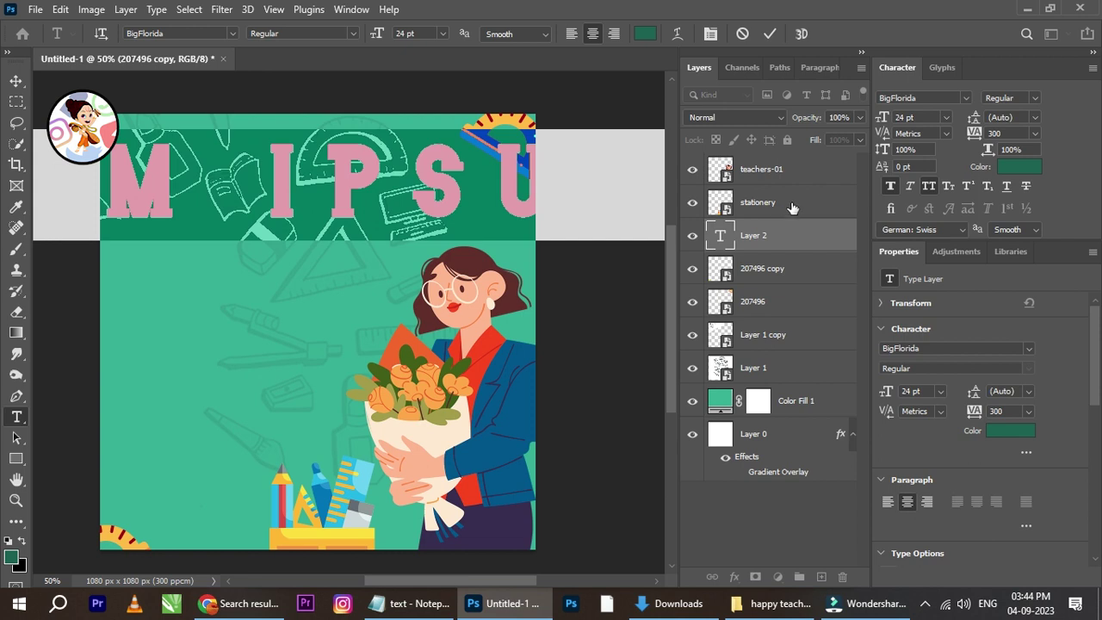
left_click(1034, 133)
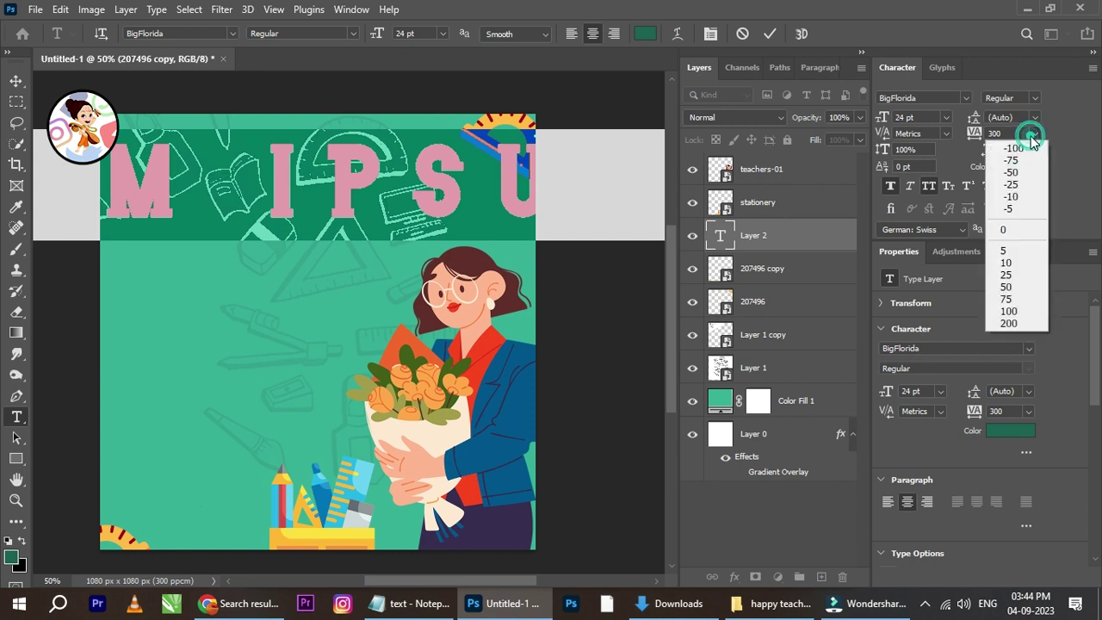
left_click(1010, 228)
left_click(946, 117)
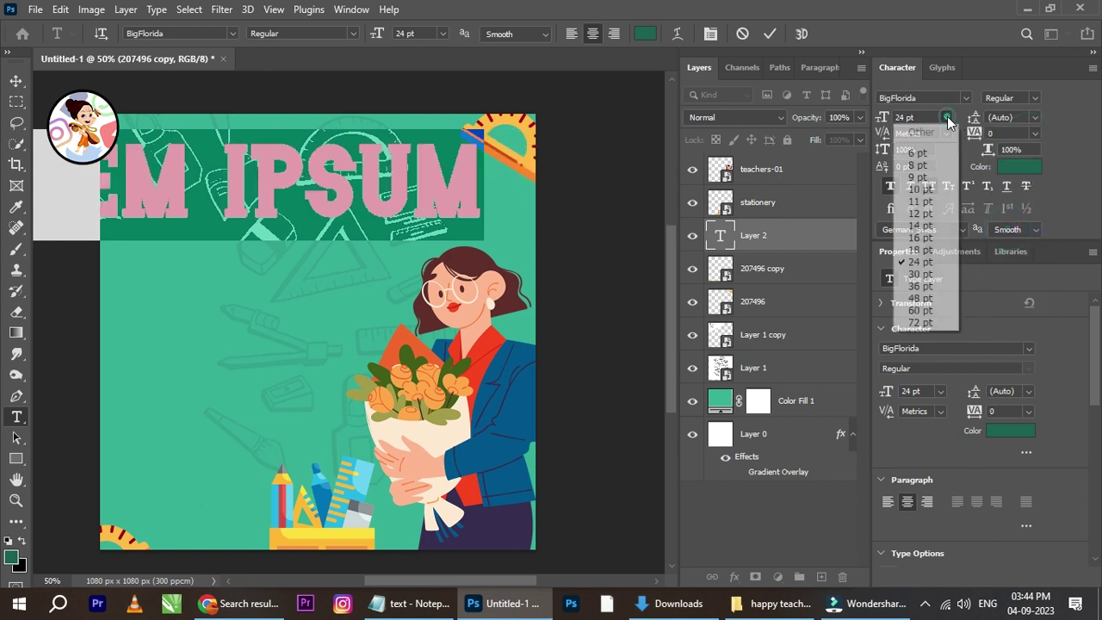
left_click(920, 226)
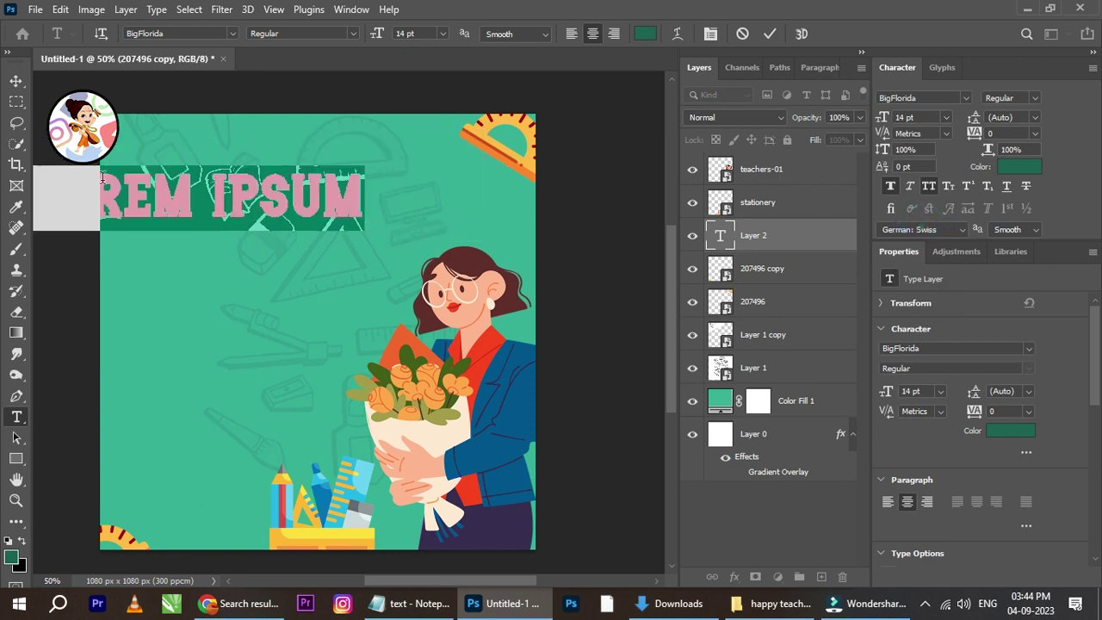
- Paste "happy teachers day" into the text layer and fit it across the upper canvas at 8 pt
key("ctrl+v")
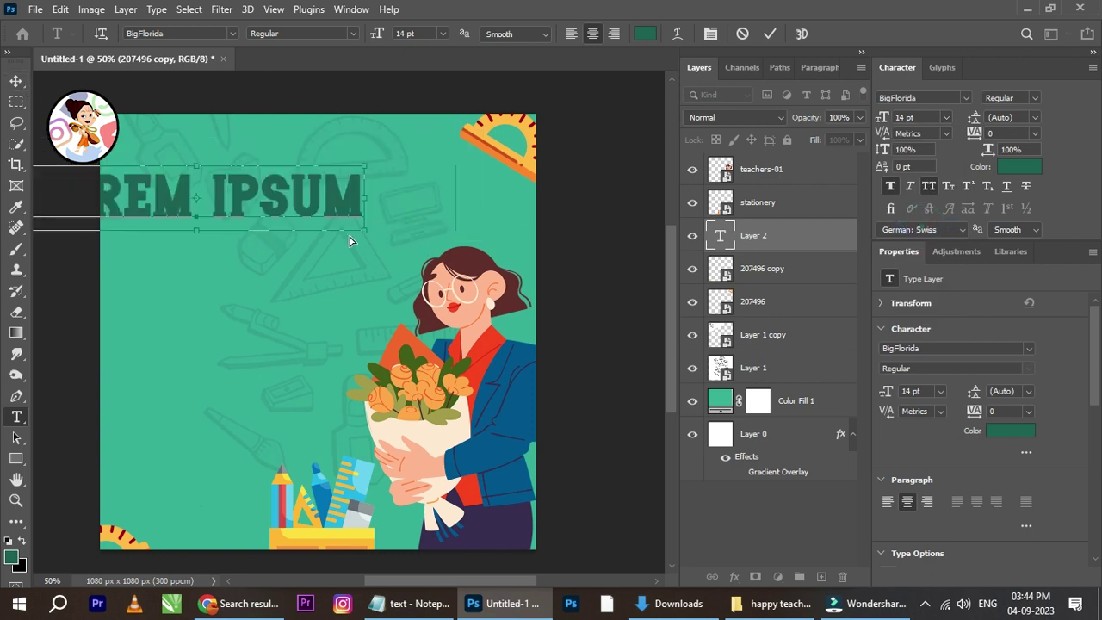
left_click(16, 81)
left_click_drag(248, 192, 364, 209)
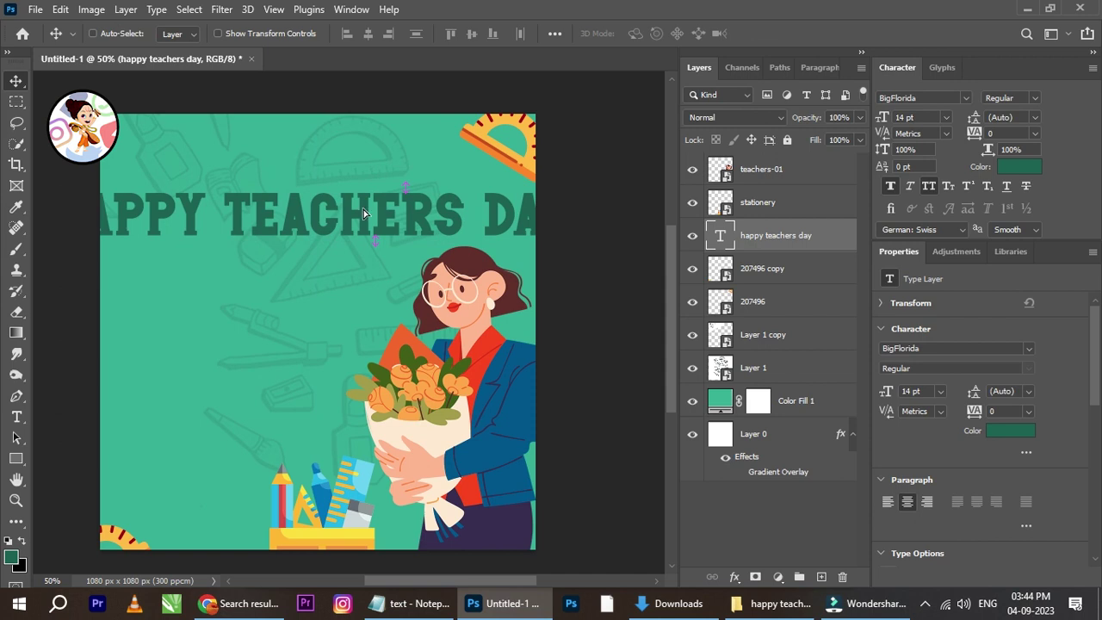
left_click(946, 117)
left_click(921, 167)
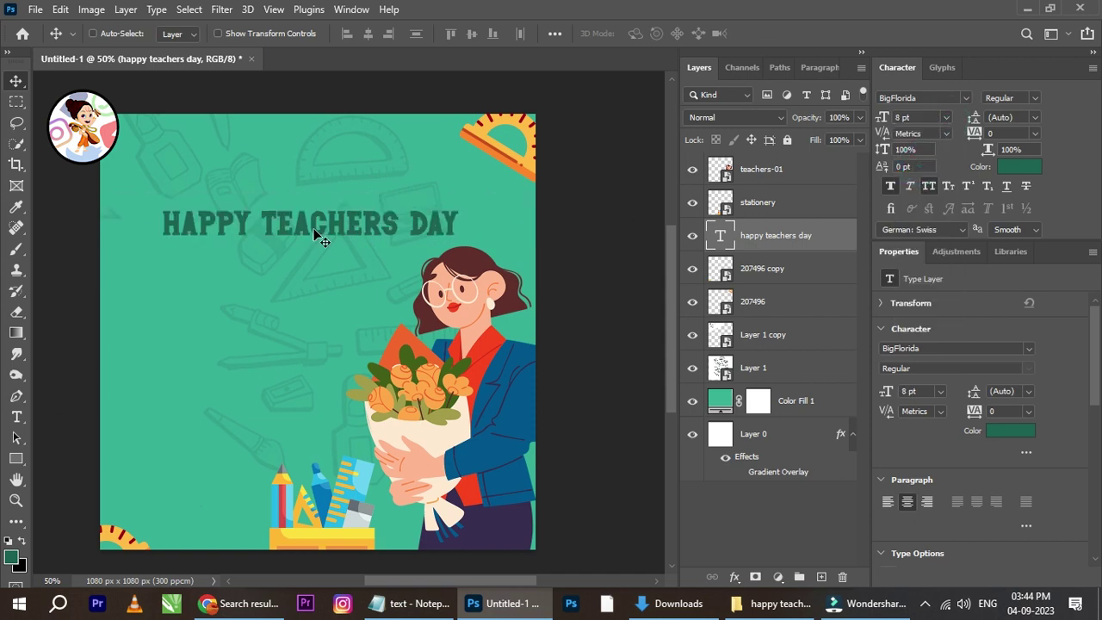
- Copy "teachers day" from the headline text and delete those words from it
scroll(315, 222, "up", 2)
left_click(17, 418)
left_click_drag(257, 220, 495, 243)
key("ctrl+c")
key("BackSpace")
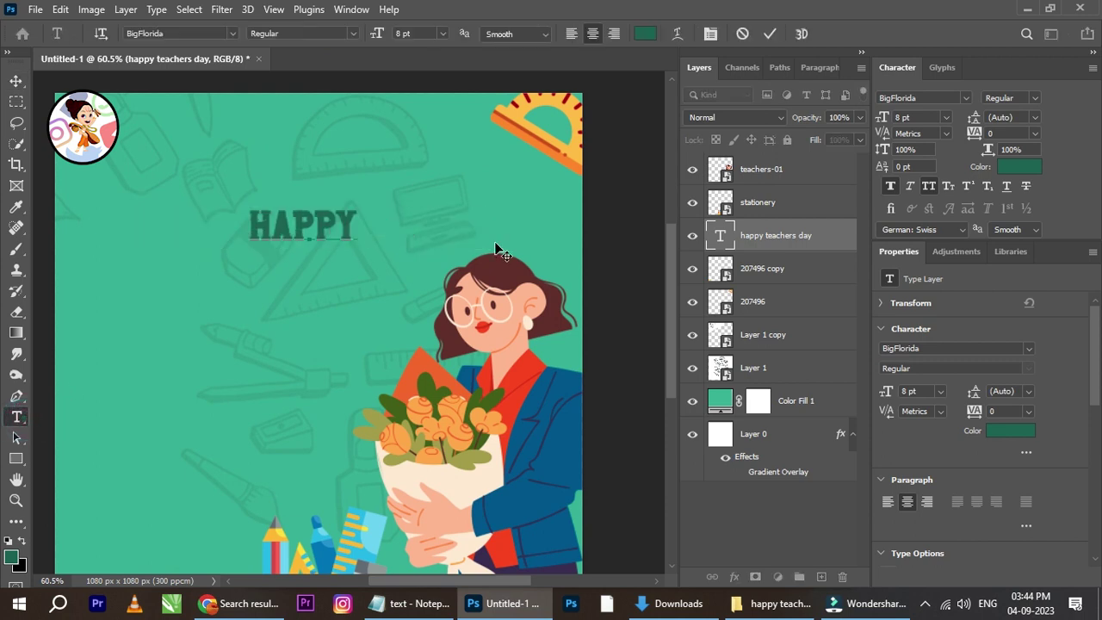
- Move "HAPPY" toward the upper left, then duplicate it lower on the canvas and change the copy's text to "teachers"
left_click(16, 80)
left_click_drag(326, 227, 261, 340)
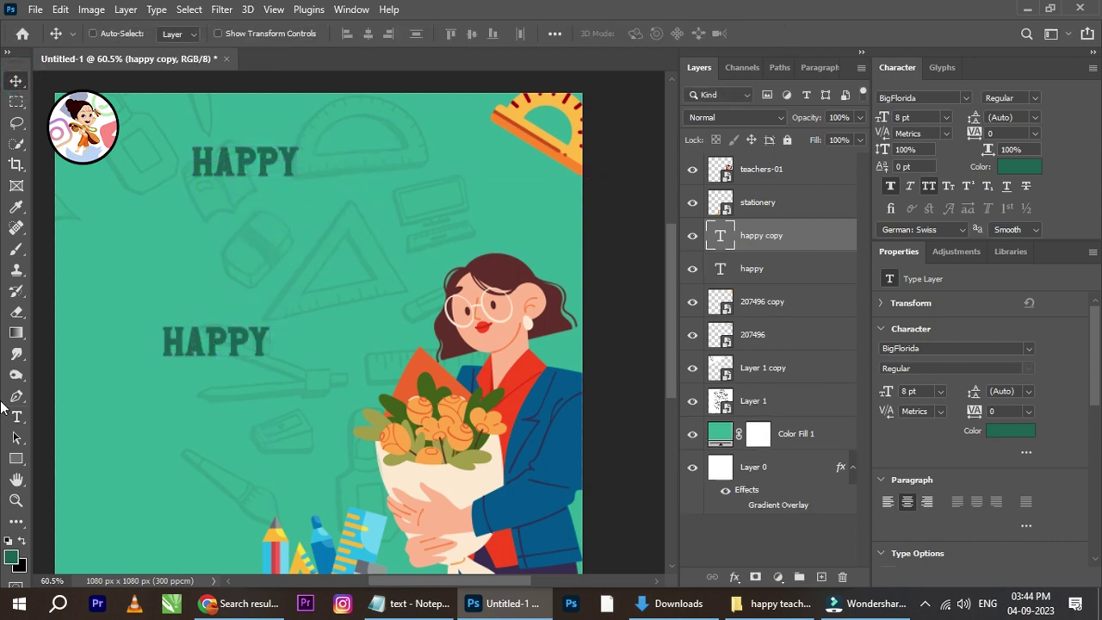
key("ctrl+plus")
left_click(16, 417)
left_click(222, 356)
key("ctrl+a")
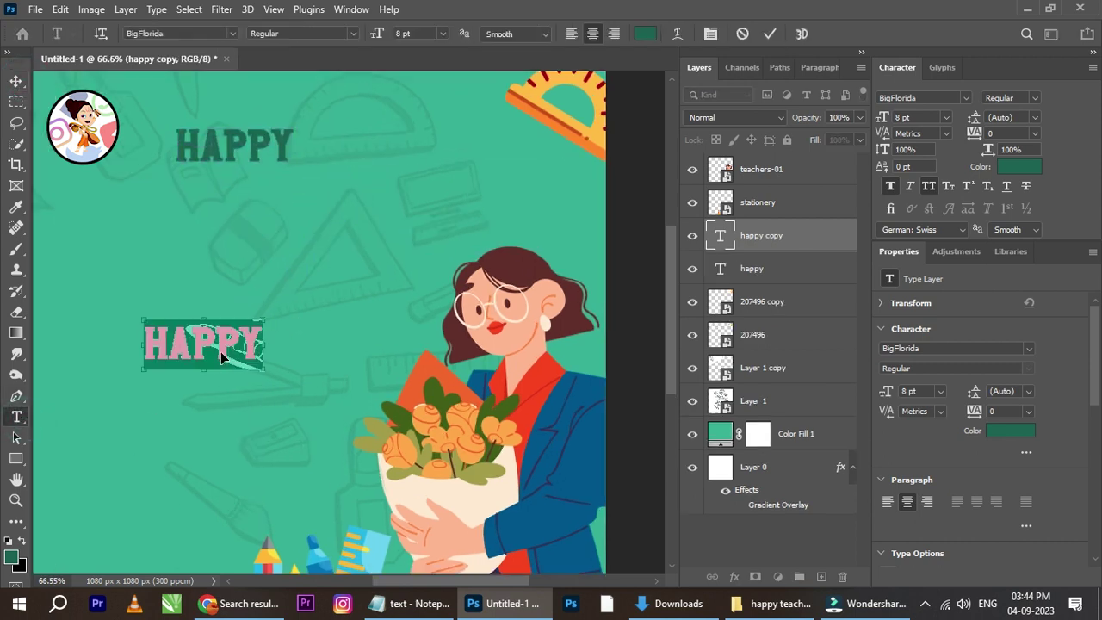
key("ctrl+v")
left_click_drag(269, 344, 381, 345)
key("BackSpace")
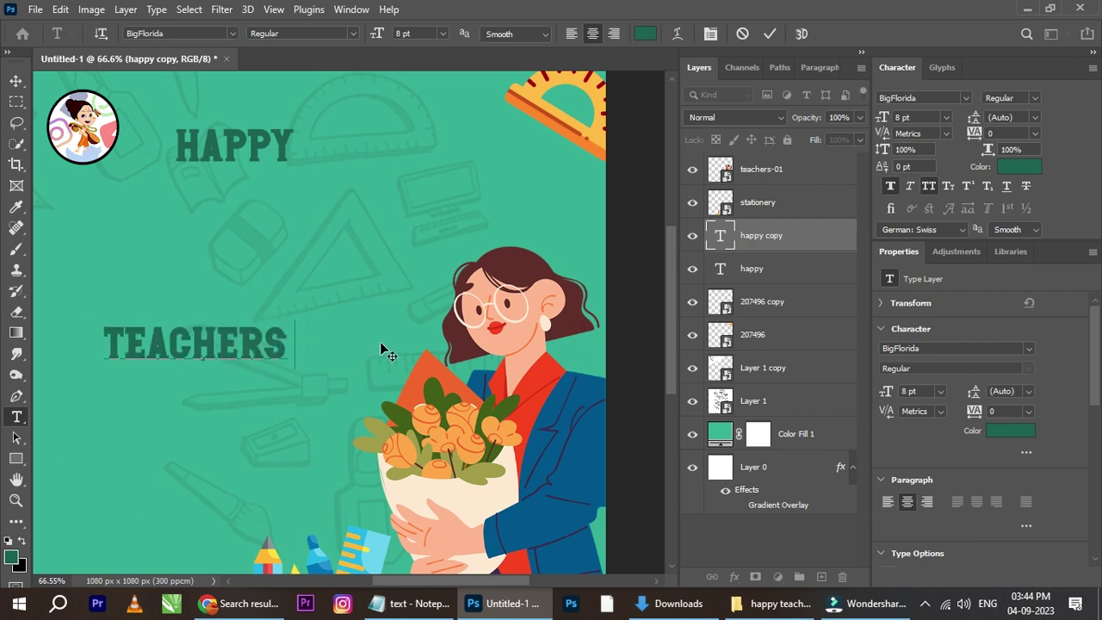
- Duplicate the "TEACHERS" text below the original and change the copy's wording to "DAY"
left_click(15, 80)
left_click_drag(211, 351, 207, 442)
left_click(15, 417)
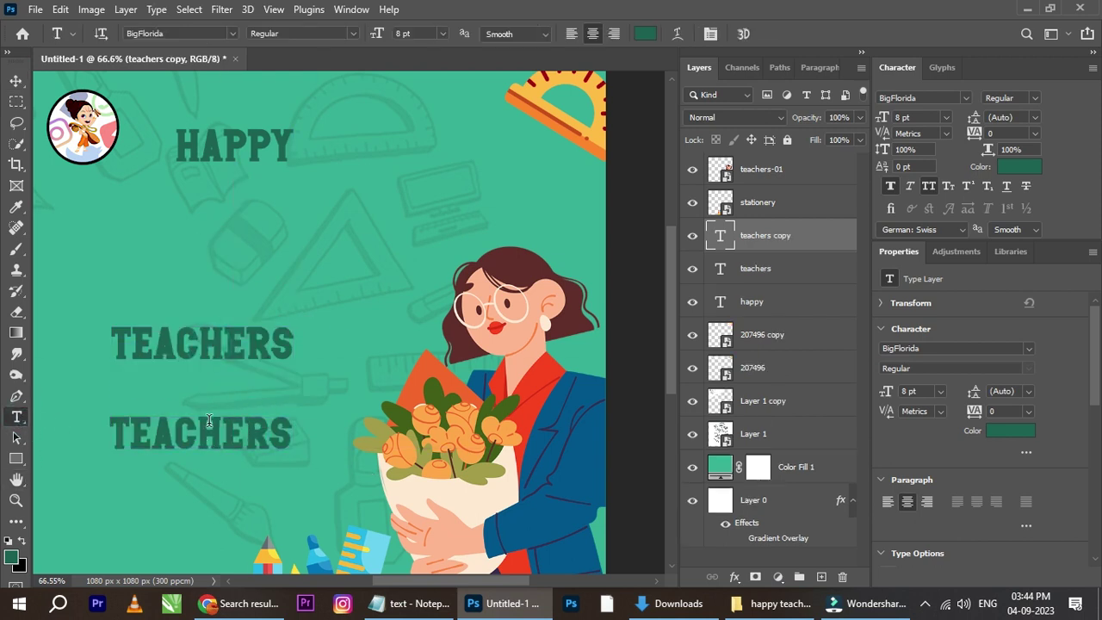
left_click(208, 422)
key("ctrl+a")
type("DAY")
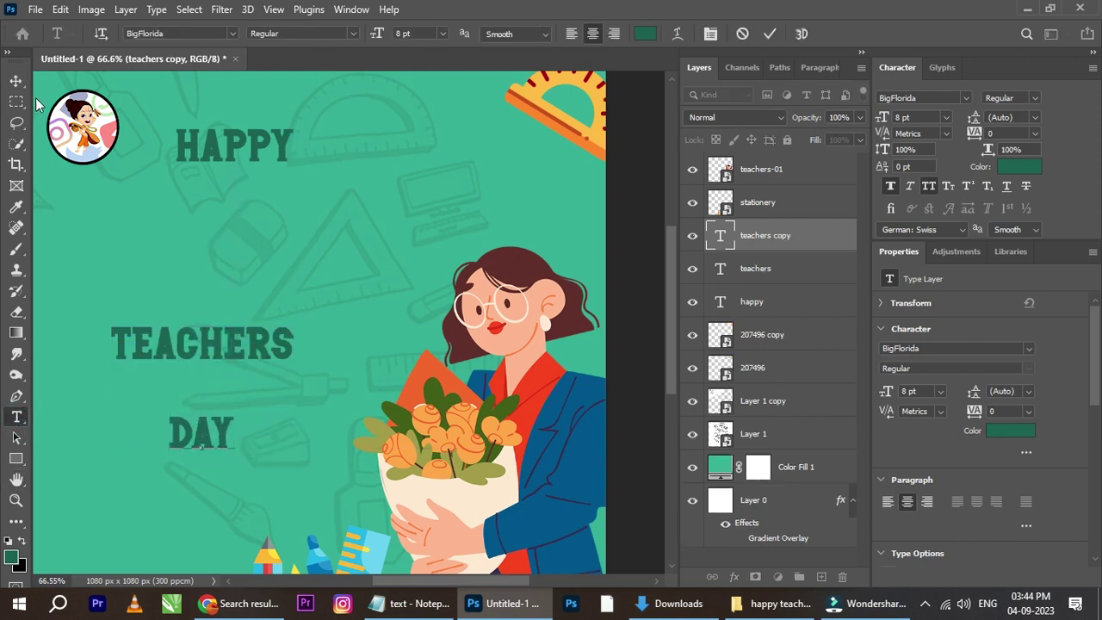
left_click(16, 80)
- Recolor "HAPPY" with the yellow sampled from the protractor in the canvas's upper-right corner
scroll(268, 162, "down", 2)
right_click(271, 159)
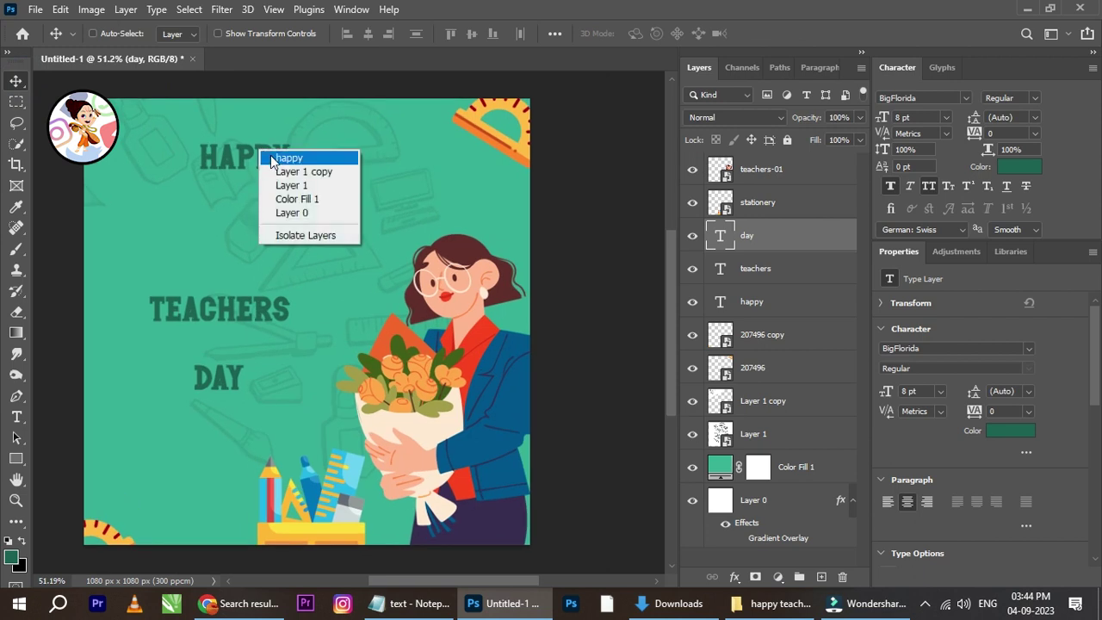
left_click(289, 158)
left_click(1006, 166)
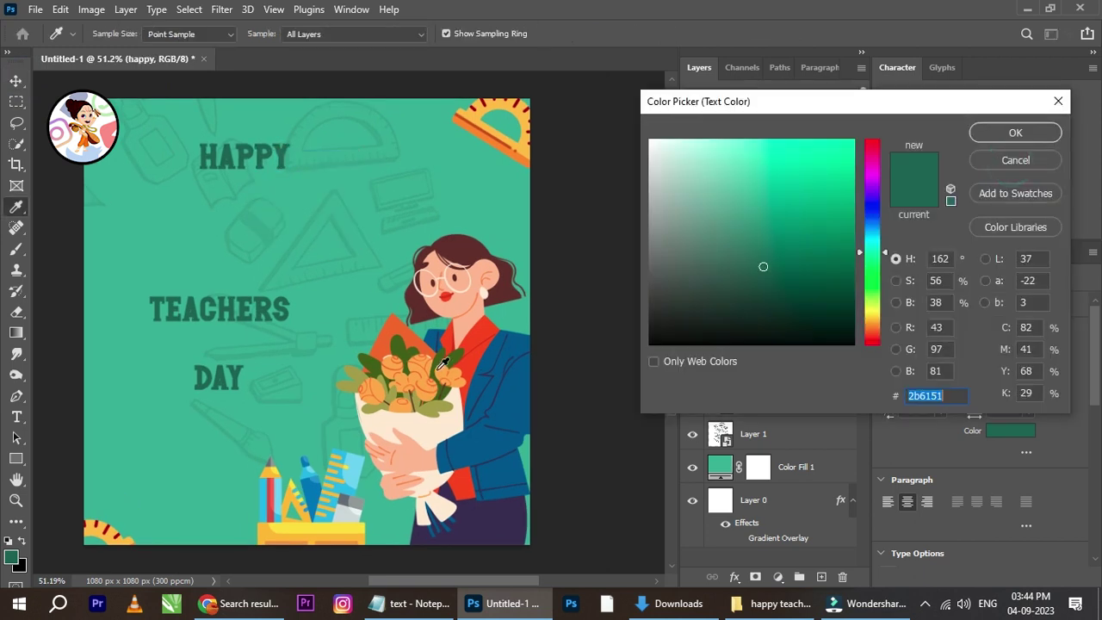
left_click(421, 335)
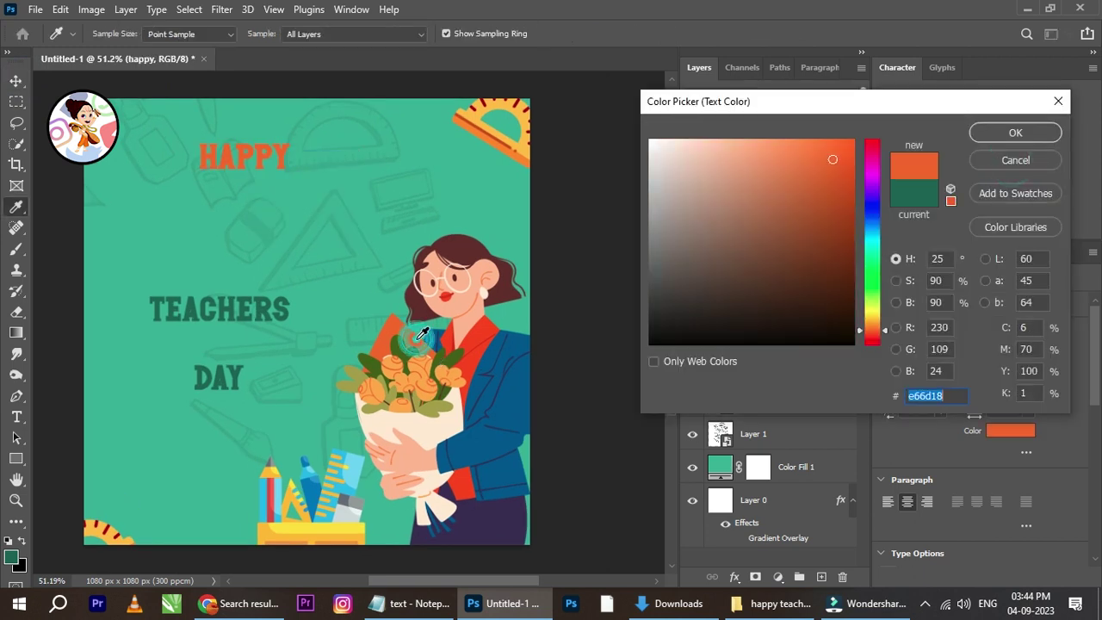
left_click(529, 141)
left_click(1017, 133)
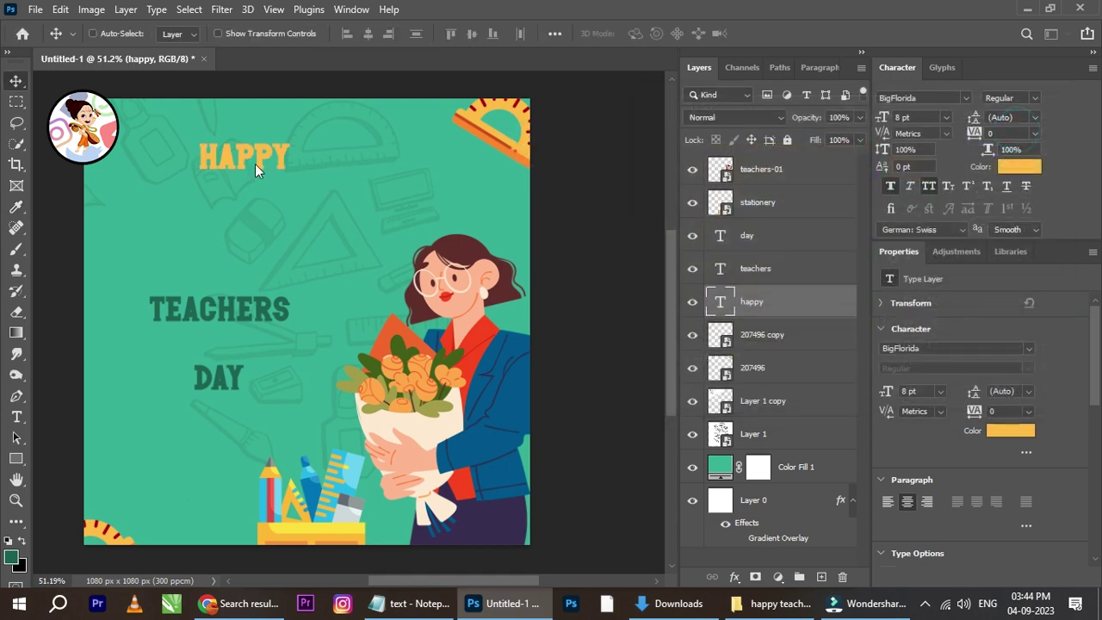
- Scale "HAPPY" up slightly to about 8.69 pt
scroll(264, 169, "up", 1)
key("ctrl+t")
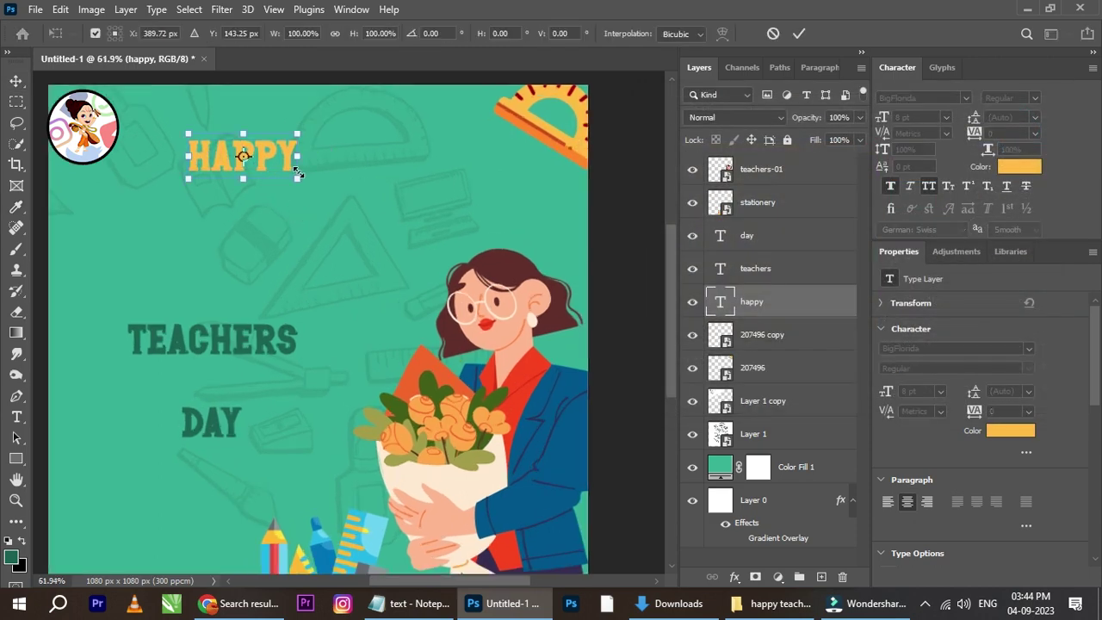
mouse_move(296, 176)
left_mouse_down()
mouse_move(322, 192)
mouse_move(305, 178)
left_mouse_up()
left_click(798, 34)
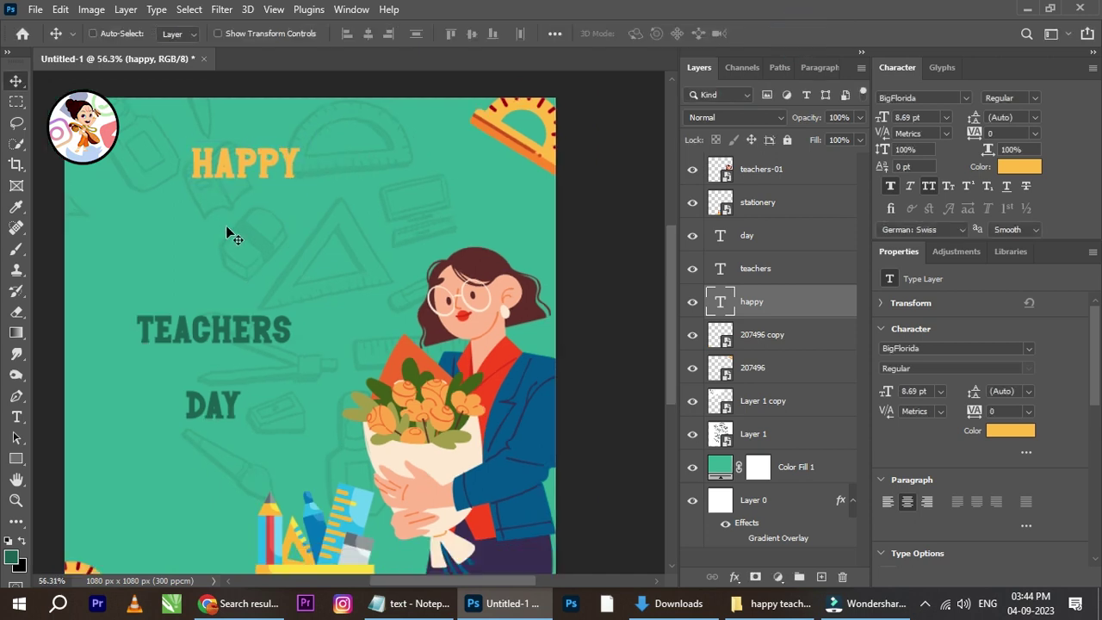
- Move "TEACHERS" directly beneath "HAPPY" with the left edges of both words aligned
right_click(217, 345)
left_click(242, 348)
left_click_drag(223, 339, 302, 208)
scroll(297, 160, "up", 2)
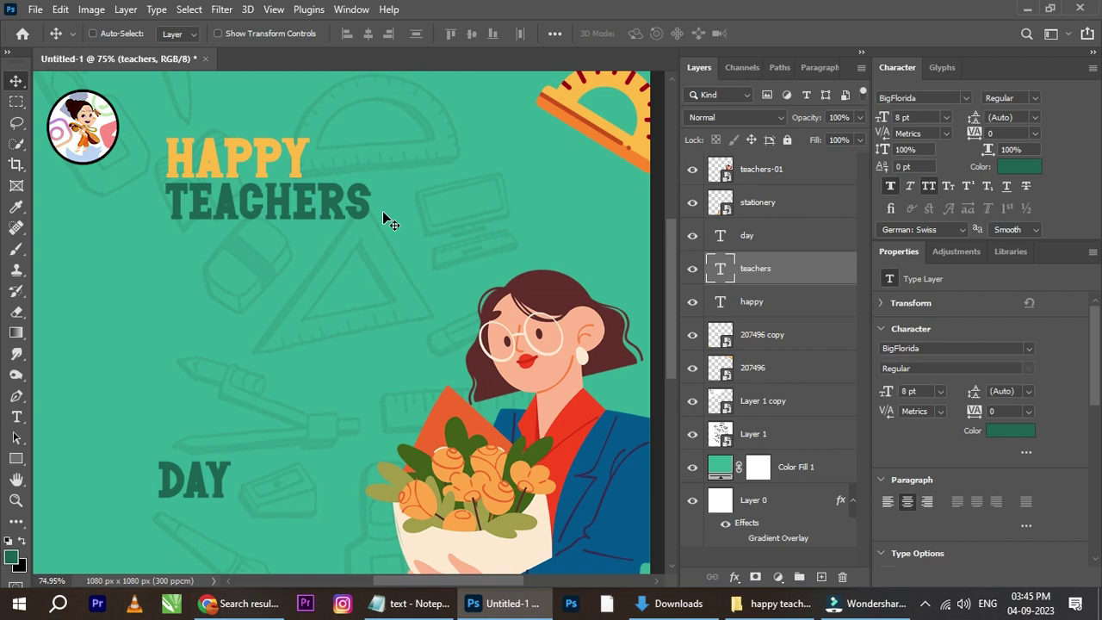
right_click(290, 148)
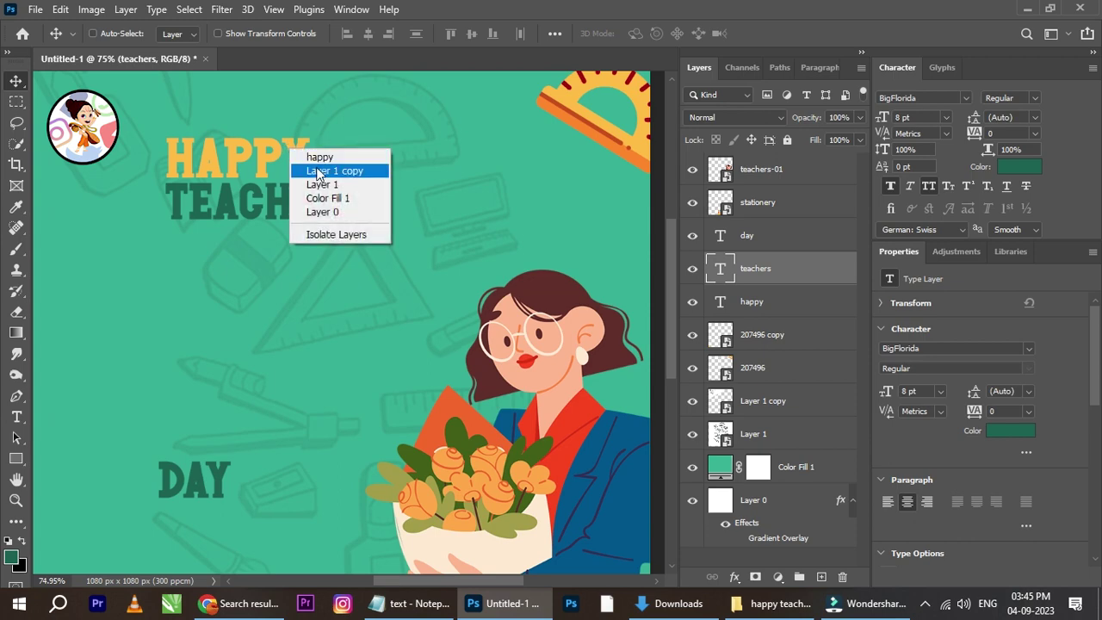
left_click(318, 160)
scroll(287, 163, "down", 3)
scroll(286, 163, "up", 3)
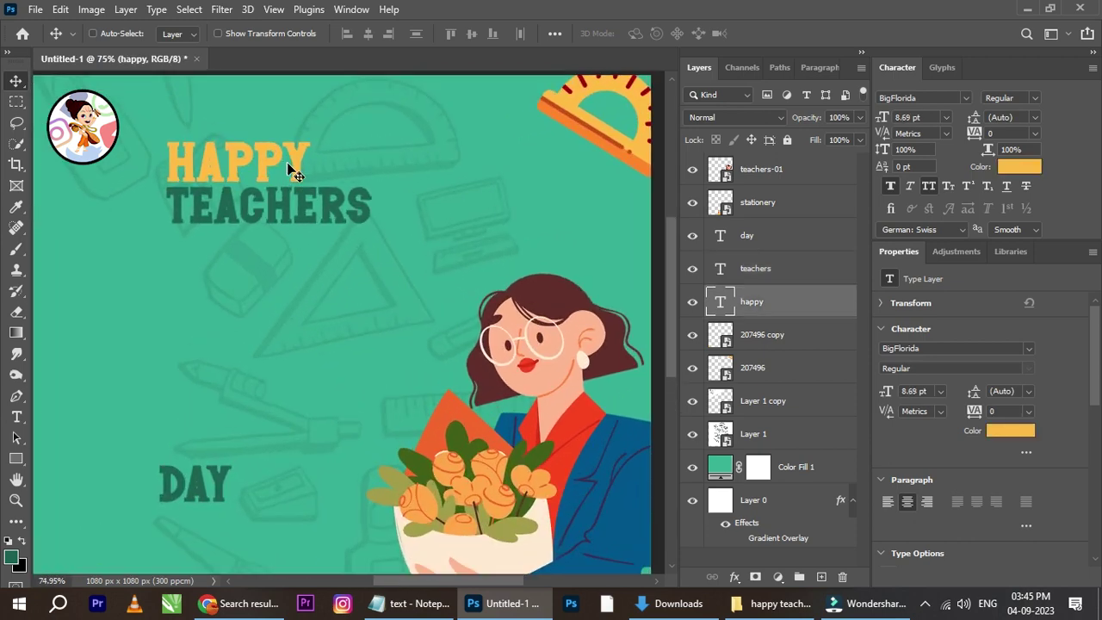
- Recolor "TEACHERS" with the dark blue 005490 sampled from the teacher's jacket, after trying the shirt red and bouquet-wrap cream
right_click(304, 197)
left_click(328, 199)
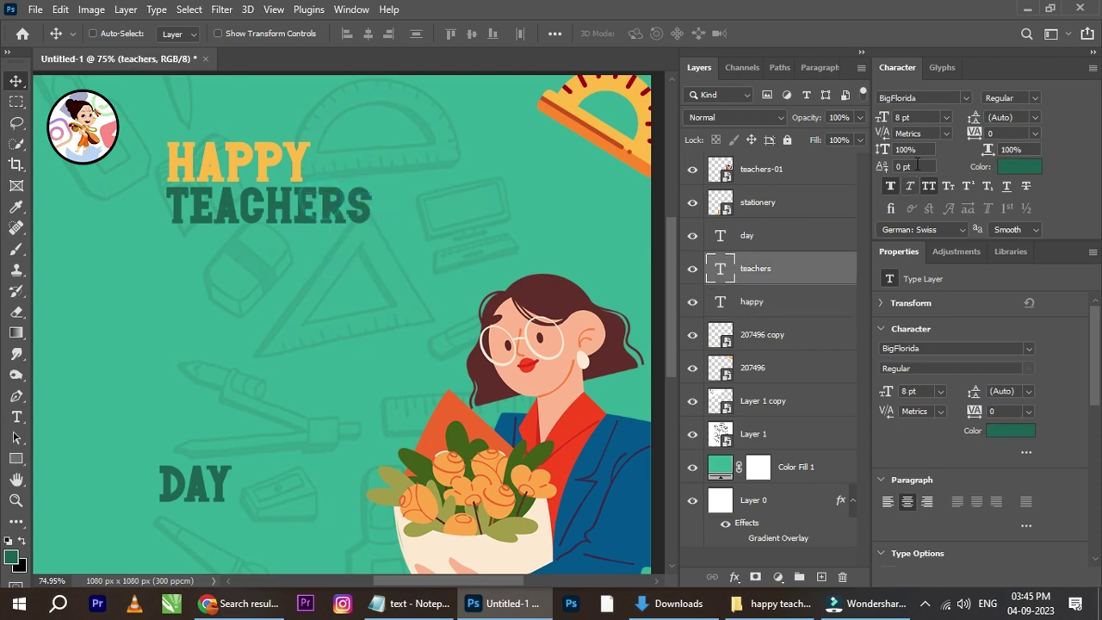
left_click(1019, 167)
left_click(639, 470)
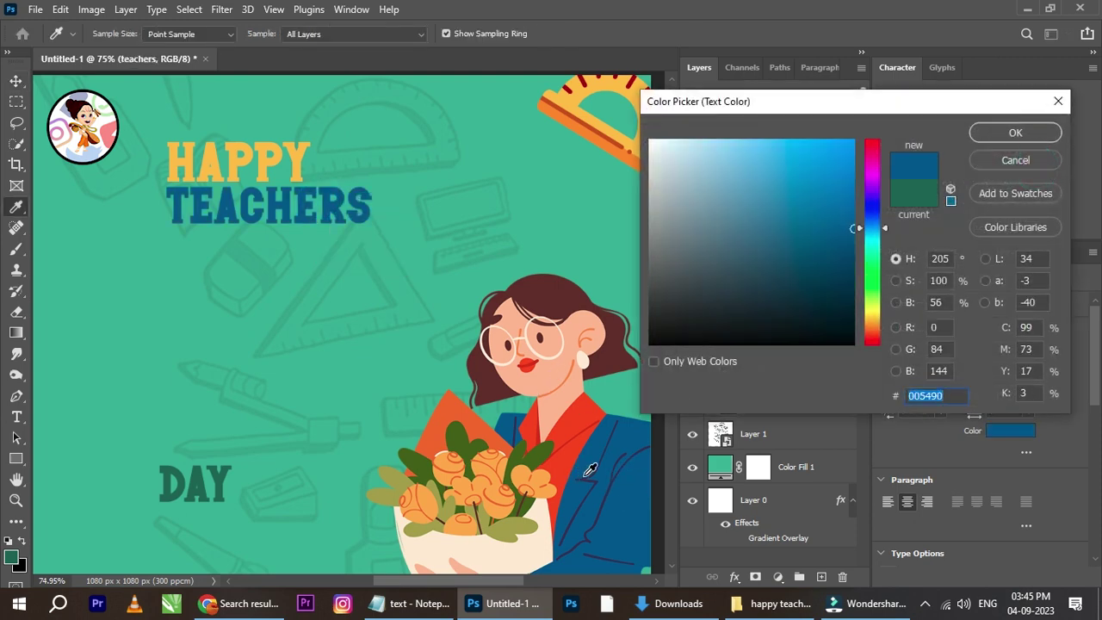
left_click(591, 434)
left_click(635, 492)
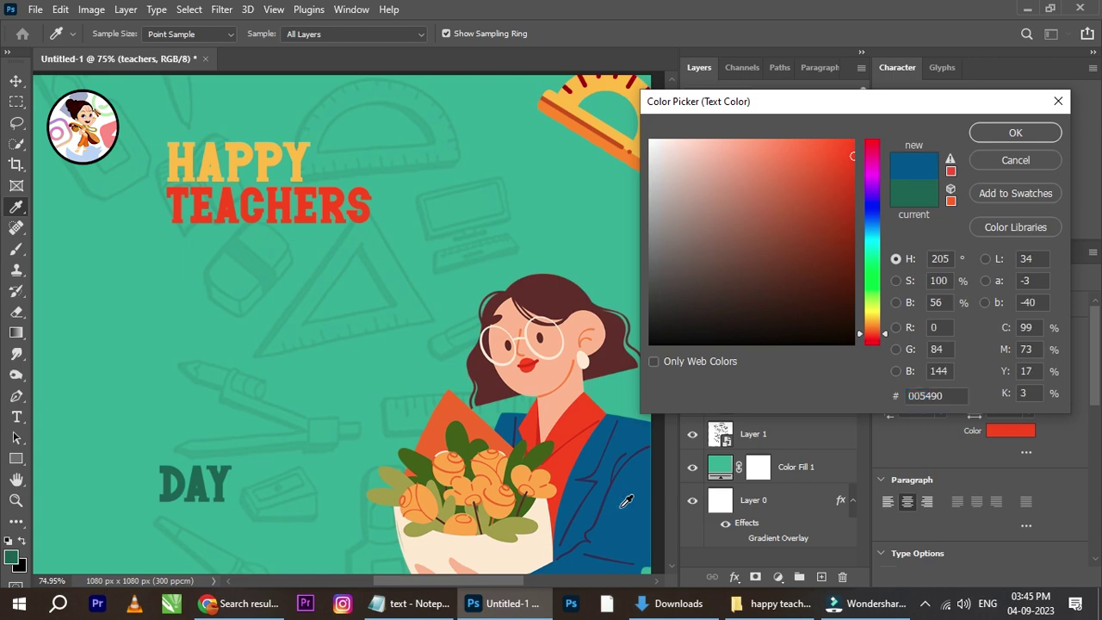
left_click(523, 548)
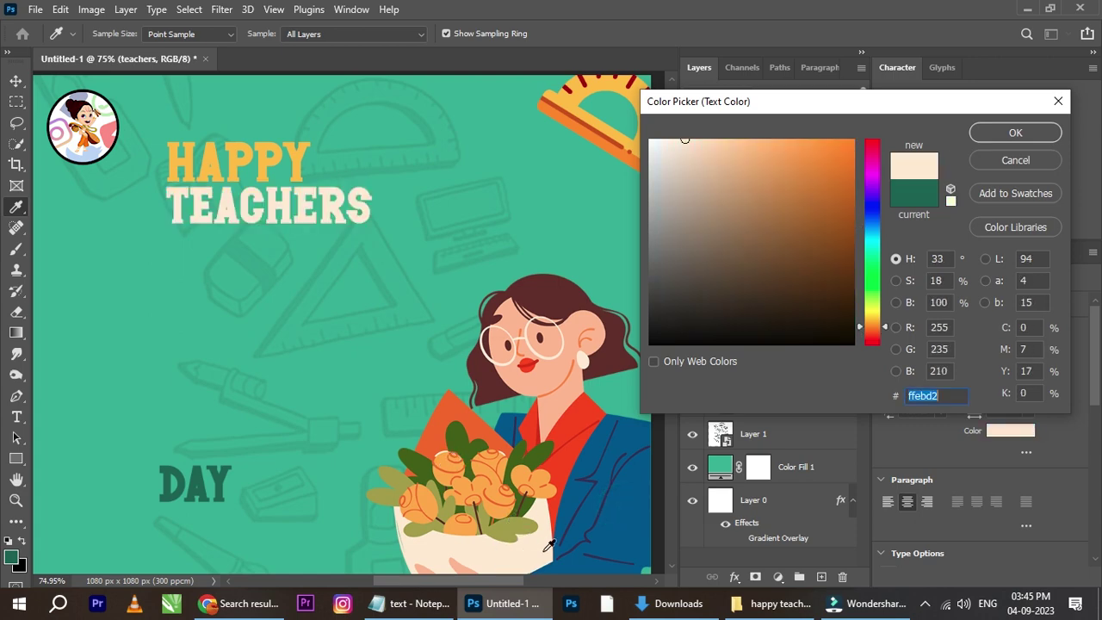
left_click(637, 527)
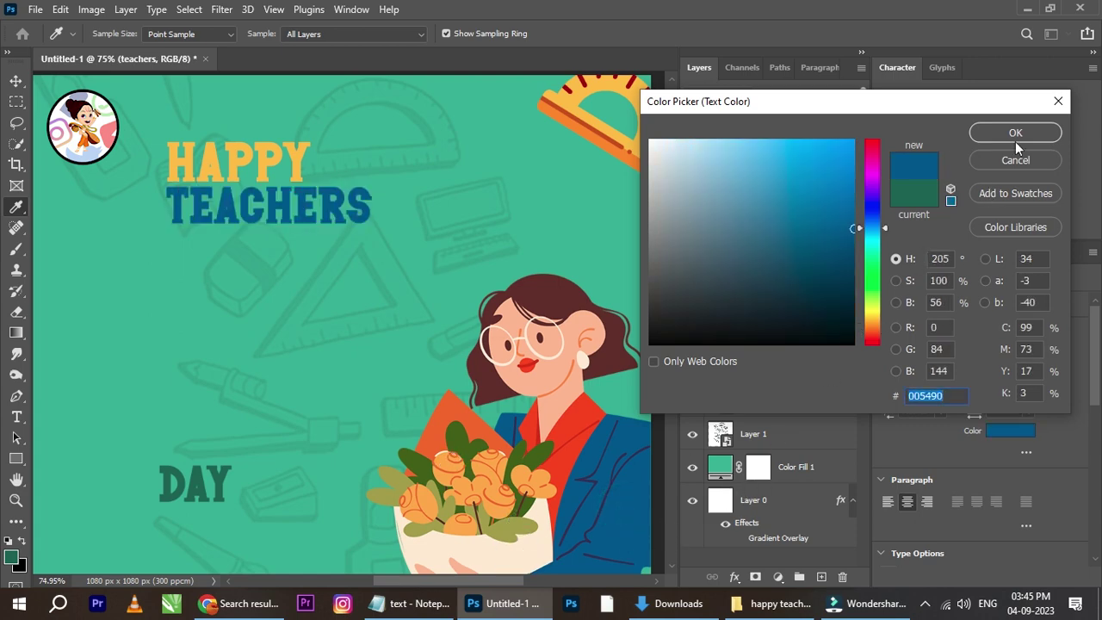
left_click(1015, 133)
key("v")
scroll(360, 254, "down", 2)
scroll(322, 253, "up", 3)
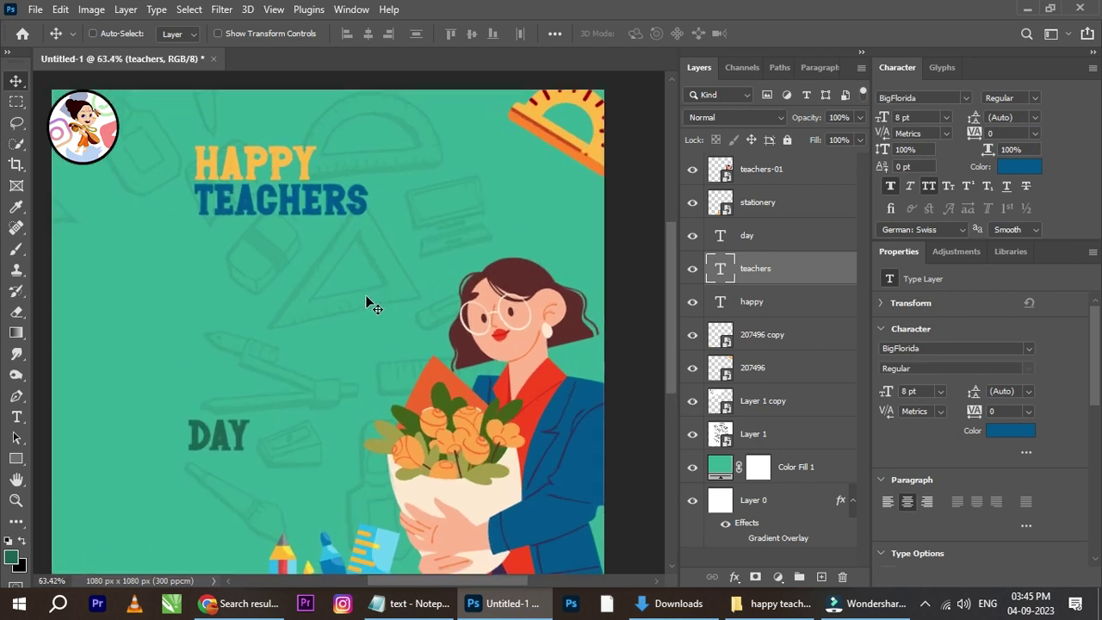
- Move "DAY" up the canvas to just beneath "TEACHERS"
right_click(215, 370)
left_click(219, 379)
left_click_drag(217, 383, 248, 191)
scroll(233, 207, "up", 2)
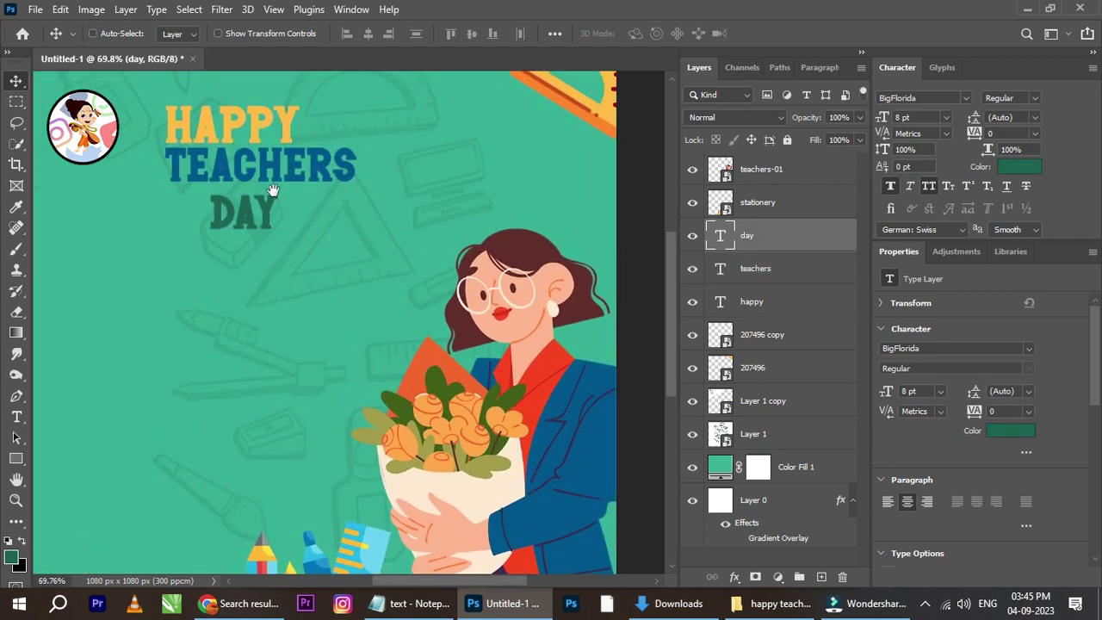
scroll(227, 222, "up", 2)
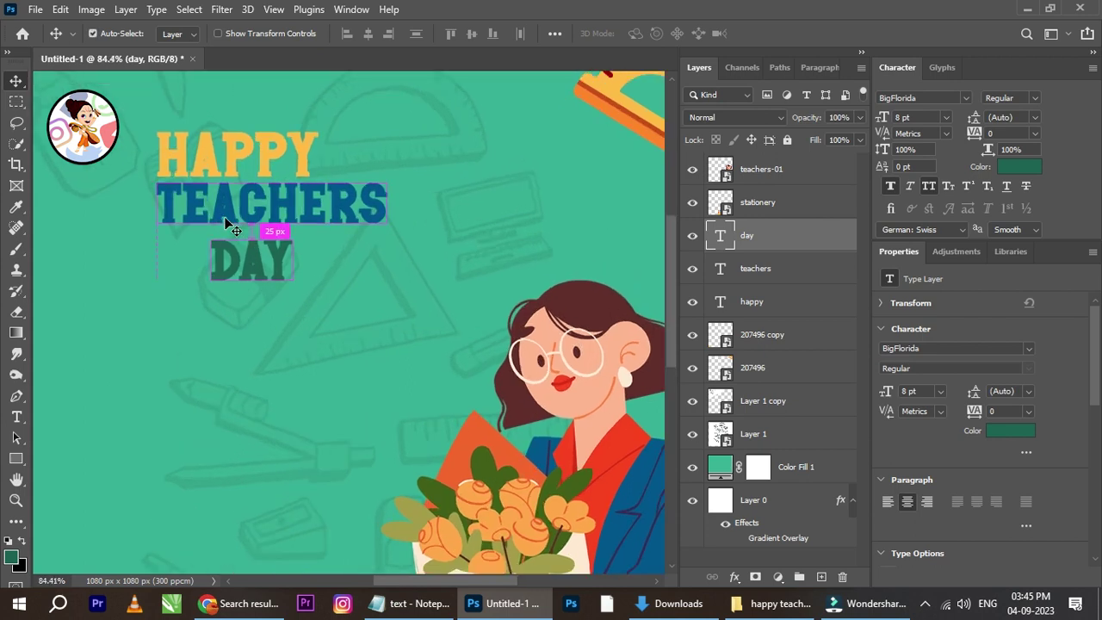
- Enlarge "DAY" to about 210% (16.81 pt) and place it to the right of "TEACHERS"
key("ctrl+t")
left_click_drag(295, 295, 391, 352)
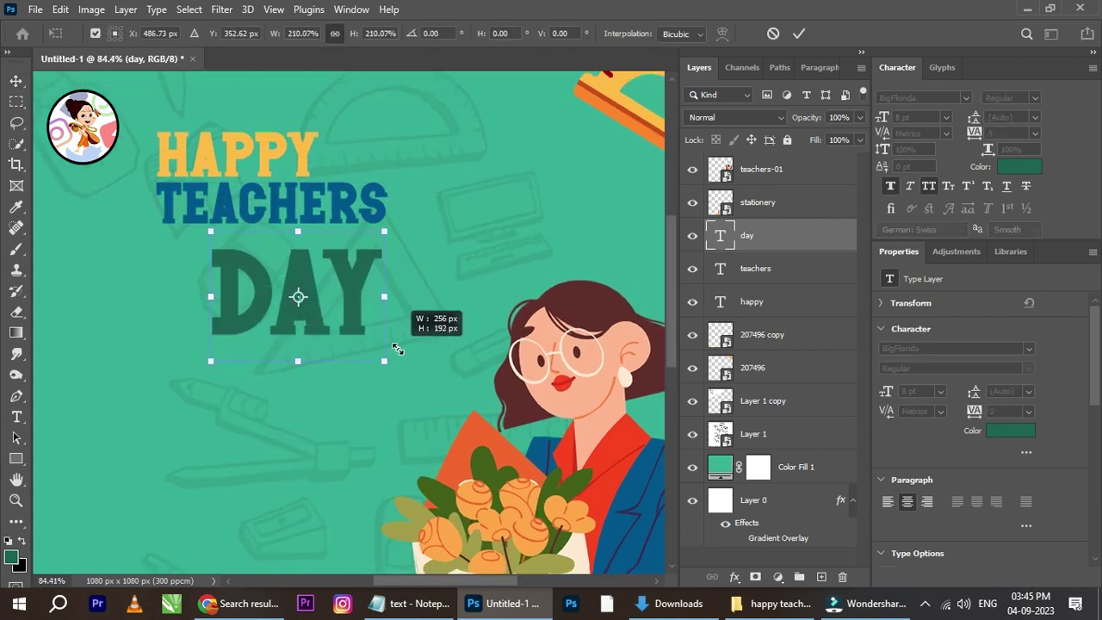
left_click_drag(346, 305, 517, 215)
left_click(799, 34)
- Nudge "DAY" left and up in small increments so it sits tight against the end of "TEACHERS"
key("Left")
key("Left")
key("Left")
key("Left")
key("Left")
key("Left")
key("Left")
key("Up")
key("Up")
key("Up")
key("Up")
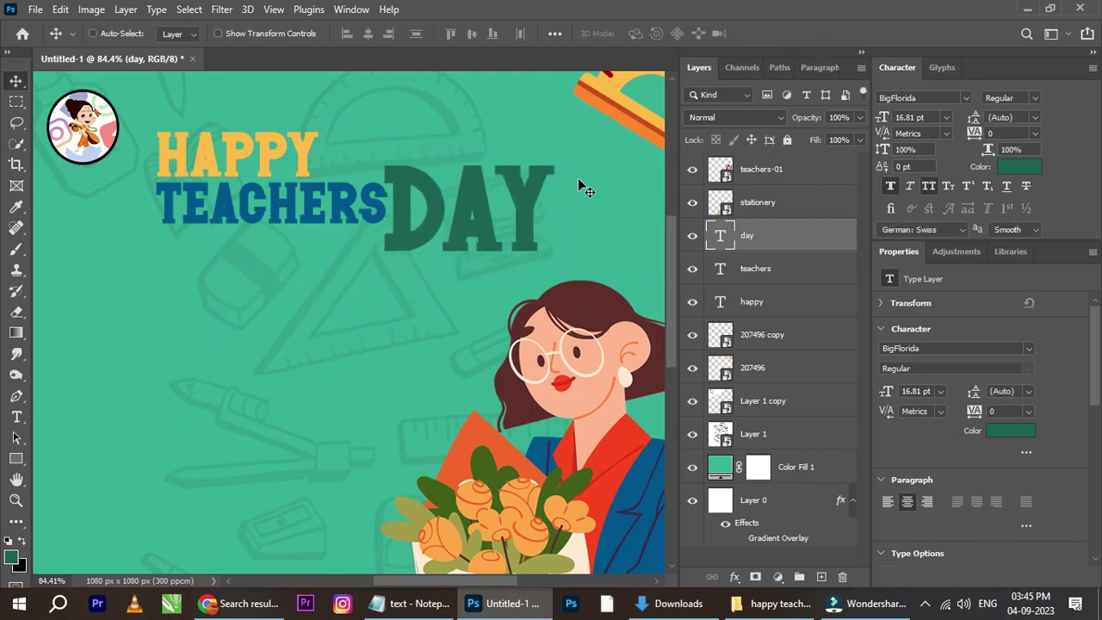
key("Up")
key("Up")
key("Up")
key("Up")
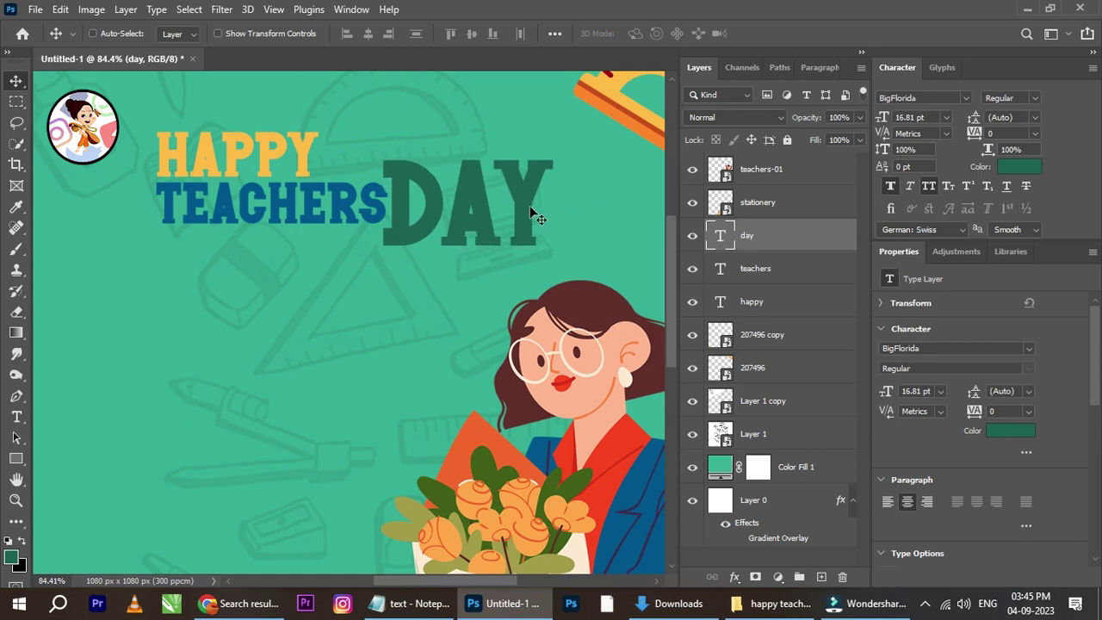
- Recolor "DAY" with the dark blue 005490 sampled from "TEACHERS", after trying the yellow of "HAPPY"
left_click(1015, 168)
left_click(303, 151)
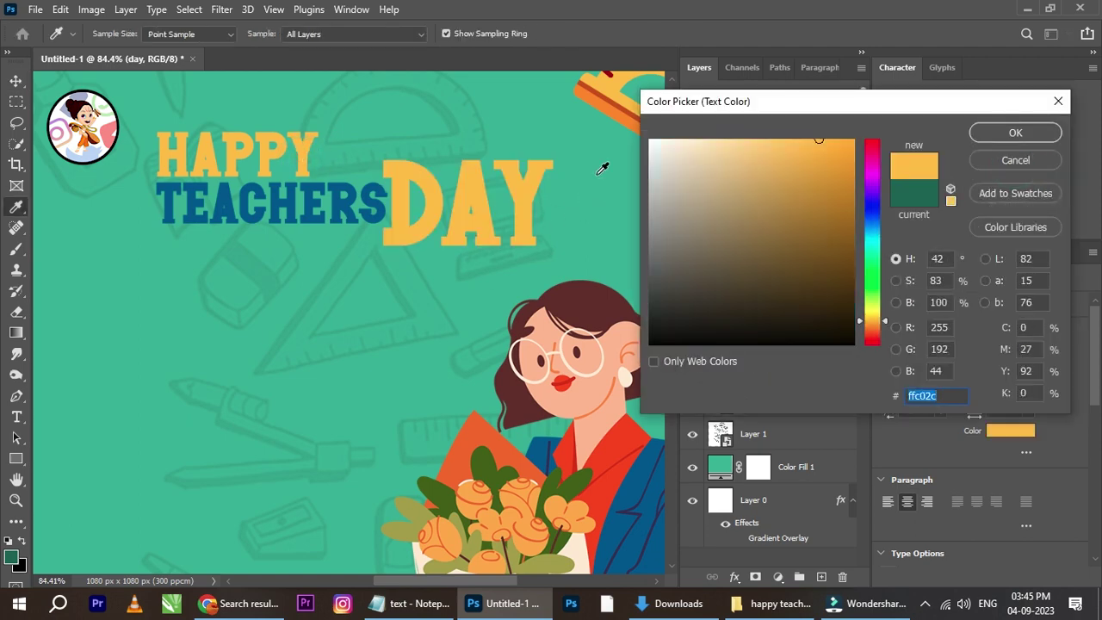
left_click(380, 208)
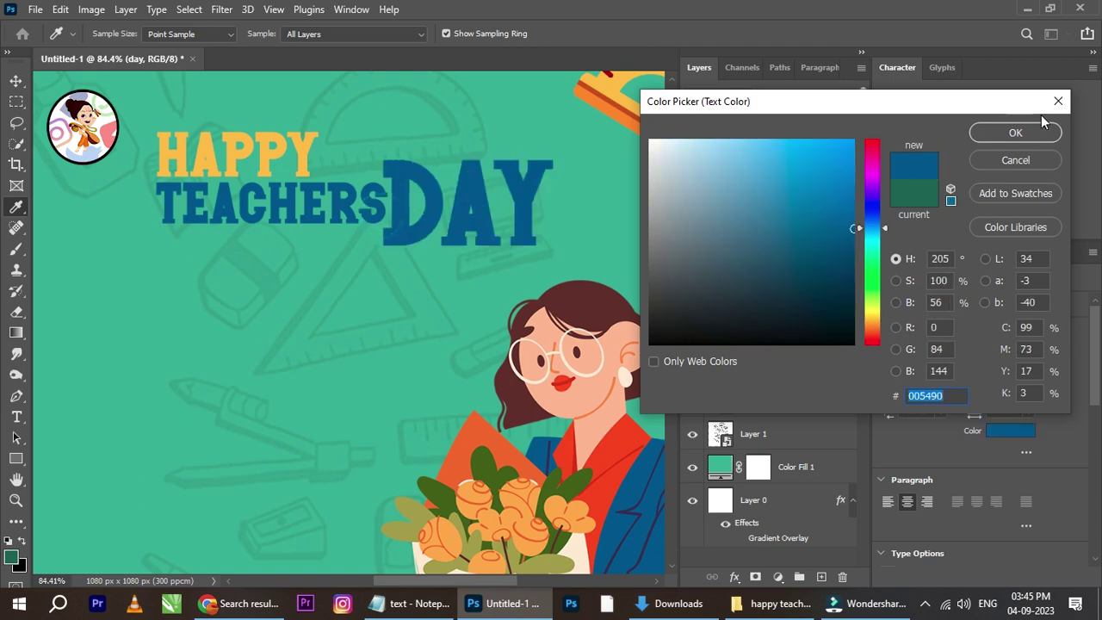
left_click(1016, 133)
scroll(474, 217, "down", 3)
scroll(463, 211, "up", 1)
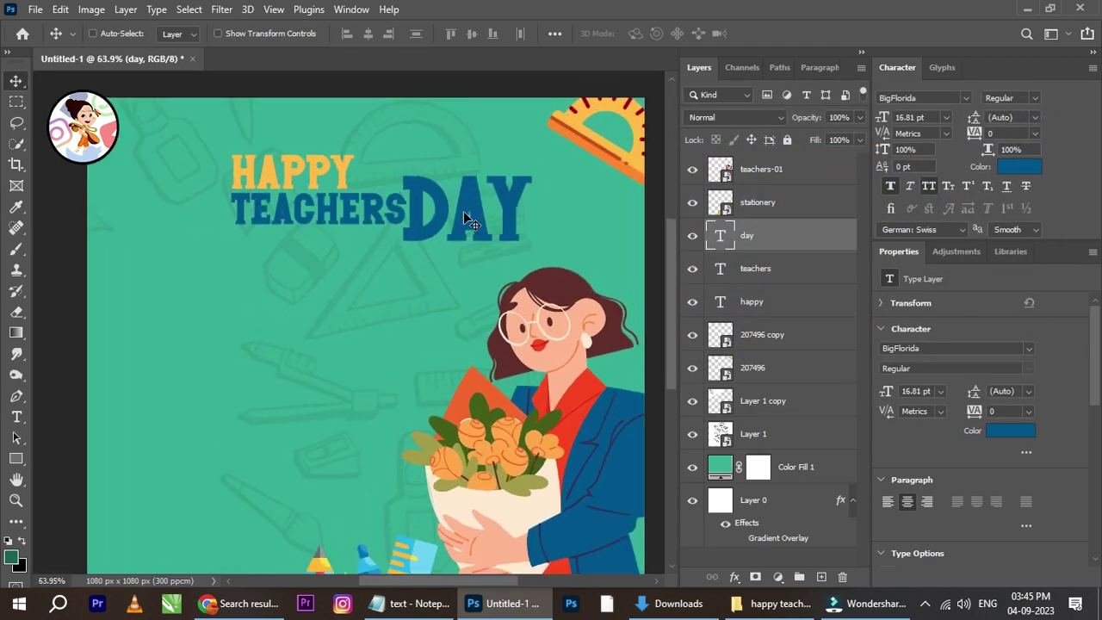
- Group the day, teachers and happy text layers and move the group down toward the canvas's left side
left_click(756, 270, "ctrl")
left_click(755, 301, "ctrl")
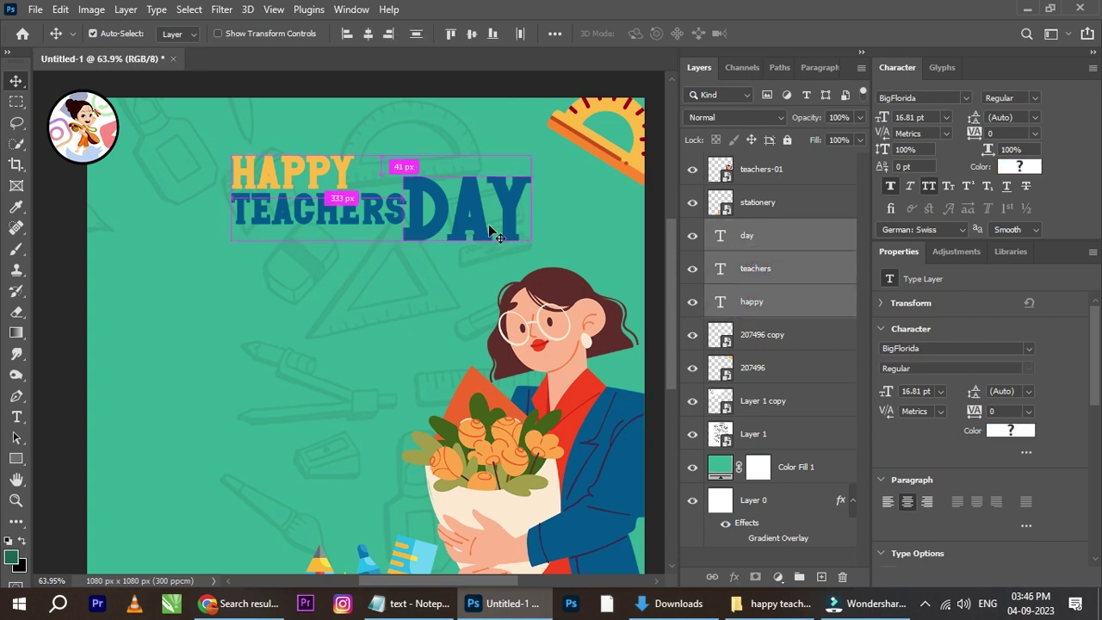
key("ctrl+g")
left_click_drag(472, 218, 386, 262)
scroll(379, 285, "down", 2)
scroll(363, 289, "up", 2)
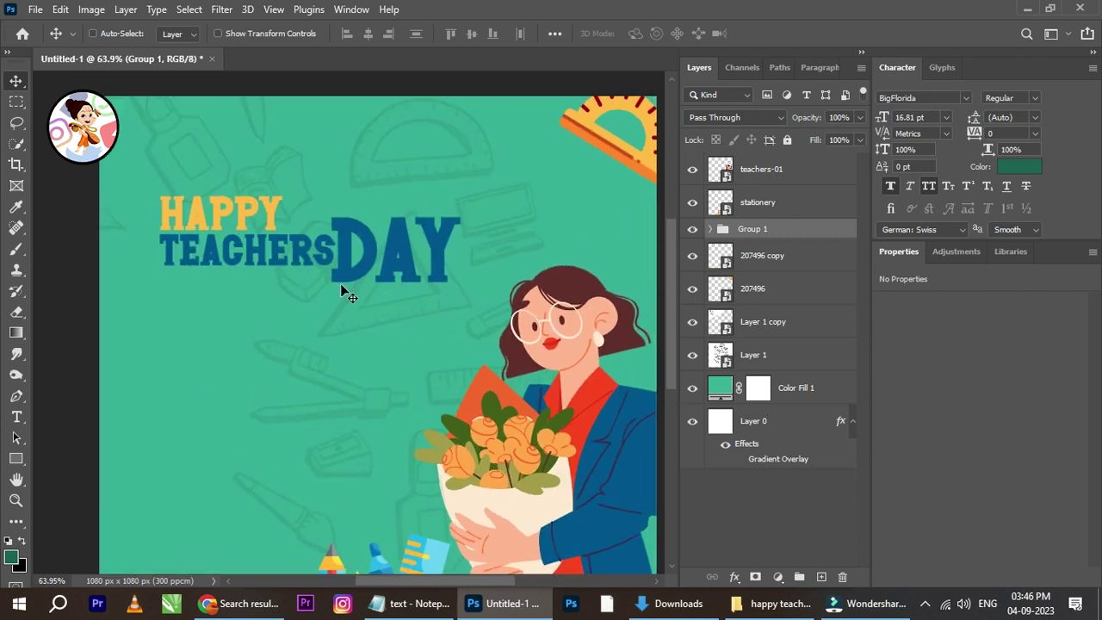
- Enlarge the headline group slightly and shift it up so it sits above the teacher's head
key("ctrl+t")
left_click_drag(457, 193, 503, 183)
left_click(799, 34)
scroll(301, 284, "down", 1)
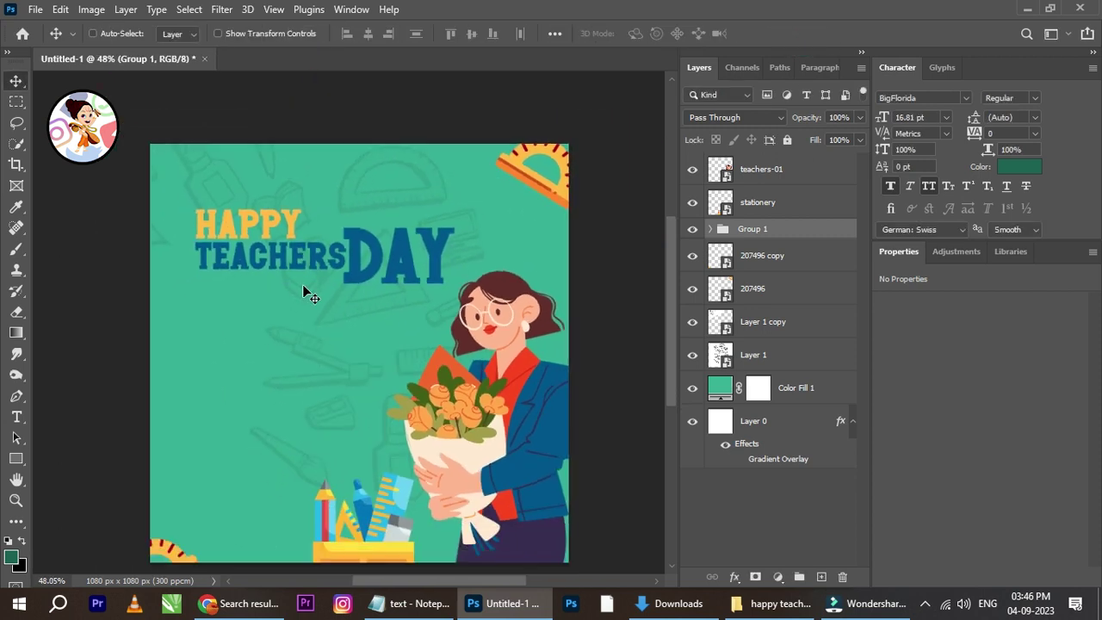
left_click_drag(379, 300, 393, 247)
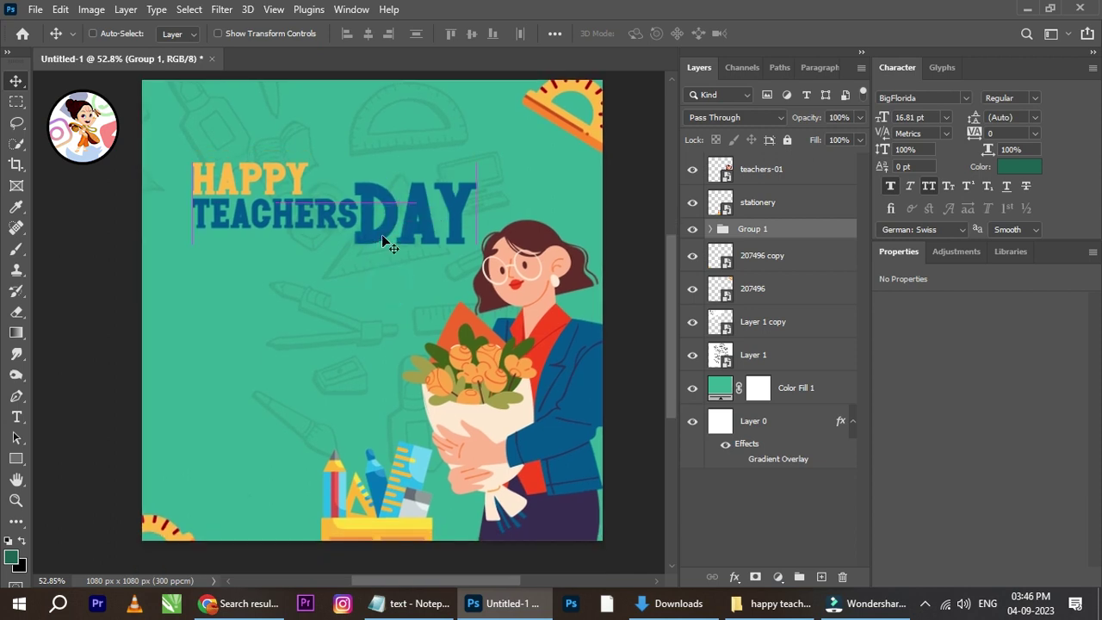
key("shift+Up")
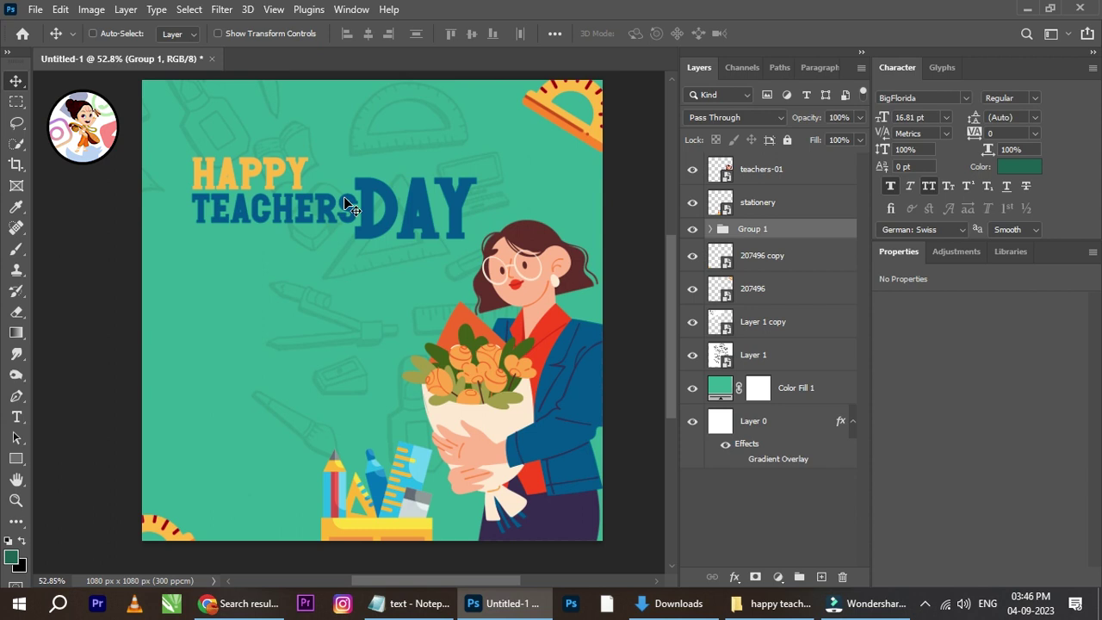
- Set the tracking of the "HAPPY" text inside the group to 140
scroll(226, 172, "up", 1)
right_click(287, 183)
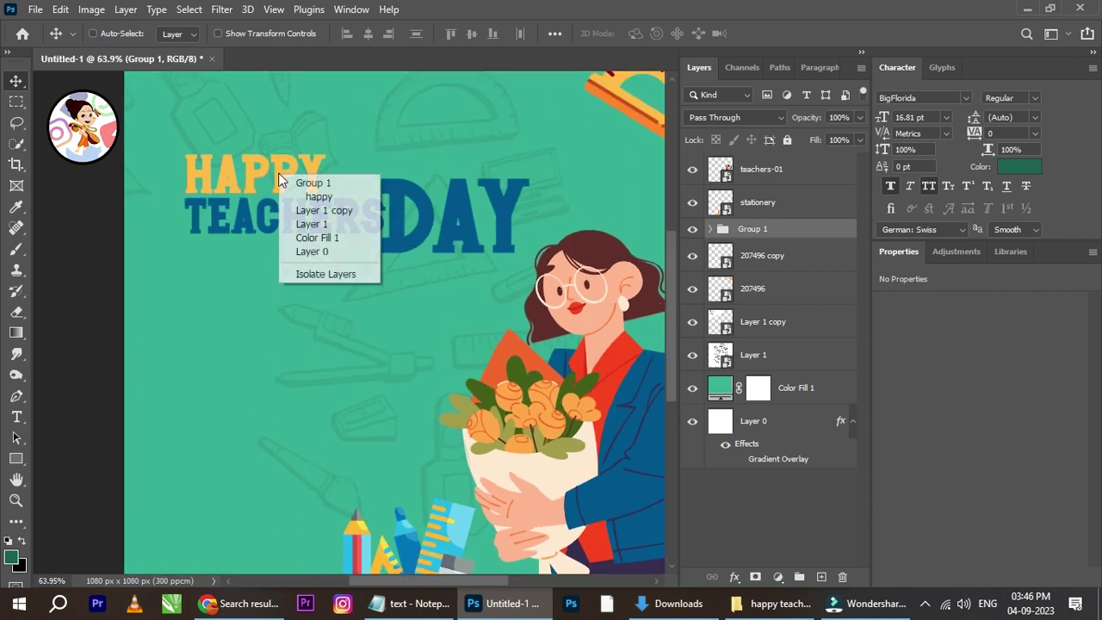
left_click(319, 197)
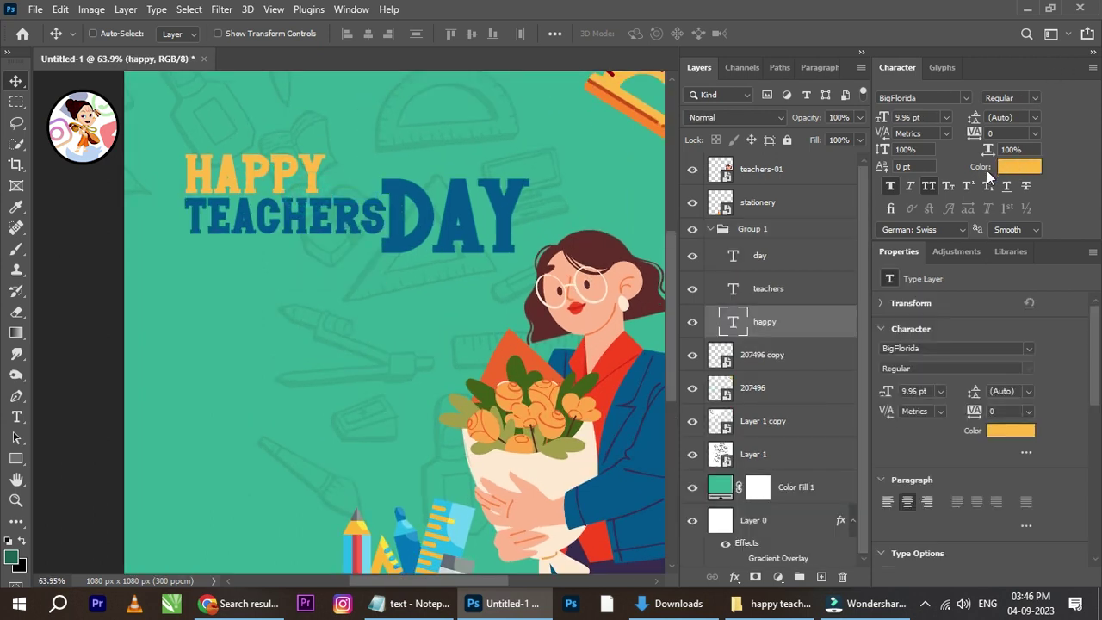
left_click_drag(974, 136, 981, 138)
scroll(286, 155, "up", 1)
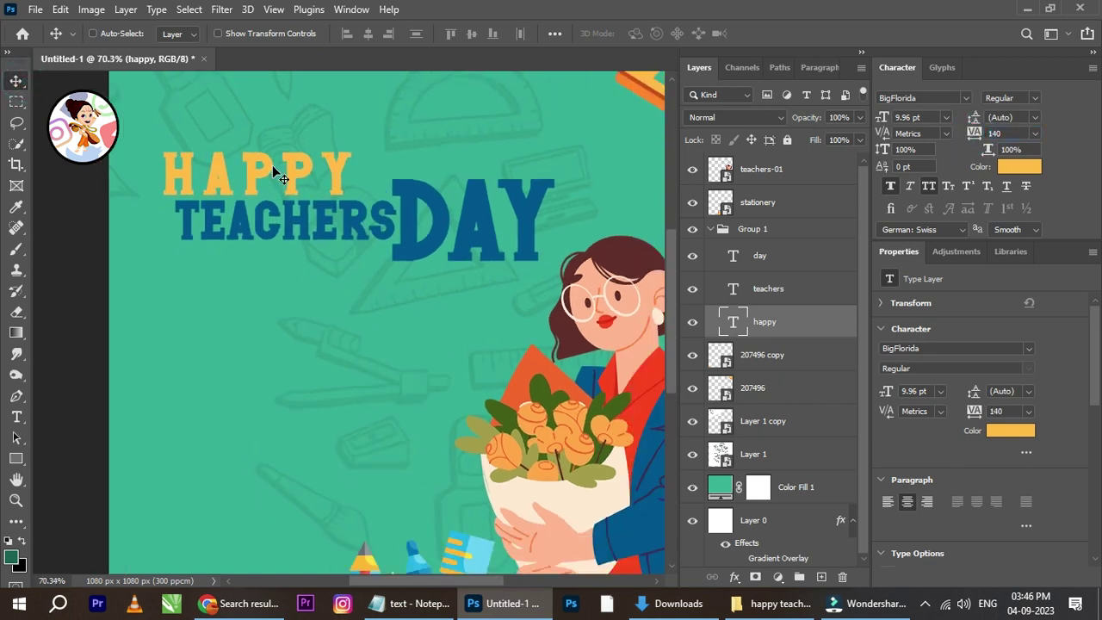
- Scale "HAPPY" down to about 80% (7.93 pt) and align it with the left edge of "TEACHERS"
key("ctrl+t")
left_click_drag(158, 138, 201, 153)
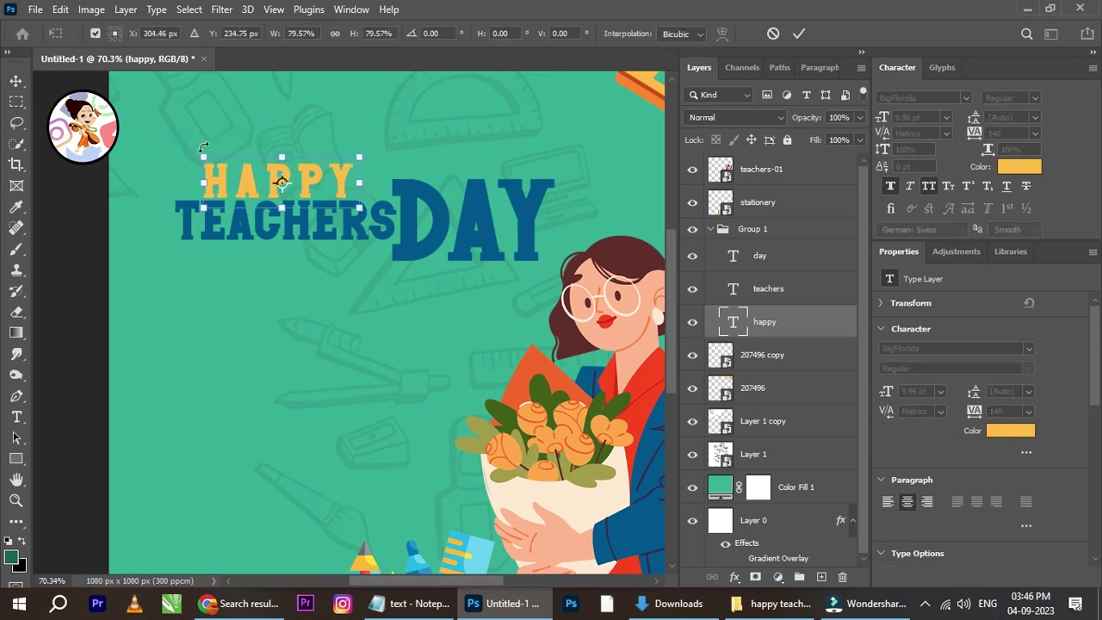
left_click(794, 36)
left_click_drag(270, 180, 232, 180)
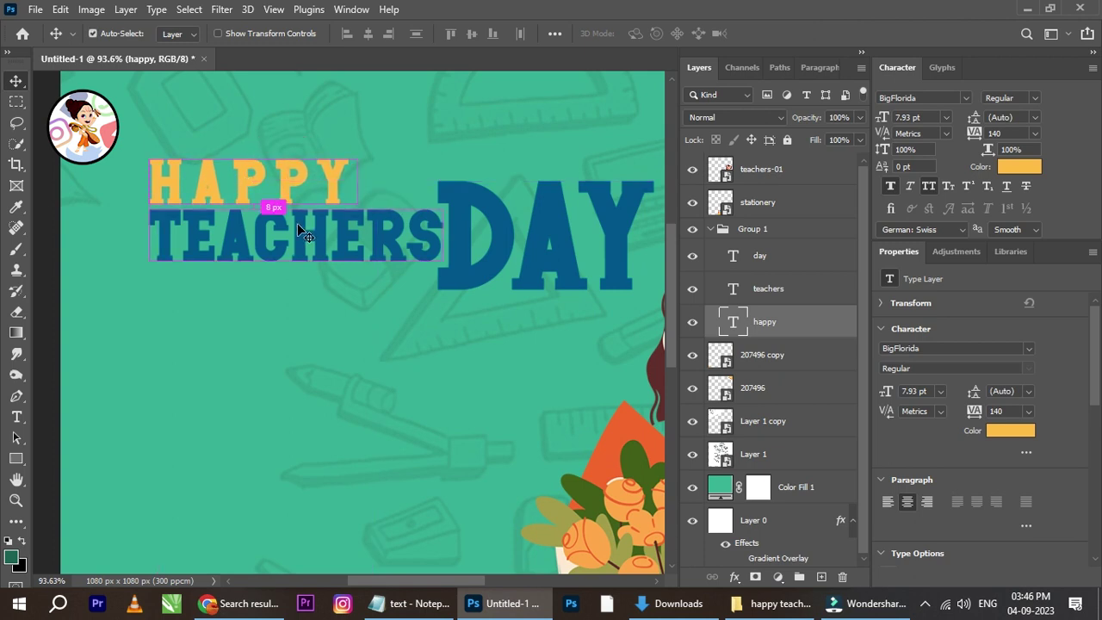
- Scale the "HAPPY" text down to 5.88 pt so it sits above the left part of "TEACHERS"
key("ctrl+t")
left_click_drag(344, 155, 303, 170)
left_click(799, 33)
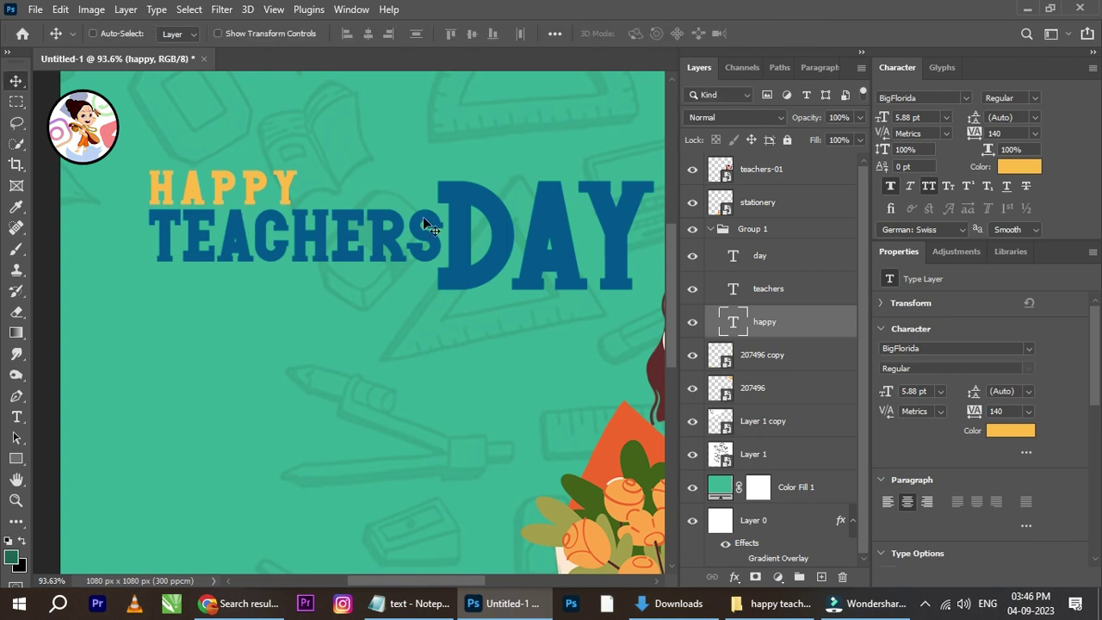
- Recolor the "TEACHERS" text with the yellow sampled from "HAPPY"
scroll(350, 249, "down", 2)
scroll(350, 249, "up", 1)
right_click(336, 236)
left_click(377, 259)
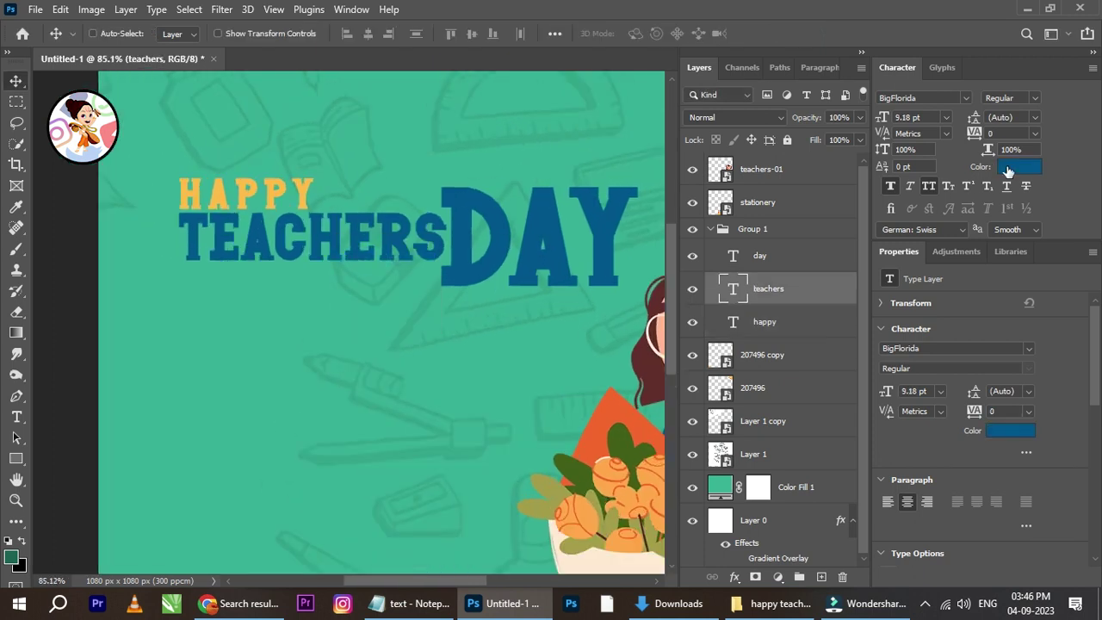
left_click(1009, 167)
left_click(288, 201)
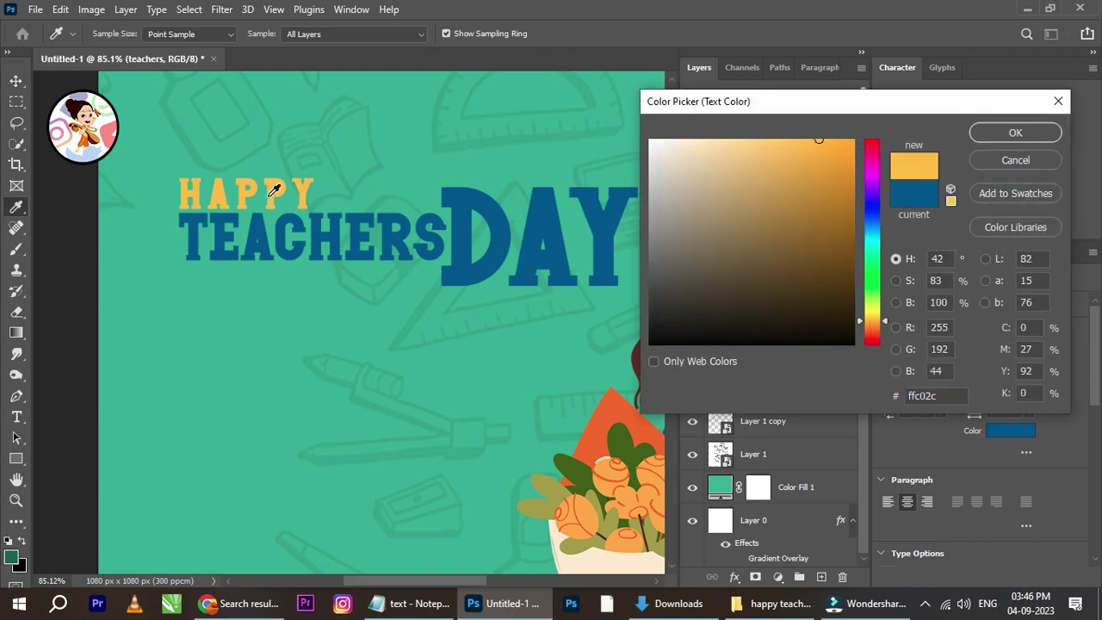
left_click(997, 128)
- Recolor the "HAPPY" text with the blue sampled from "DAY"
scroll(432, 261, "down", 3)
scroll(454, 278, "up", 2)
left_click_drag(466, 270, 395, 208)
right_click(244, 146)
left_click(278, 168)
left_click(1018, 166)
left_click(467, 181)
left_click(1016, 133)
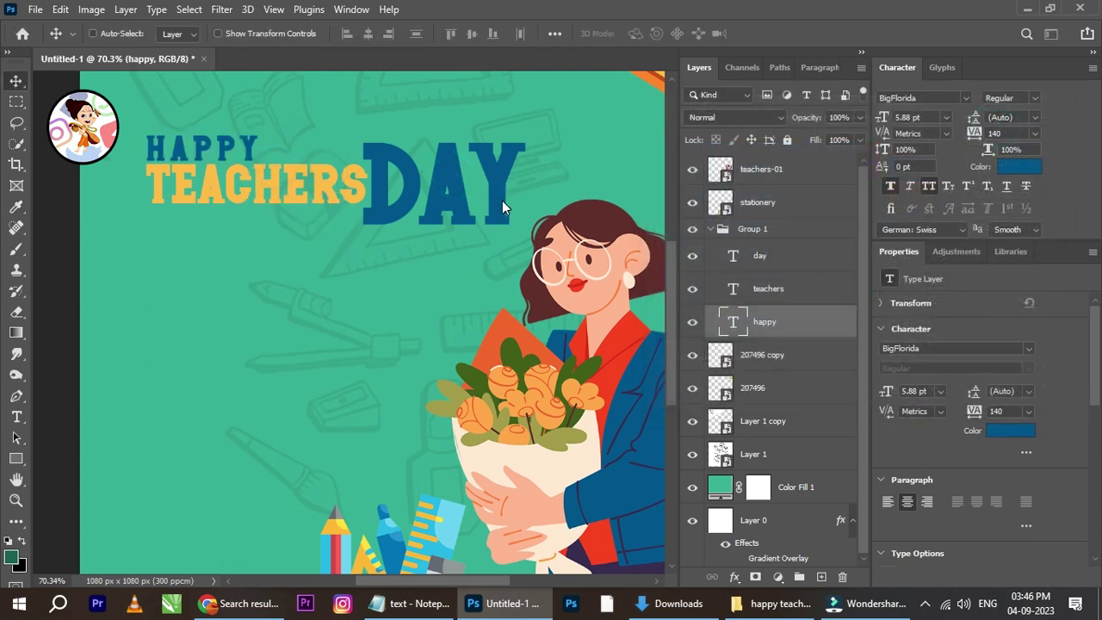
- Set the tracking of "HAPPY" to 280 and realign the word with the left edge of "TEACHERS"
scroll(387, 196, "down", 3)
scroll(392, 205, "up", 3)
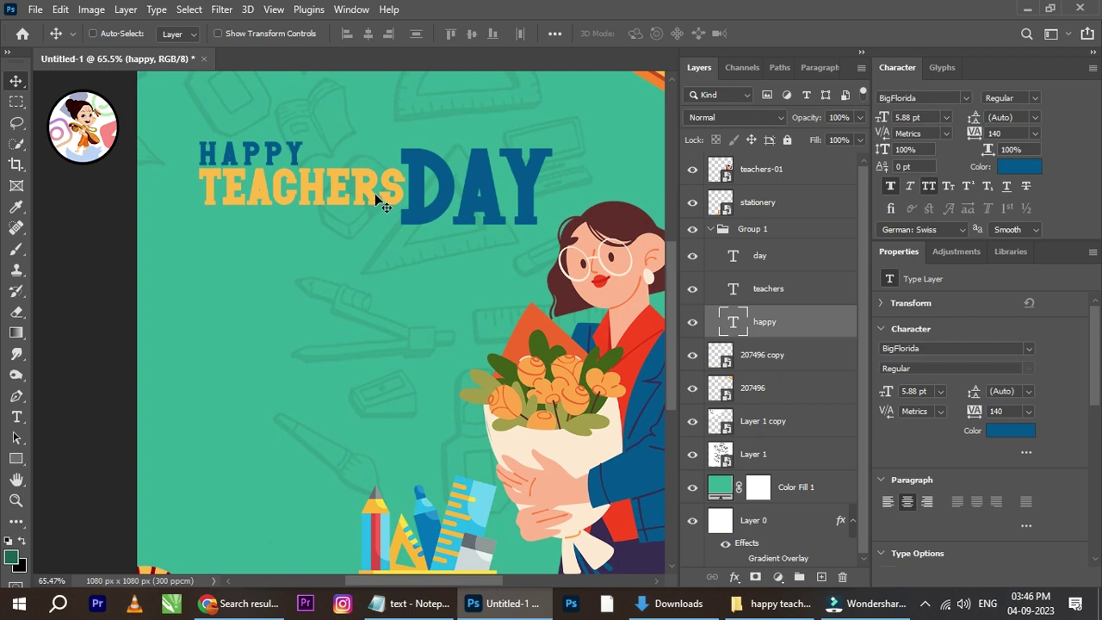
scroll(372, 196, "up", 1)
scroll(344, 191, "down", 1)
scroll(320, 197, "up", 1)
scroll(323, 197, "down", 2)
scroll(322, 198, "up", 3)
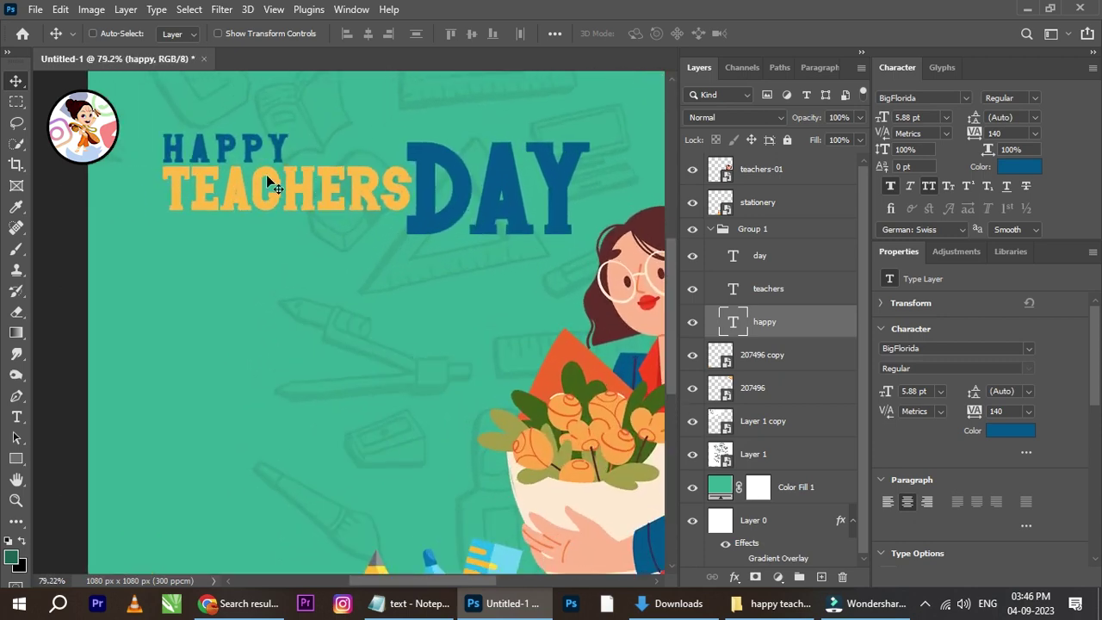
right_click(276, 149)
left_click(312, 166)
left_click_drag(973, 134, 977, 135)
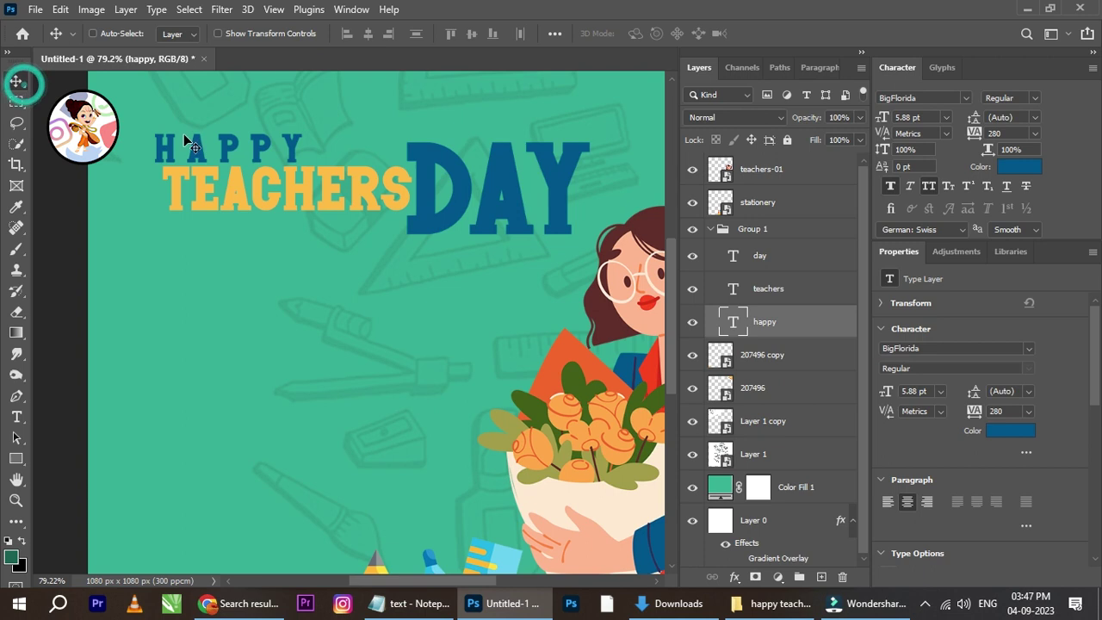
scroll(208, 142, "up", 1)
left_click_drag(275, 160, 285, 161)
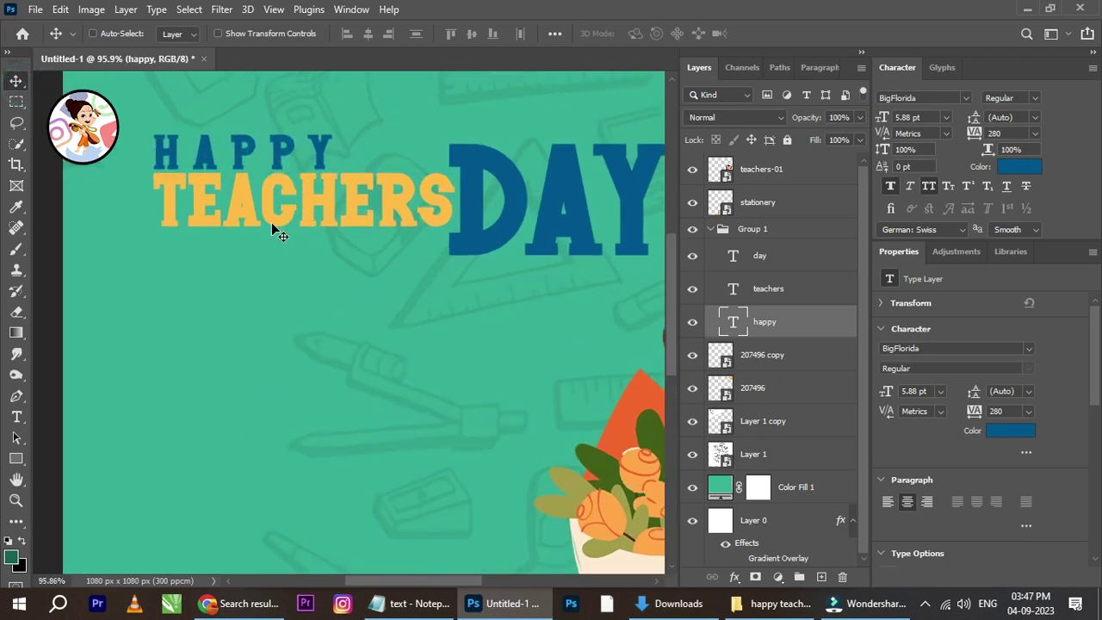
- Scale the headline group down slightly and nudge it a little to the right
scroll(339, 211, "down", 1)
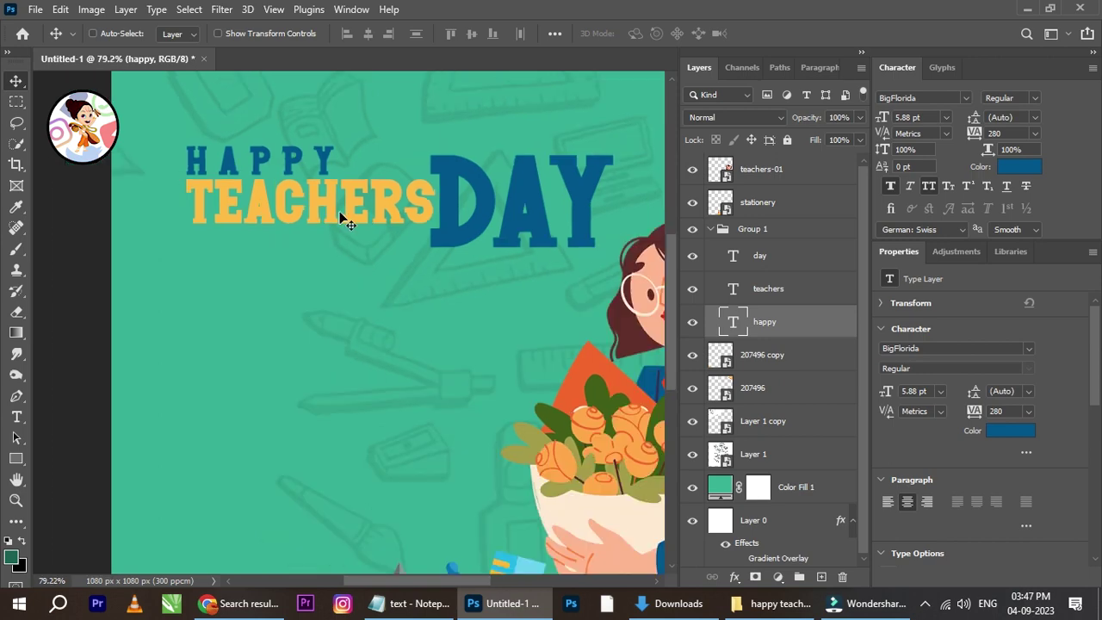
scroll(379, 211, "down", 3)
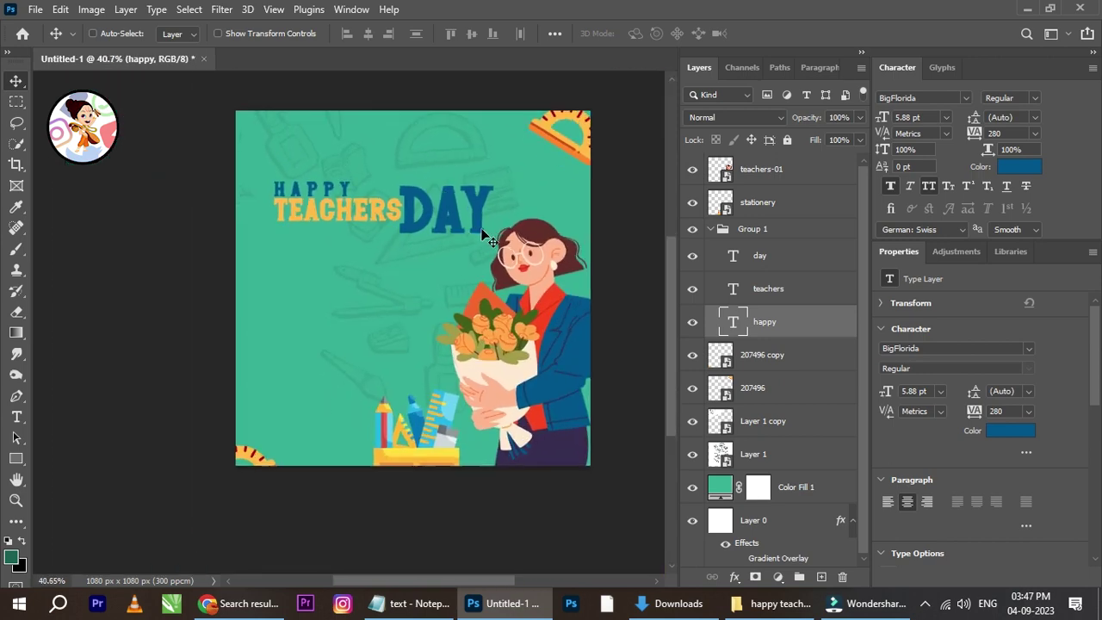
scroll(488, 238, "up", 1)
left_click(712, 230)
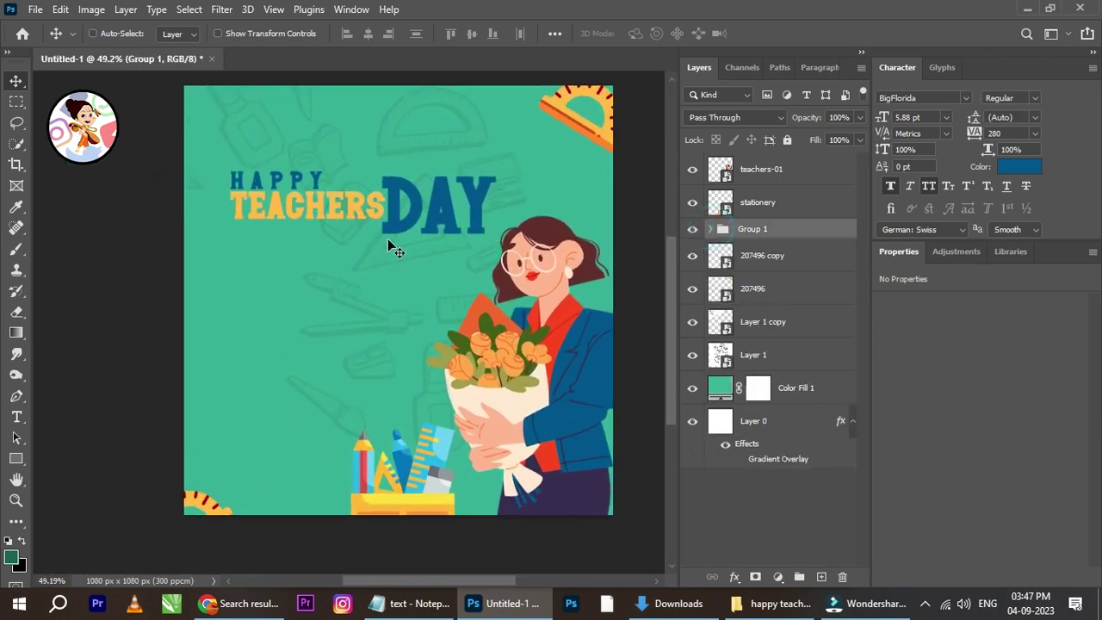
scroll(387, 238, "up", 1)
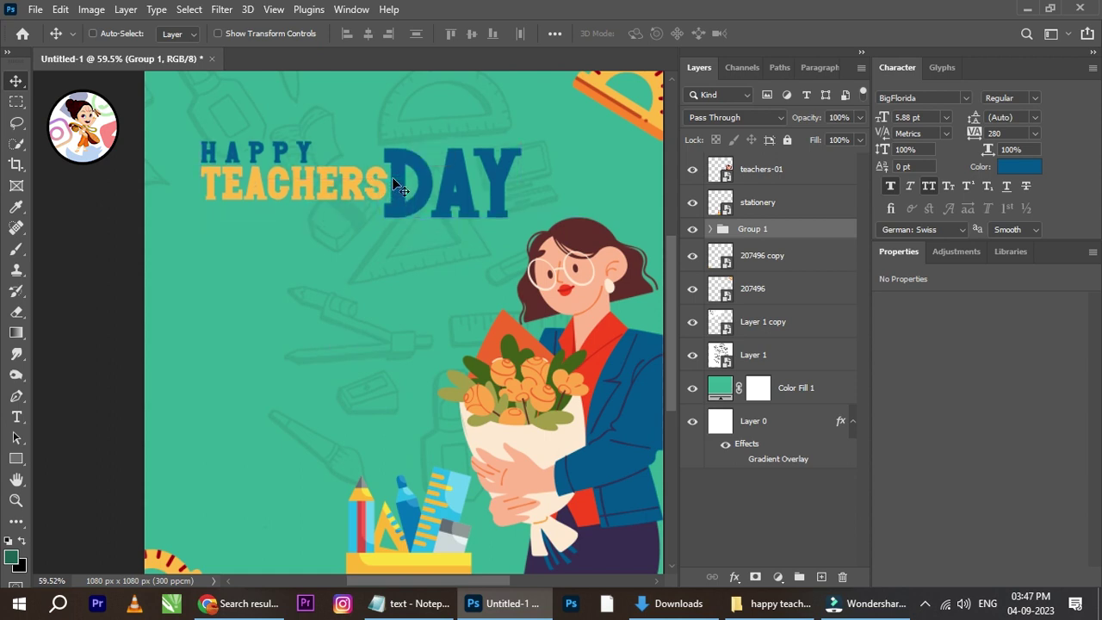
scroll(410, 177, "down", 1)
scroll(396, 163, "up", 1)
left_click_drag(393, 159, 405, 181)
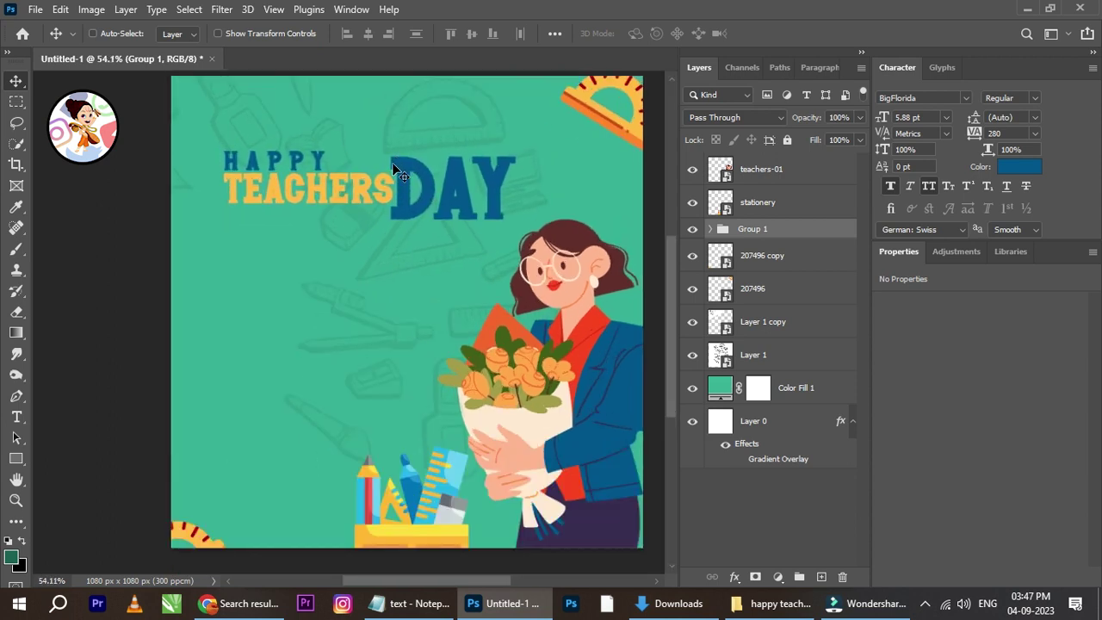
key("ctrl+t")
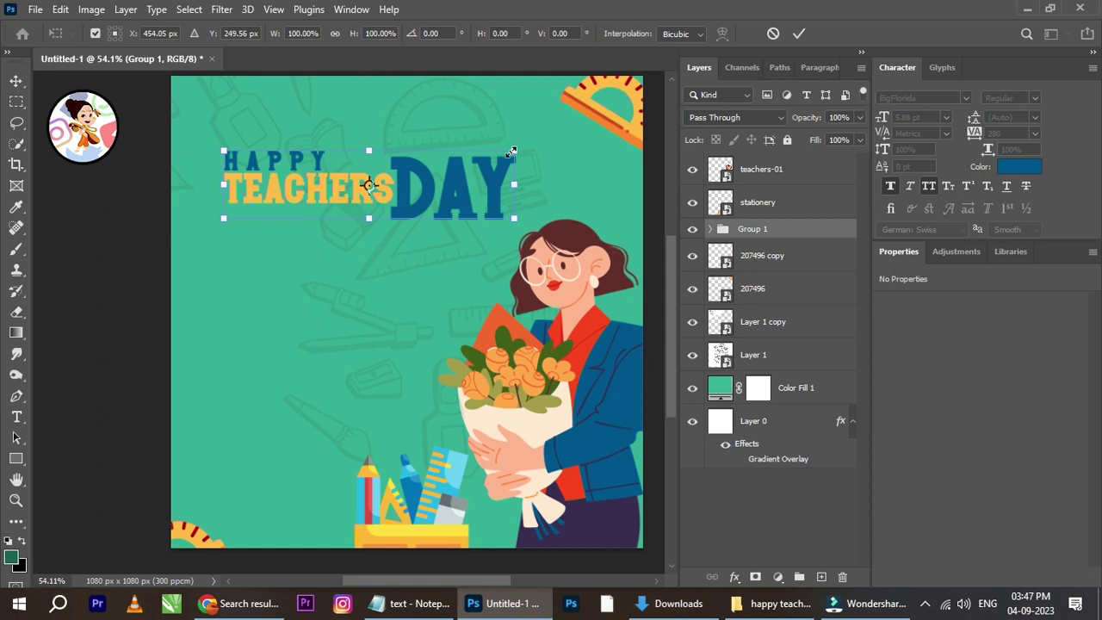
left_click(799, 33)
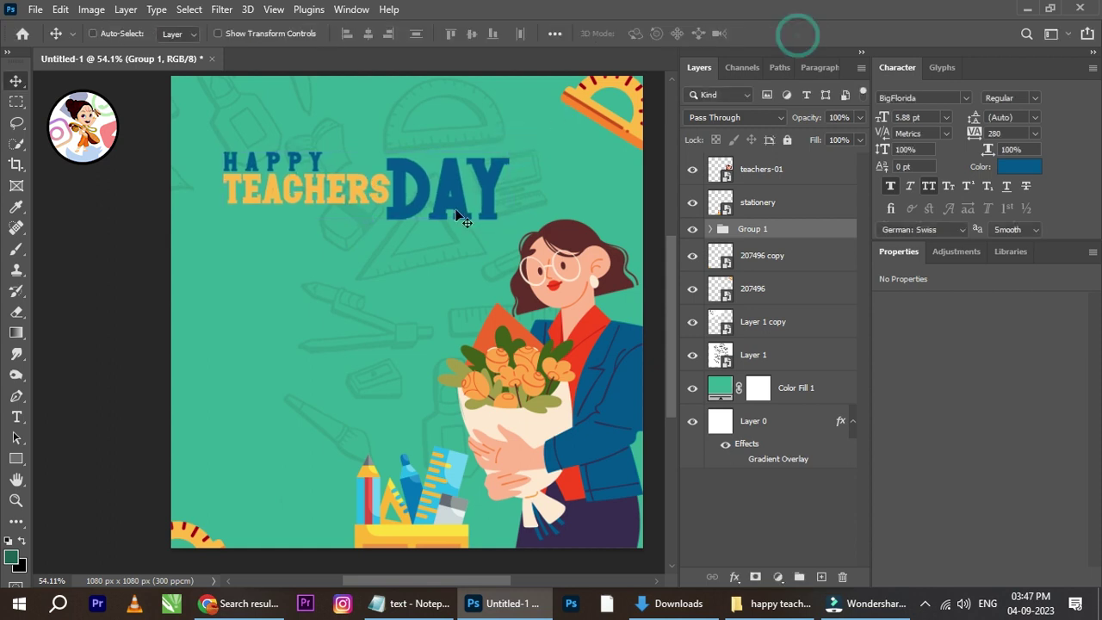
key("Right")
key("Right")
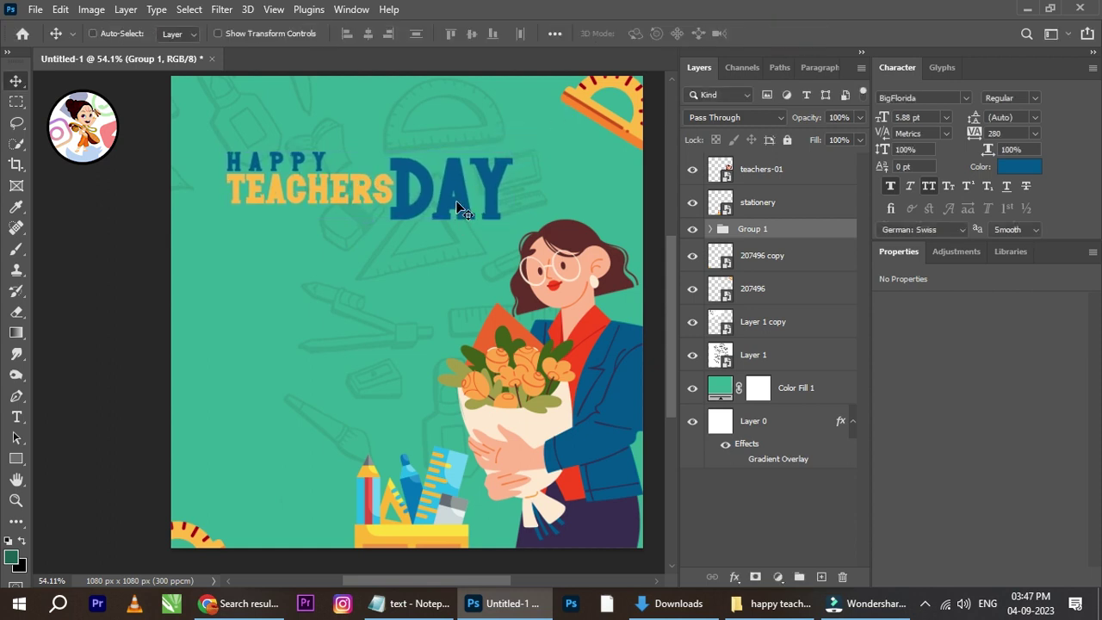
- Move the copied protractor from the canvas's lower-left corner up onto the headline
scroll(417, 229, "down", 3)
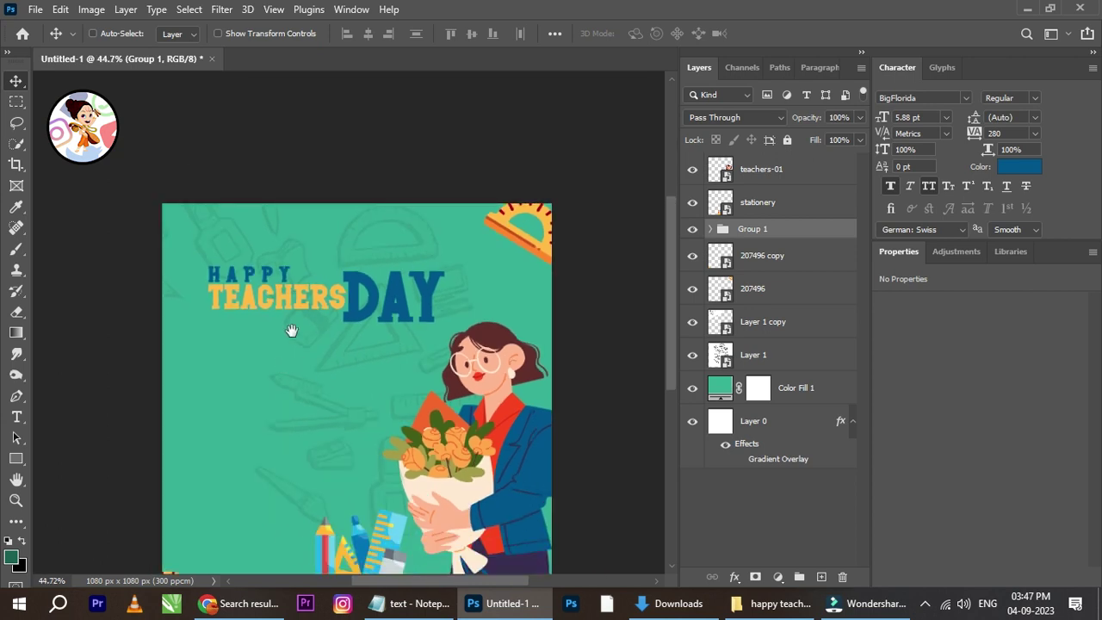
right_click(178, 462)
left_click(219, 462)
left_click_drag(205, 482, 348, 140)
scroll(349, 140, "up", 3)
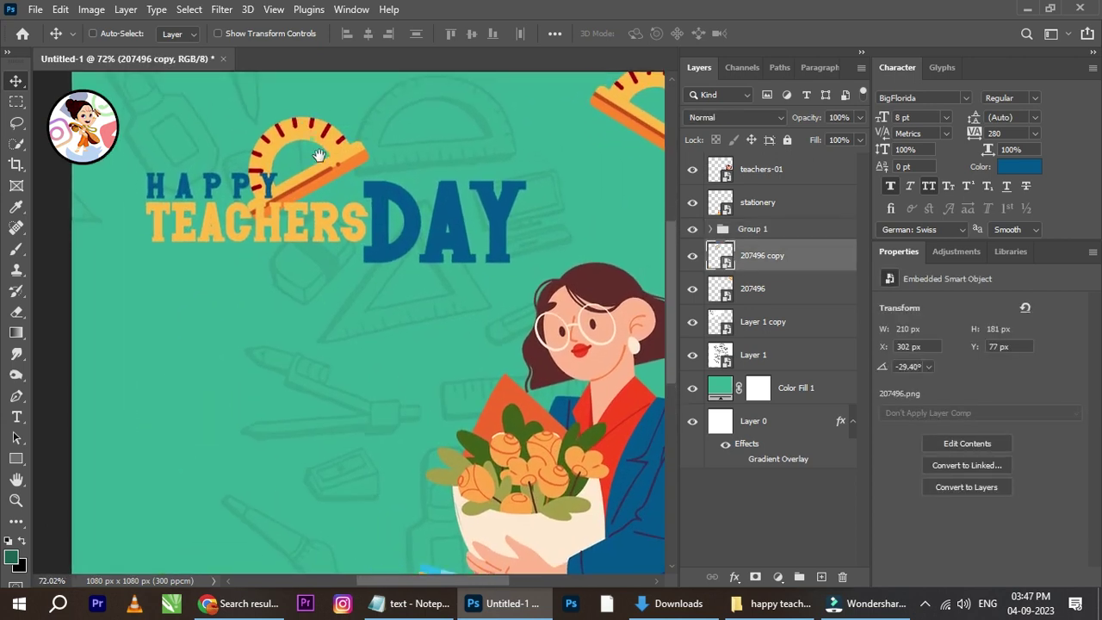
- Shrink the copied protractor to about 132 px wide, rotate it to 1°, and place it above the "D" of "DAY"
key("ctrl")
key("ctrl+t")
scroll(360, 144, "up", 1)
left_click_drag(433, 132, 394, 211)
left_click_drag(366, 91, 297, 105)
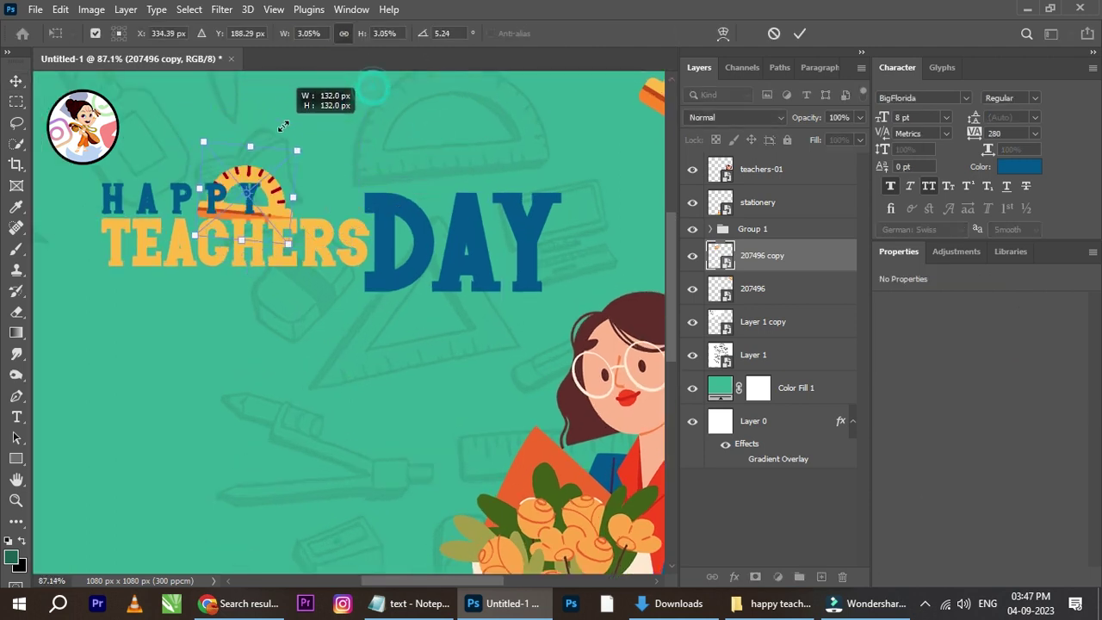
left_click_drag(274, 194, 505, 137)
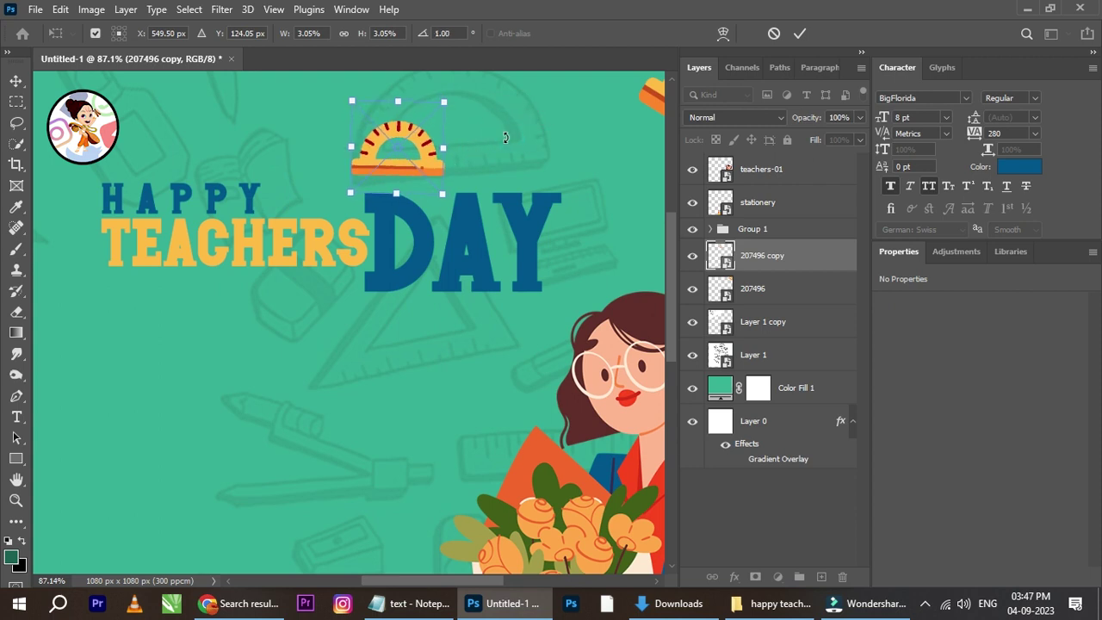
left_click_drag(421, 141, 414, 177)
scroll(424, 138, "up", 4)
left_click(800, 34)
- Move the copied protractor layer above the headline group and nudge the protractor to about X 468 px, Y 120 px
left_click_drag(762, 259, 763, 220)
key("Down")
key("Down")
key("Down")
key("Down")
key("Down")
key("Down")
key("Down")
key("Down")
key("Down")
key("Down")
key("Down")
key("Down")
key("Down")
key("Down")
key("Down")
key("Down")
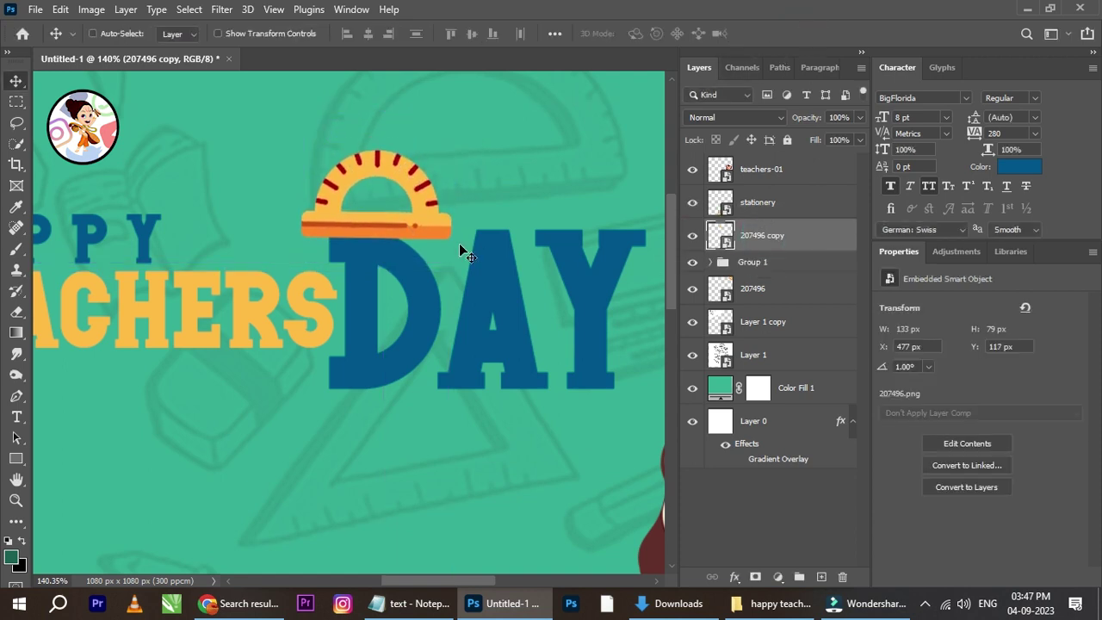
key("Up")
key("Left")
key("Left")
key("Left")
key("Left")
key("Left")
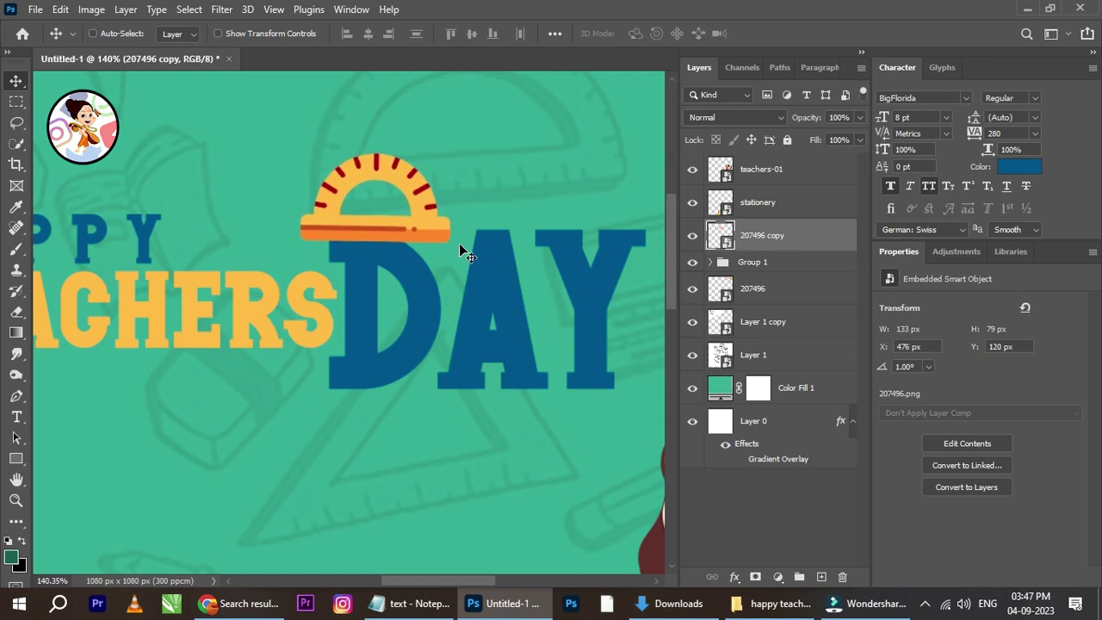
scroll(399, 204, "down", 3)
key("Left")
key("Left")
key("Left")
key("Left")
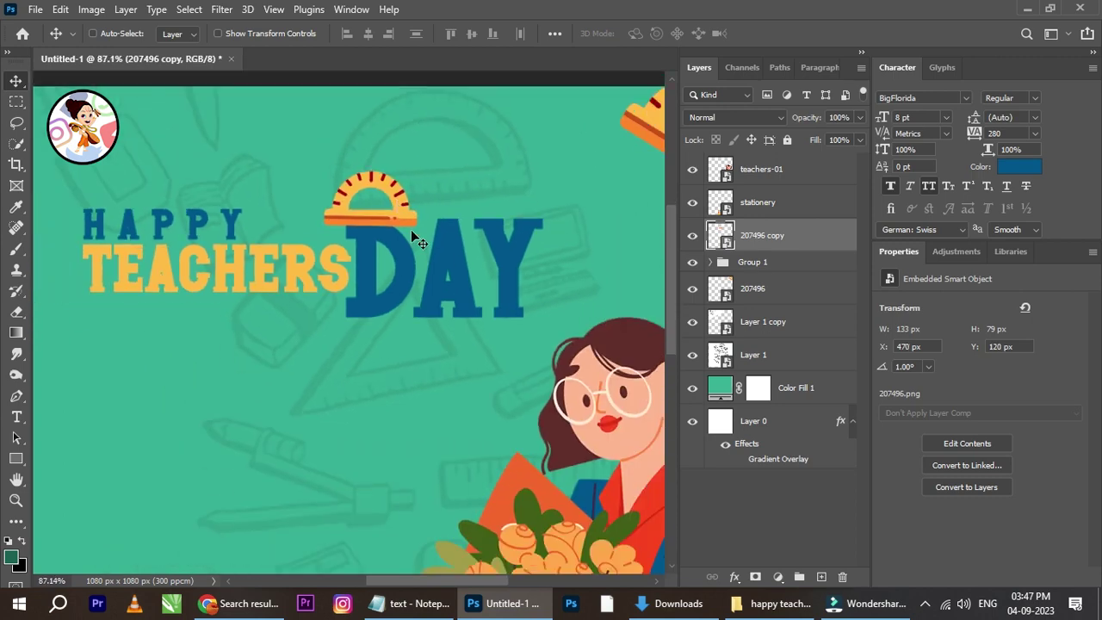
- Nudge the protractor down and right to X 475 px, Y 131 px so it rests on the top of the "D"
scroll(436, 251, "down", 2)
scroll(284, 288, "up", 1)
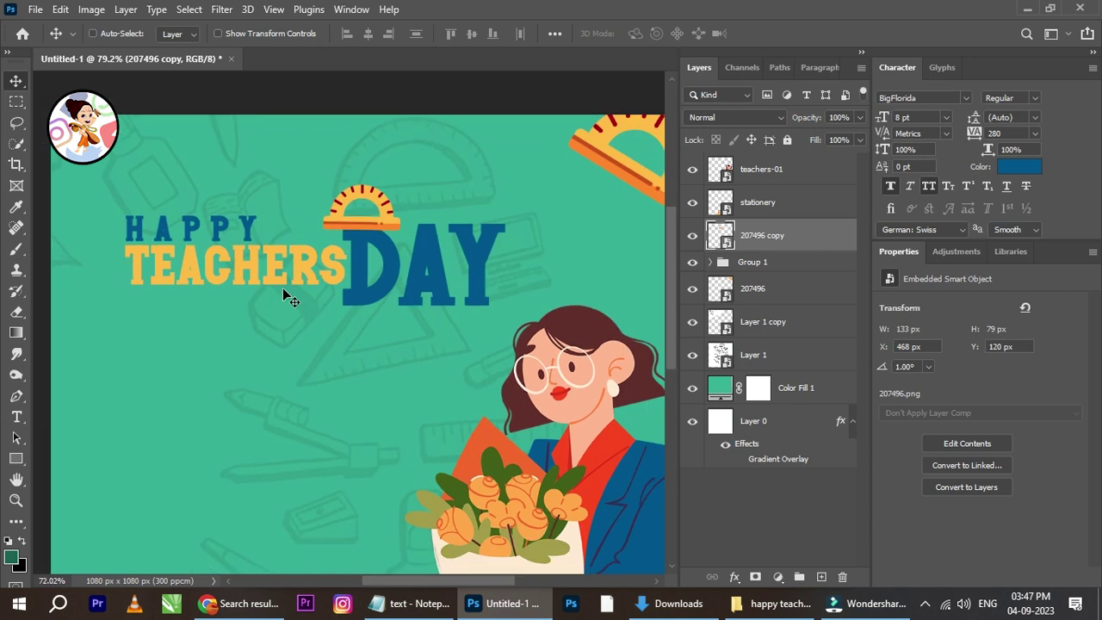
scroll(290, 285, "up", 2)
key("Right")
key("Right")
key("Down")
key("Down")
key("Down")
key("Down")
key("Down")
key("Down")
key("Down")
key("Down")
key("Down")
key("Down")
key("Down")
key("Down")
key("Down")
key("Down")
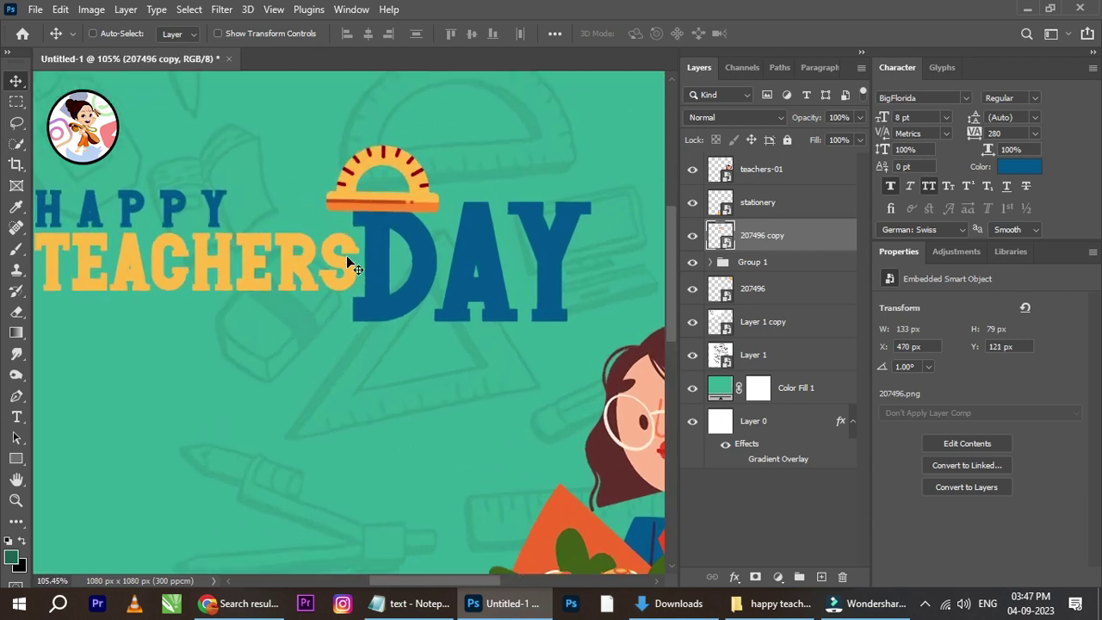
key("Up")
key("Up")
key("Up")
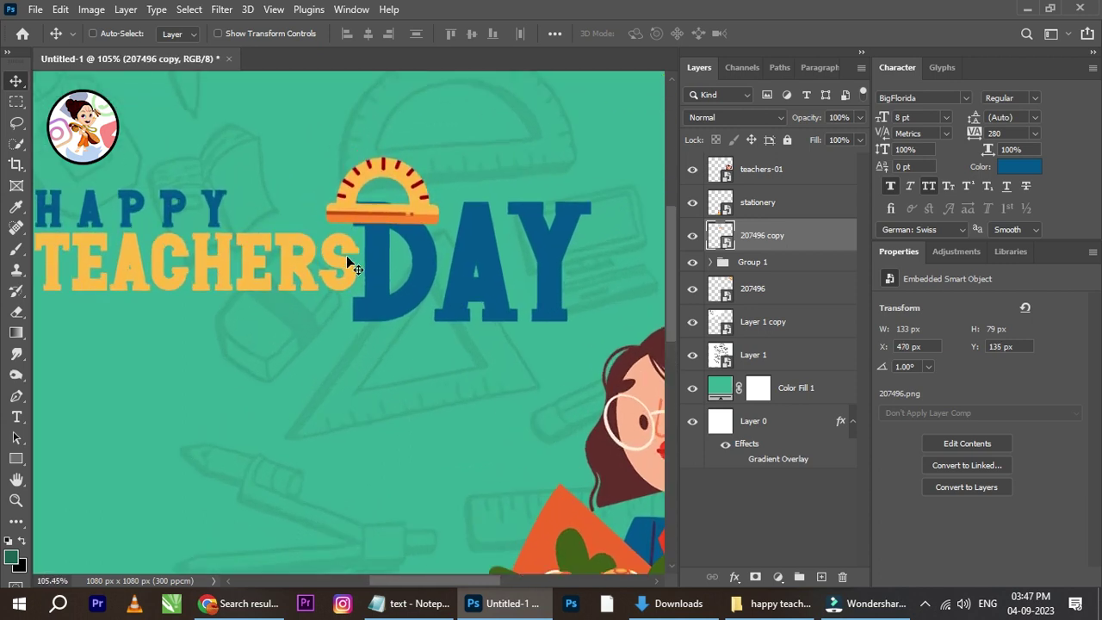
key("Right")
key("Right")
key("Right")
key("Right")
key("Right")
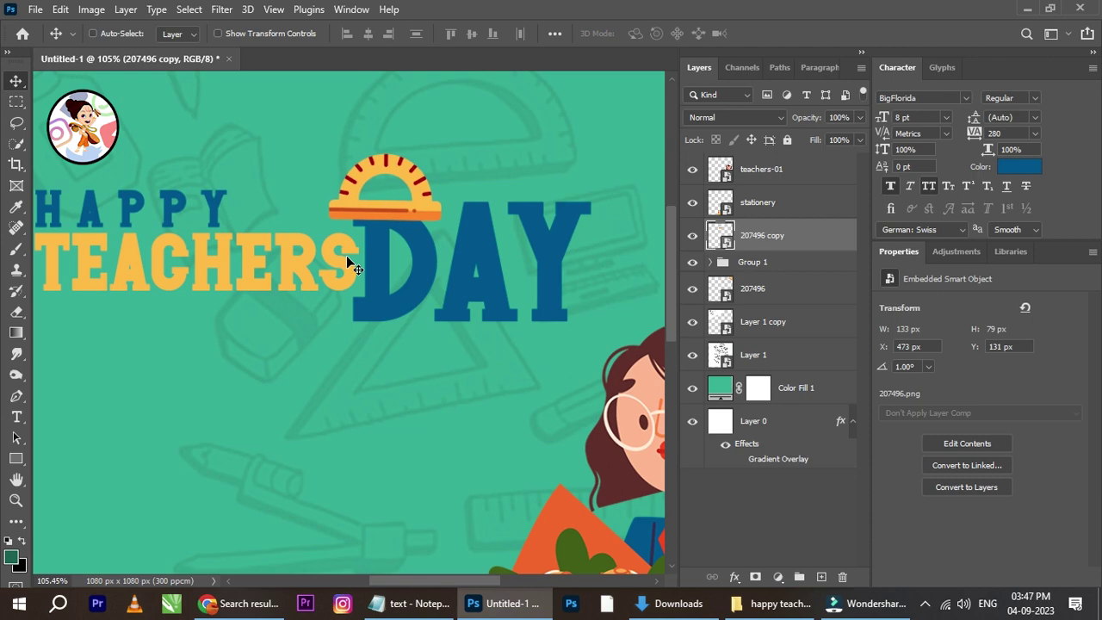
scroll(241, 208, "down", 1)
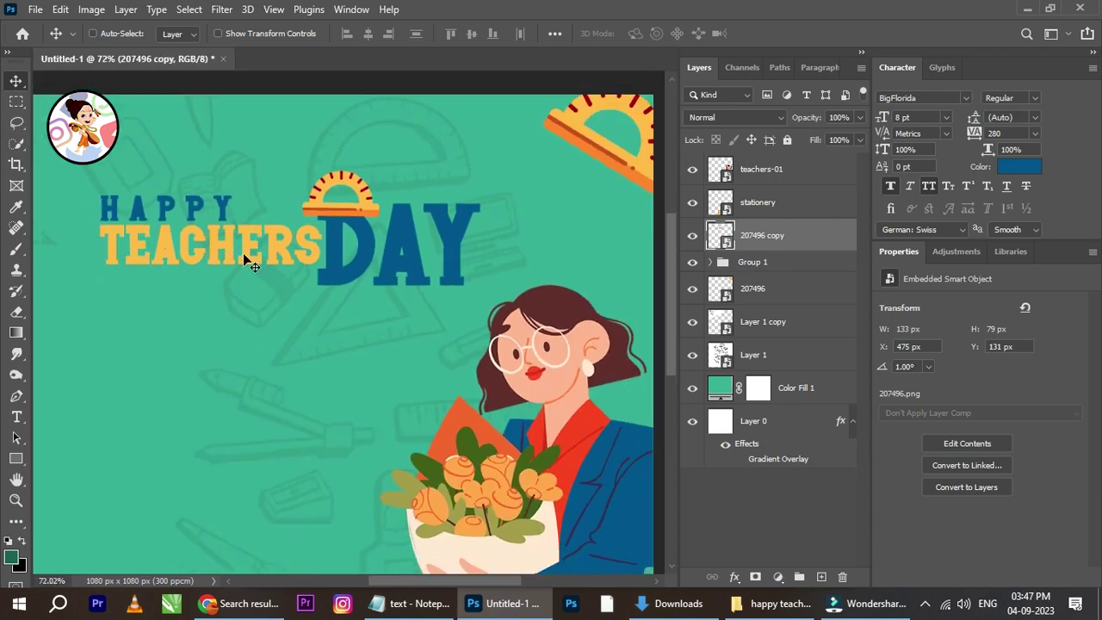
left_click_drag(225, 235, 316, 209)
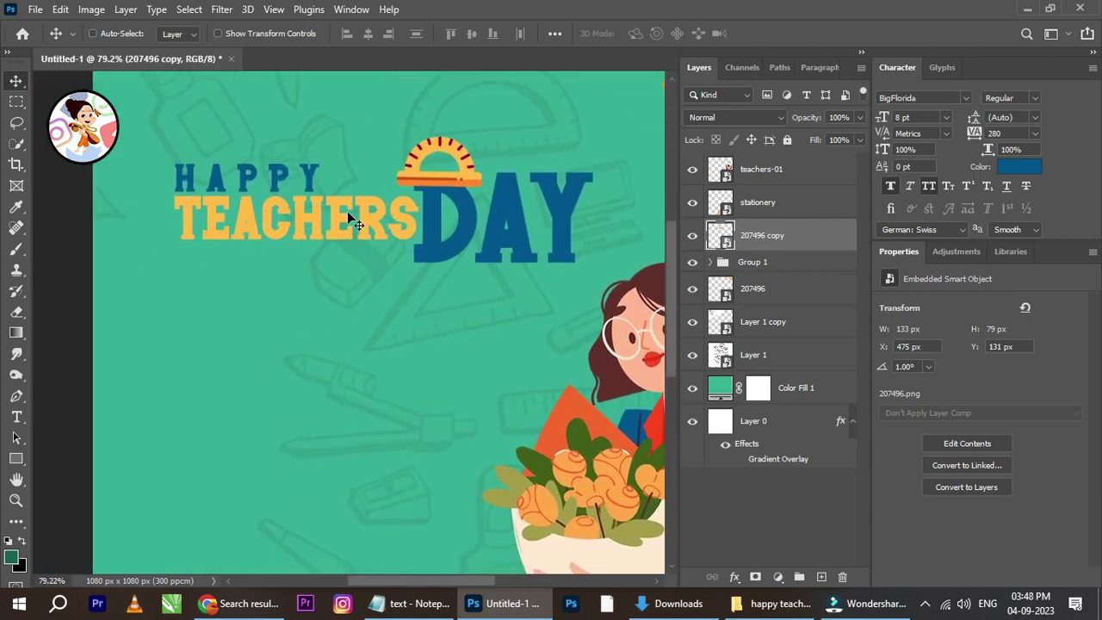
- Group the copied protractor together with the headline group
scroll(360, 247, "down", 4)
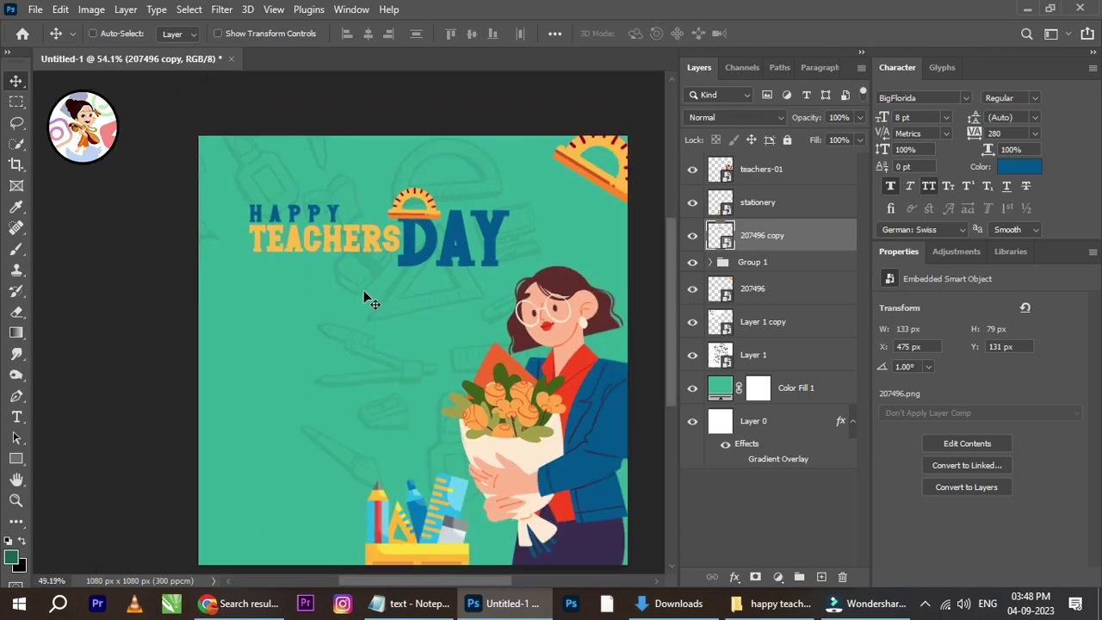
scroll(378, 300, "up", 2)
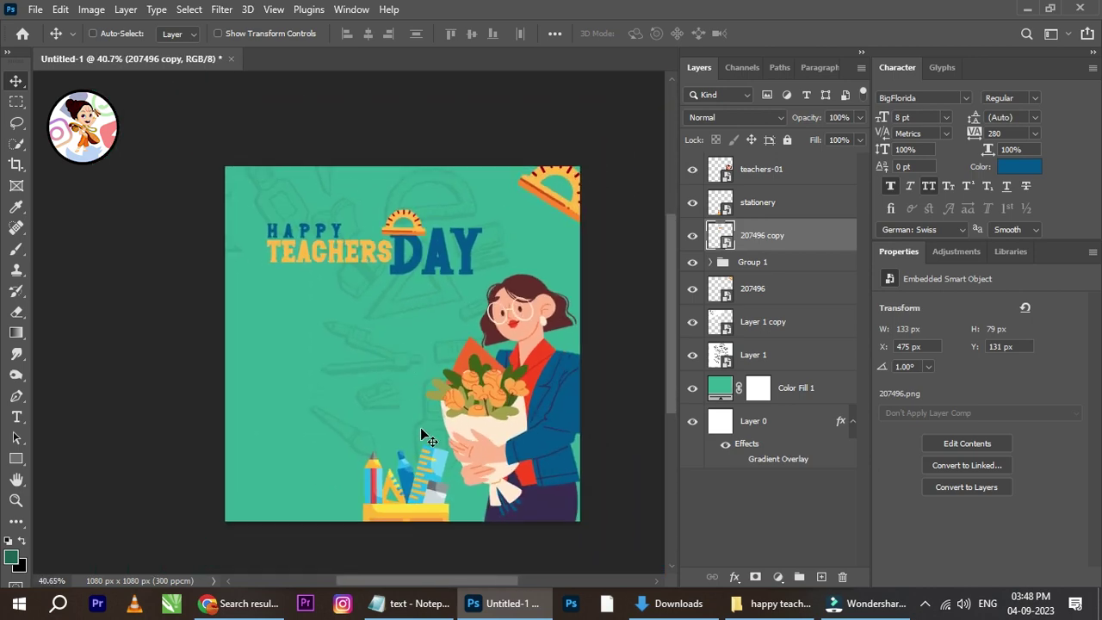
scroll(420, 427, "up", 1)
left_click_drag(444, 424, 408, 413)
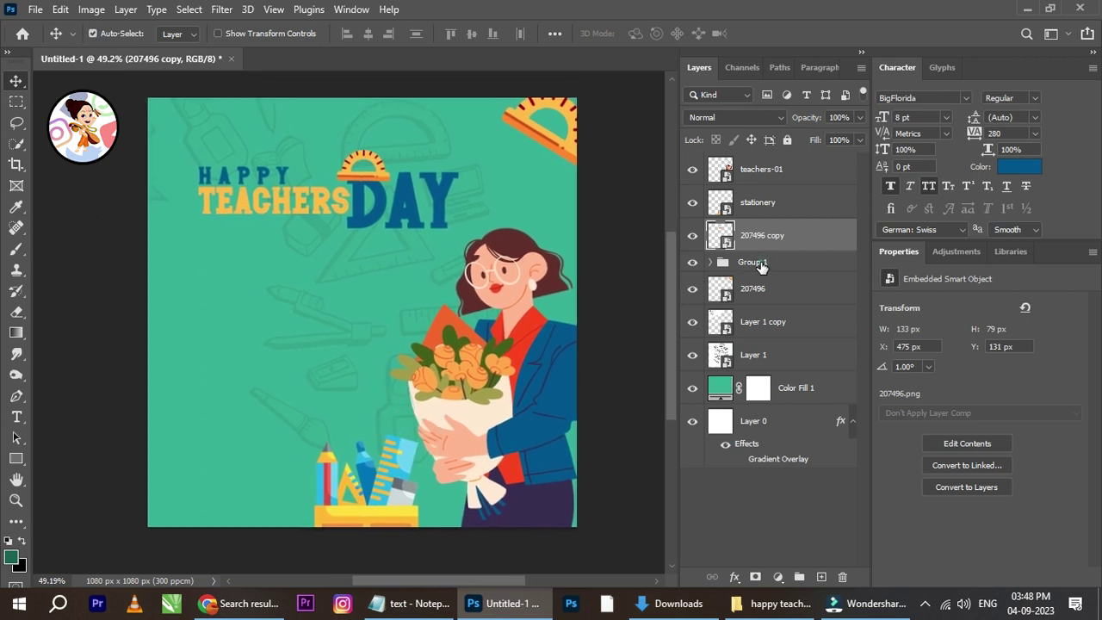
left_click(762, 263, "shift")
key("ctrl+g")
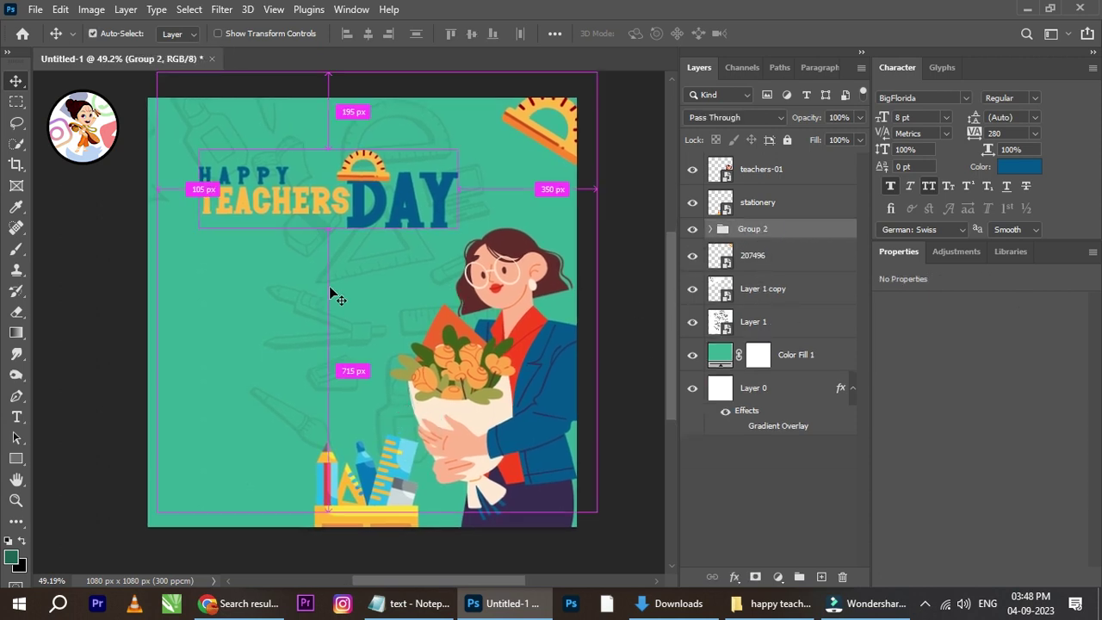
- Move the combined headline and protractor group slightly down and right, centred at about X 460 px, Y 267 px
key("ctrl+t")
scroll(355, 231, "up", 2)
left_click_drag(381, 189, 385, 201)
scroll(385, 204, "down", 3)
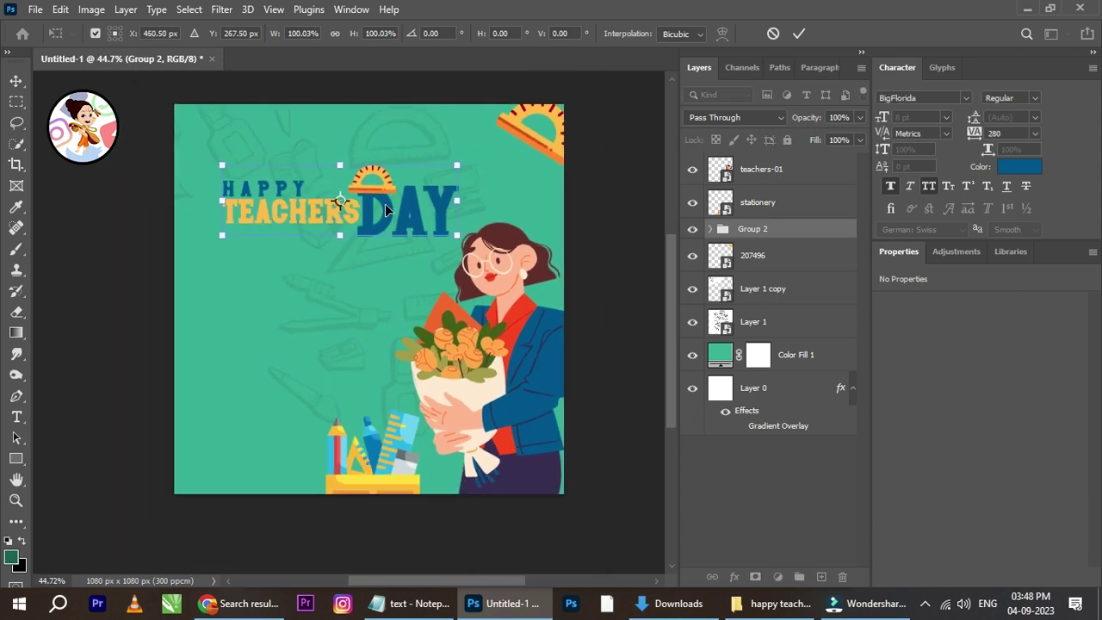
scroll(385, 203, "up", 2)
left_click(799, 34)
scroll(455, 197, "down", 3)
scroll(375, 263, "up", 3)
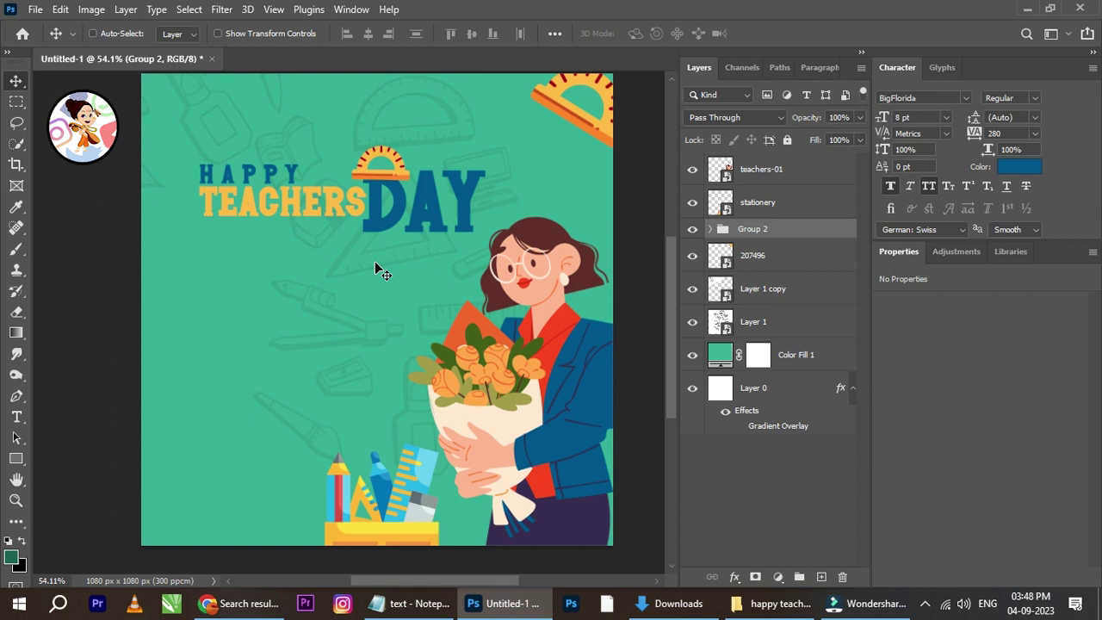
- Insert an apostrophe in the yellow headline word so it reads "TEACHER'S"
left_click(17, 416)
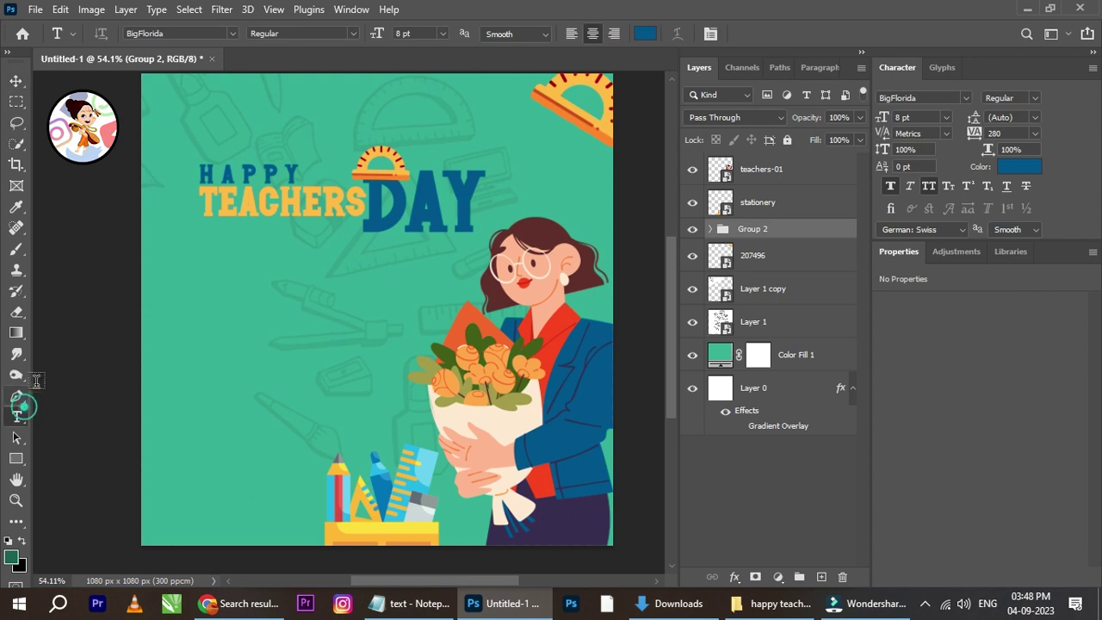
left_click(353, 197)
type("'")
left_click(18, 80)
scroll(341, 183, "up", 4)
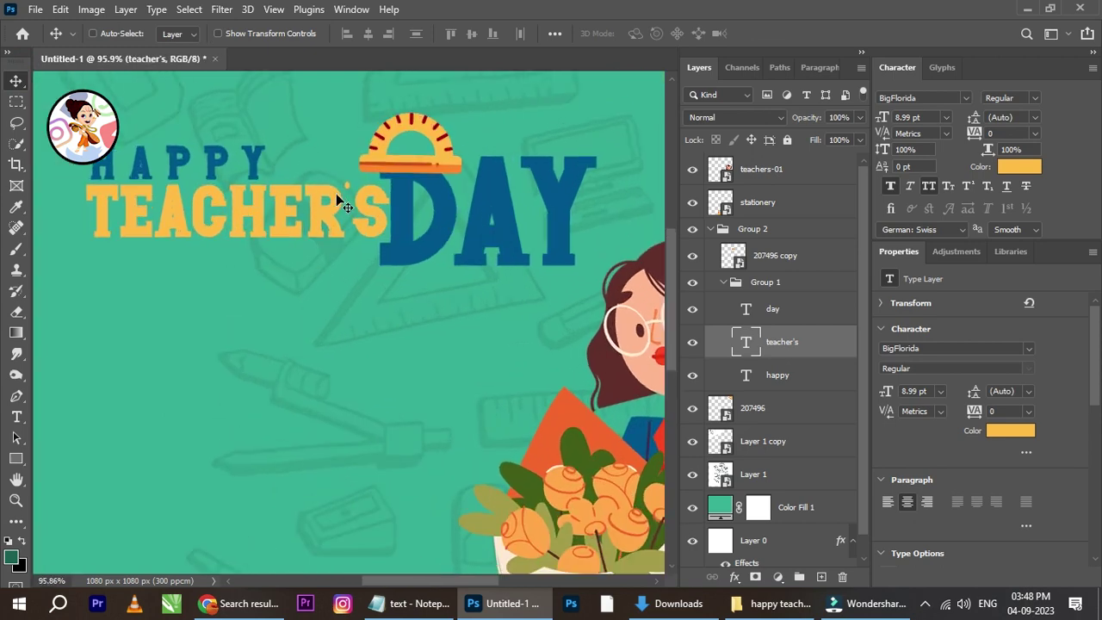
- Nudge the "HAPPY" text left so its edge lines up with the start of "TEACHER'S"
right_click(175, 170)
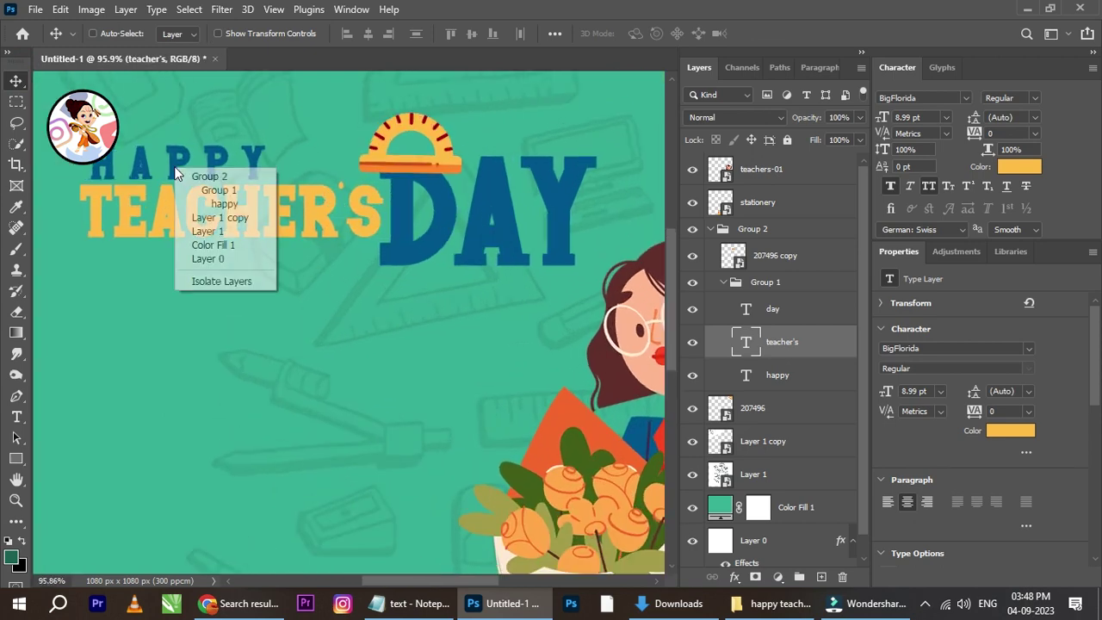
left_click(224, 203)
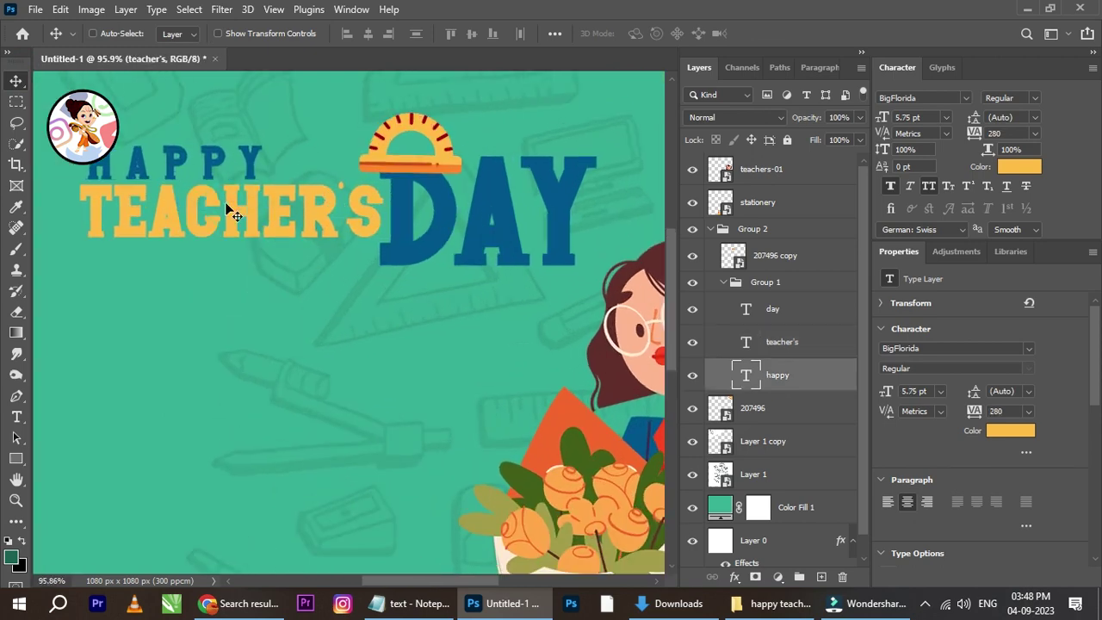
scroll(257, 206, "down", 1)
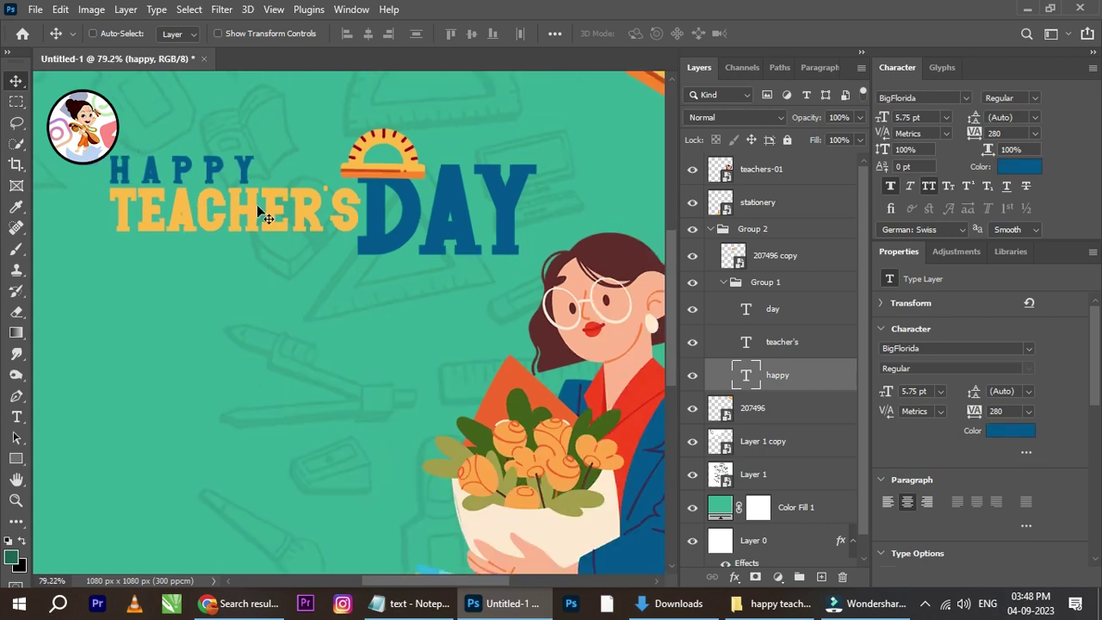
scroll(257, 207, "down", 3)
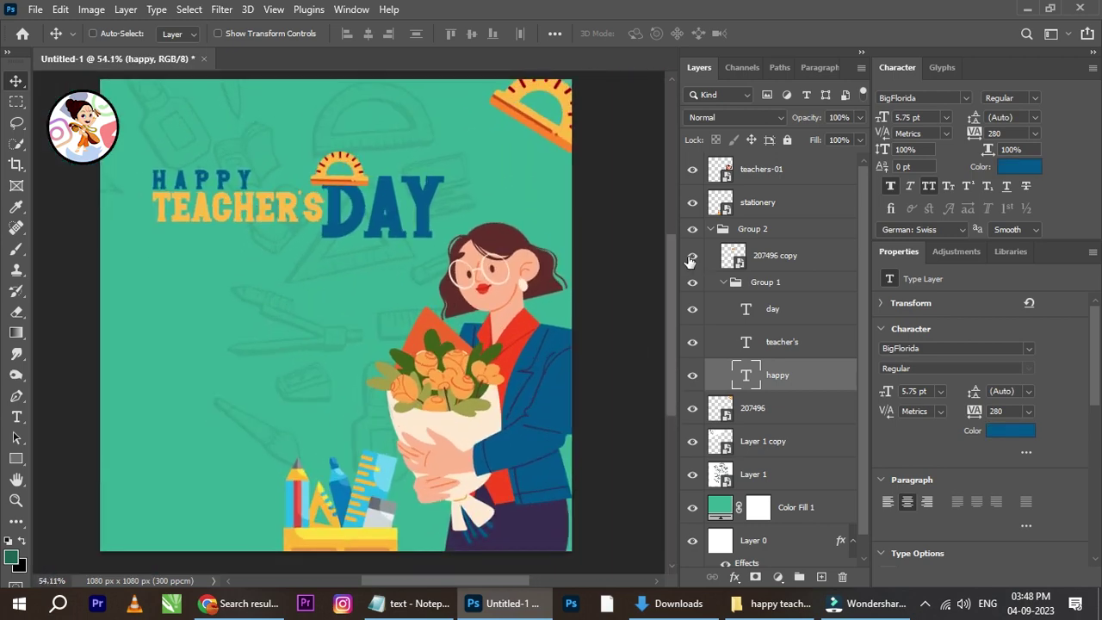
- Collapse the combined headline and protractor group and nudge the whole group slightly up
left_click(709, 232)
scroll(393, 250, "down", 2)
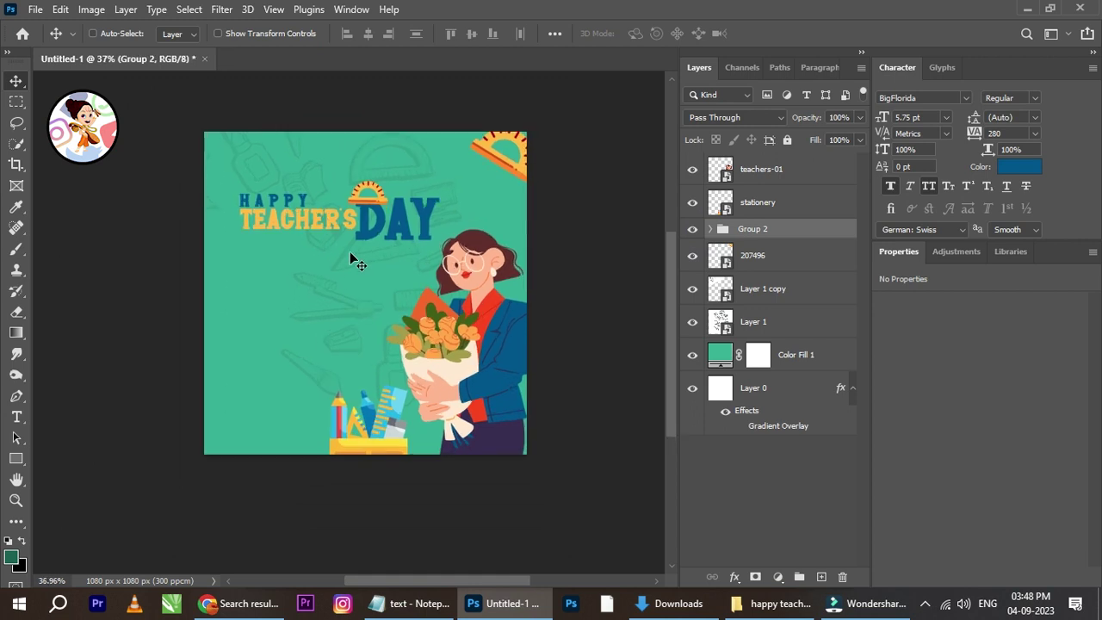
scroll(350, 258, "up", 1)
scroll(357, 308, "down", 1)
scroll(358, 345, "up", 1)
left_click_drag(358, 344, 388, 355)
left_click_drag(446, 334, 437, 337)
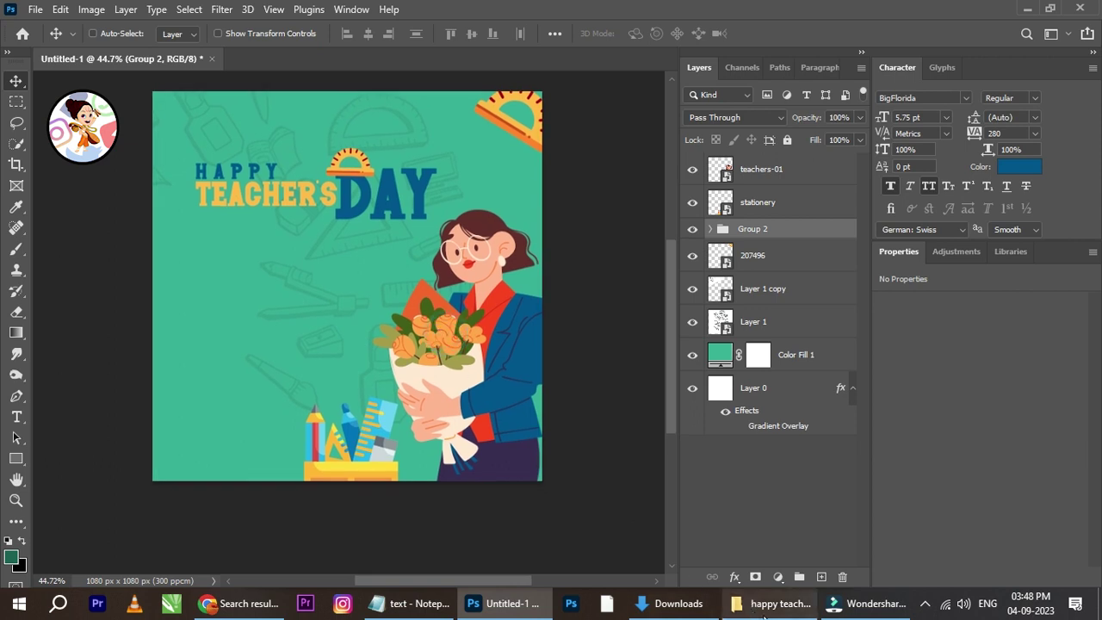
- Copy the line "Thanks for making learning fun." from Notepad and paste it in Photoshop as a new text layer below the headline
left_click(415, 603)
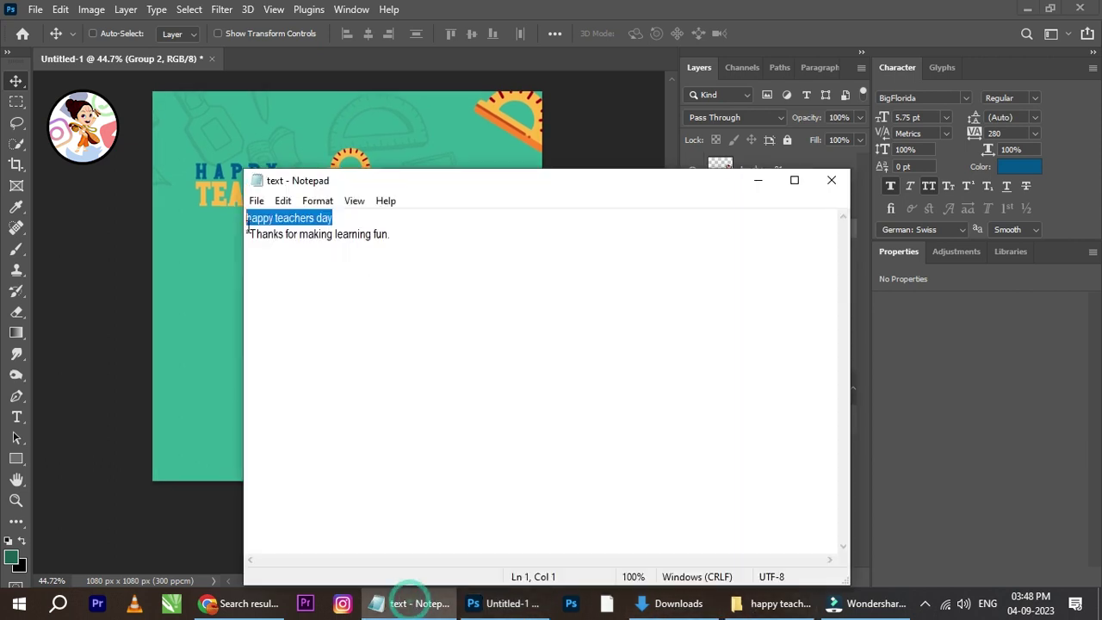
left_click_drag(414, 233, 247, 238)
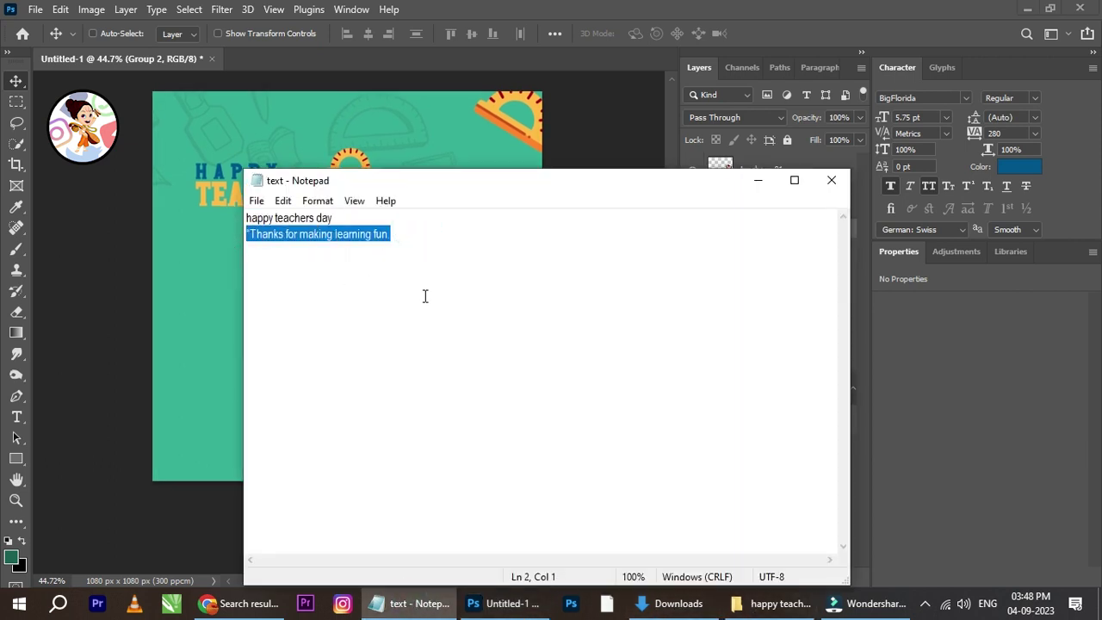
left_click(506, 603)
scroll(263, 295, "up", 1)
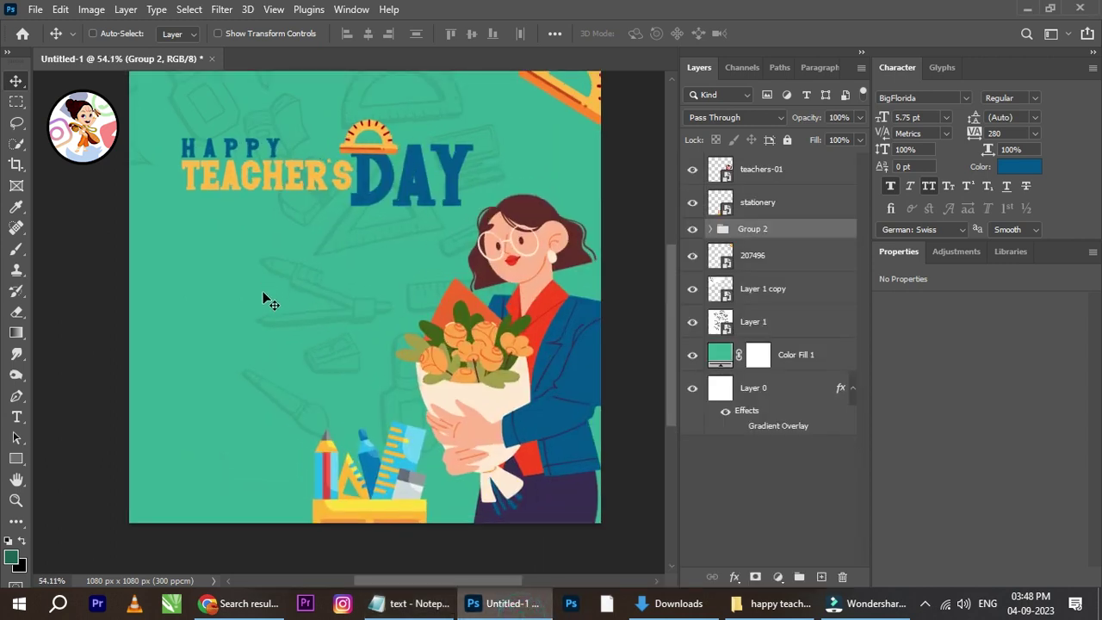
left_click(16, 417)
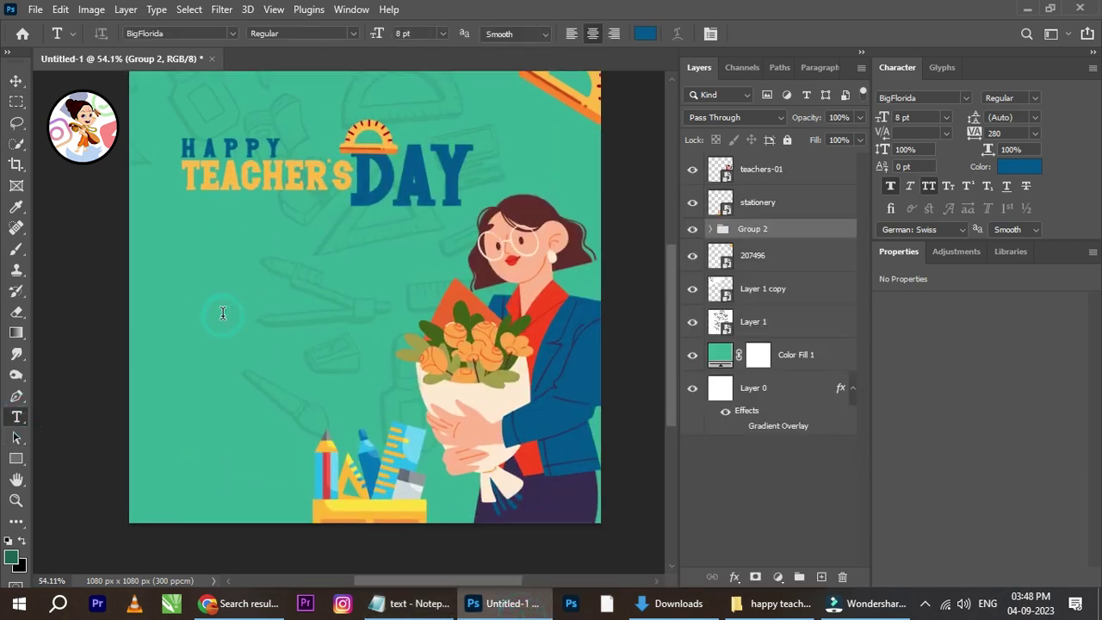
left_click(222, 313)
key("ctrl+v")
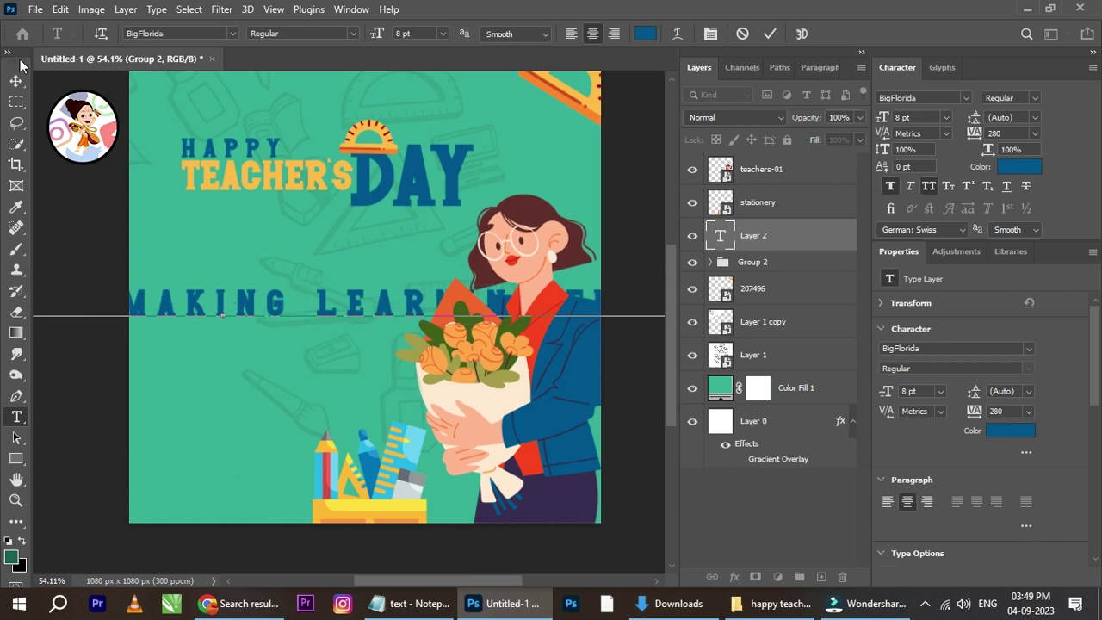
left_click(16, 80)
- Set the quote text's kerning to Metrics and its tracking to 0
left_click(947, 132)
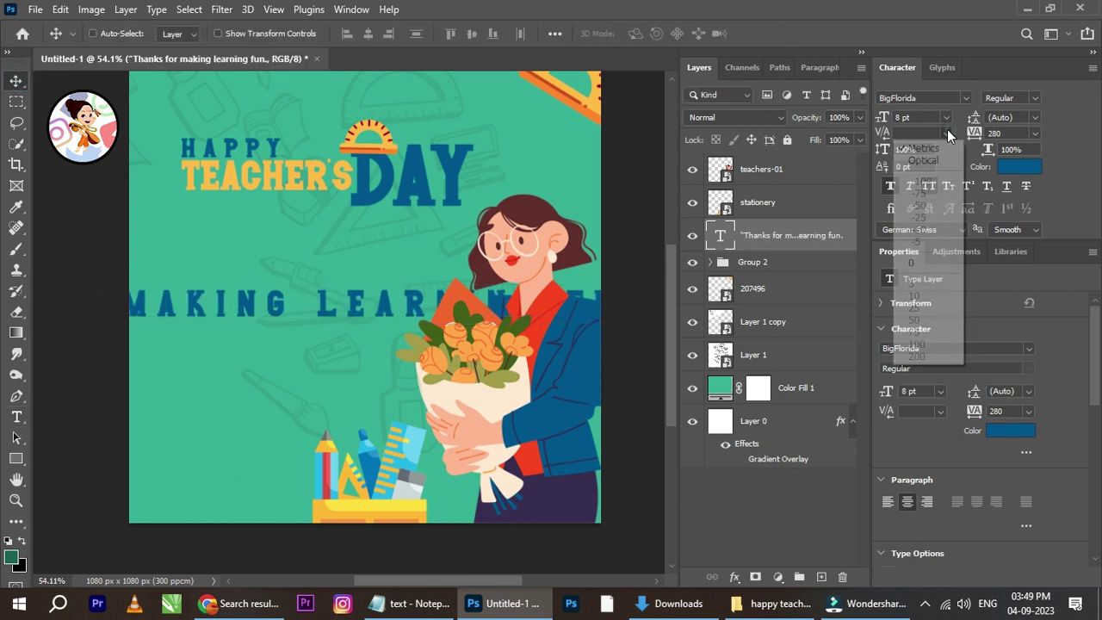
left_click(925, 149)
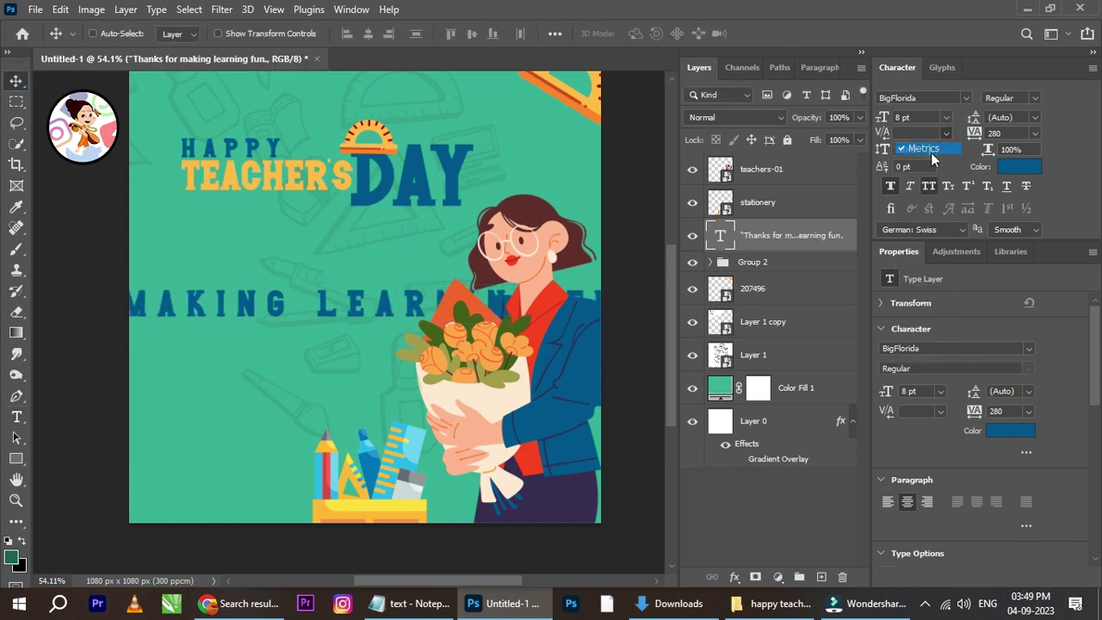
left_click(1034, 133)
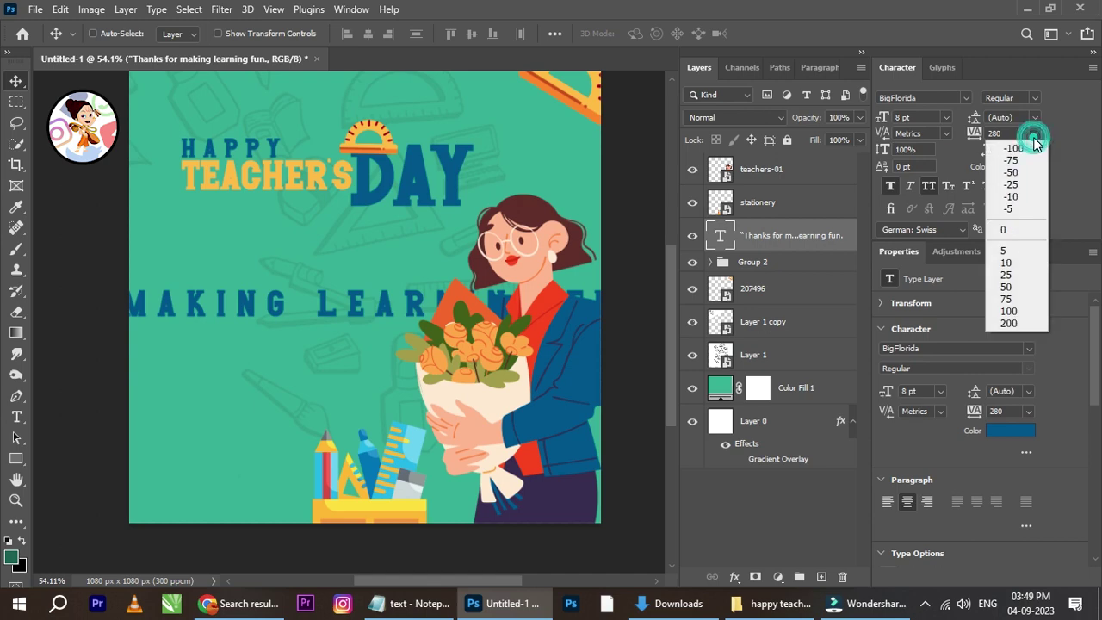
left_click(1006, 227)
- Change the quote's font to MADE Avenue PERSONAL USE Regular and turn off All Caps
left_click(924, 97)
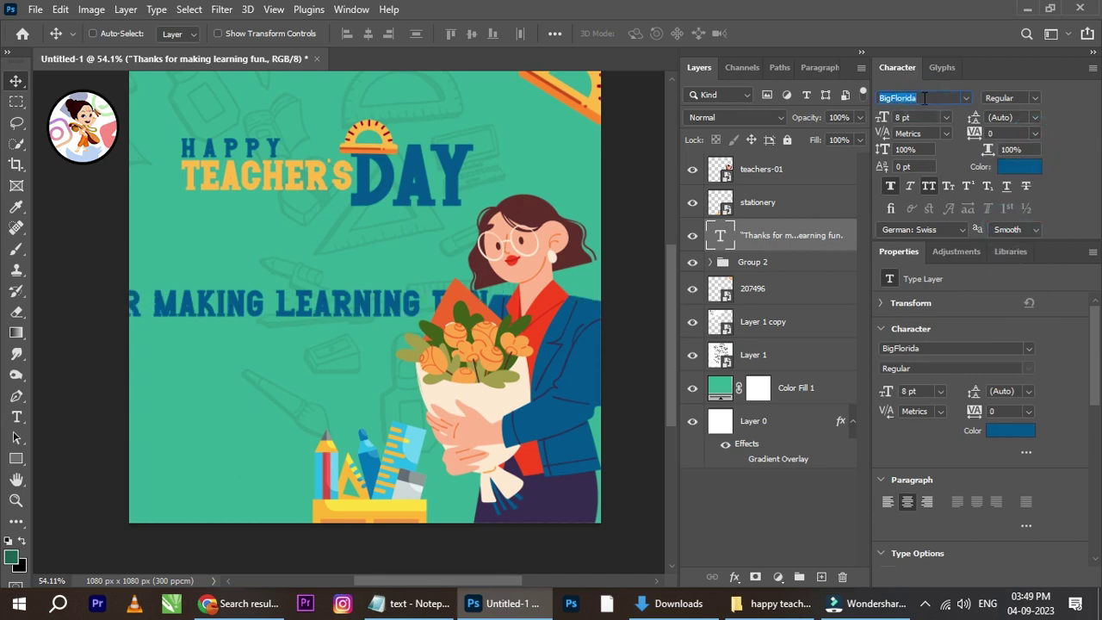
type("mad")
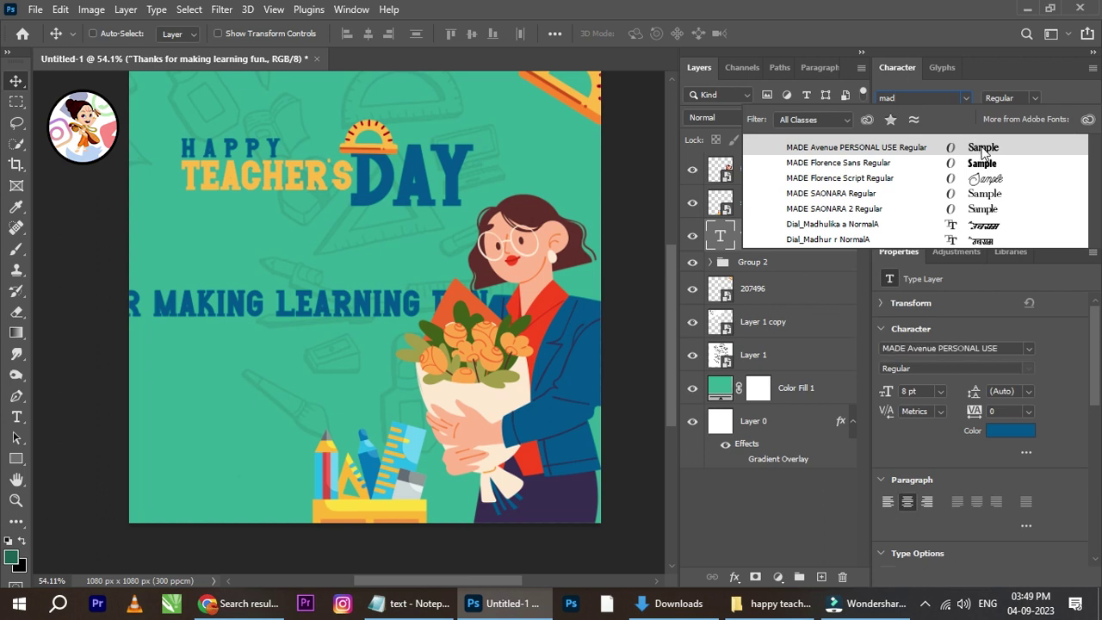
left_click(584, 198)
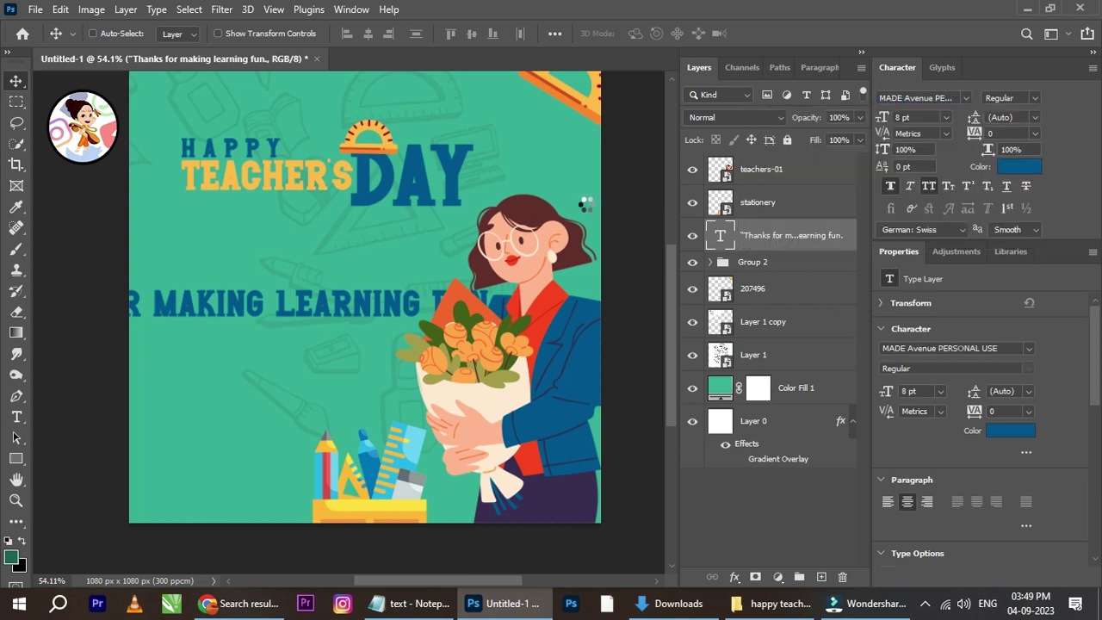
left_click(933, 187)
scroll(313, 314, "down", 1)
scroll(313, 315, "up", 2)
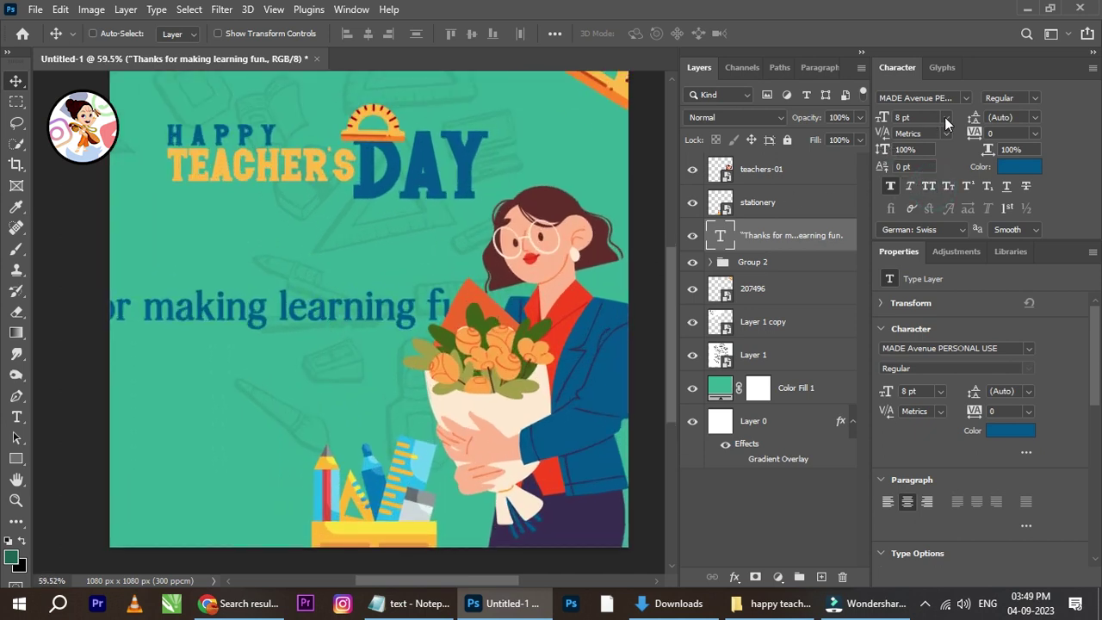
- Reduce the quote's font size to 3.5 pt and shift the text beside the bouquet, clear of the illustration
left_click(945, 118)
left_click(918, 148)
left_click(910, 115)
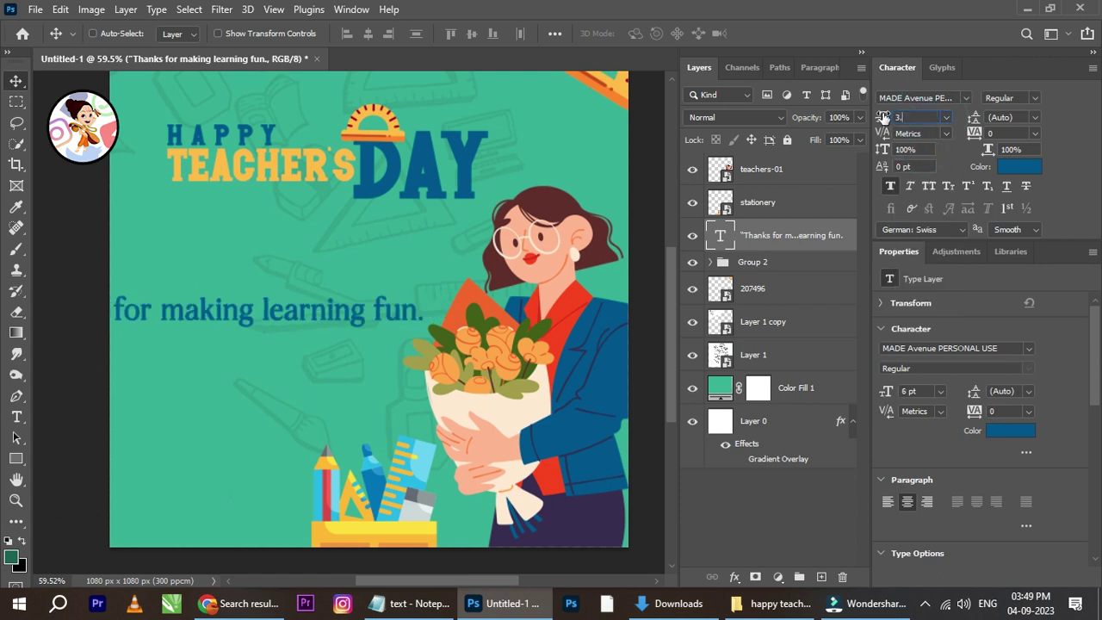
key("Return")
left_click_drag(295, 322, 298, 317)
scroll(362, 304, "down", 2)
scroll(361, 303, "up", 2)
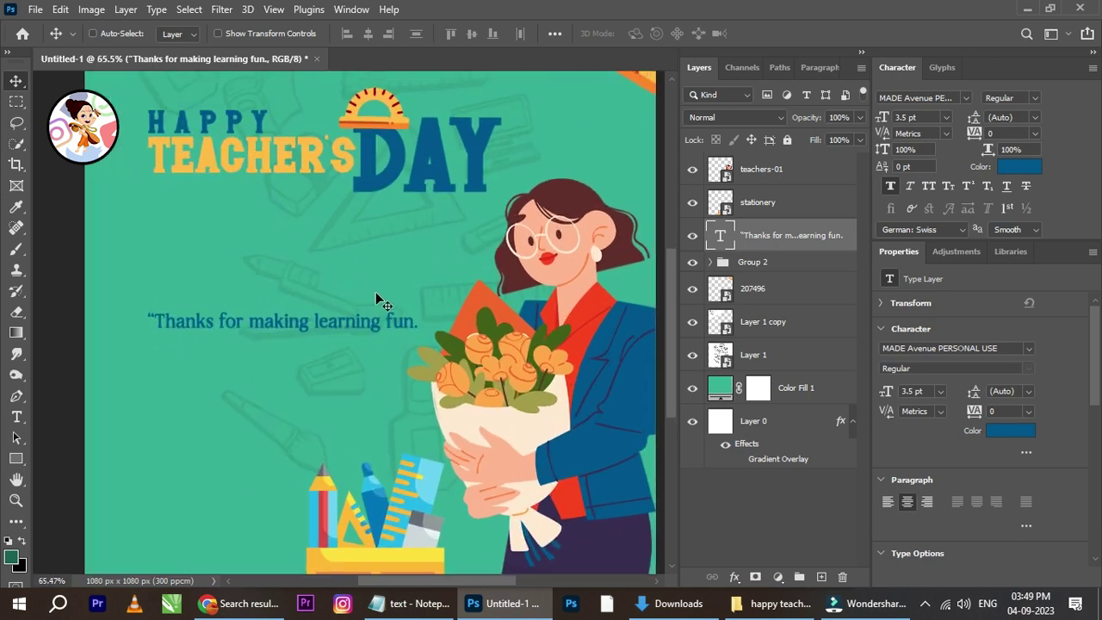
- Try a 5 pt font size on the quote and set it back to 3.5 pt
left_click(927, 118)
type("5")
key("Return")
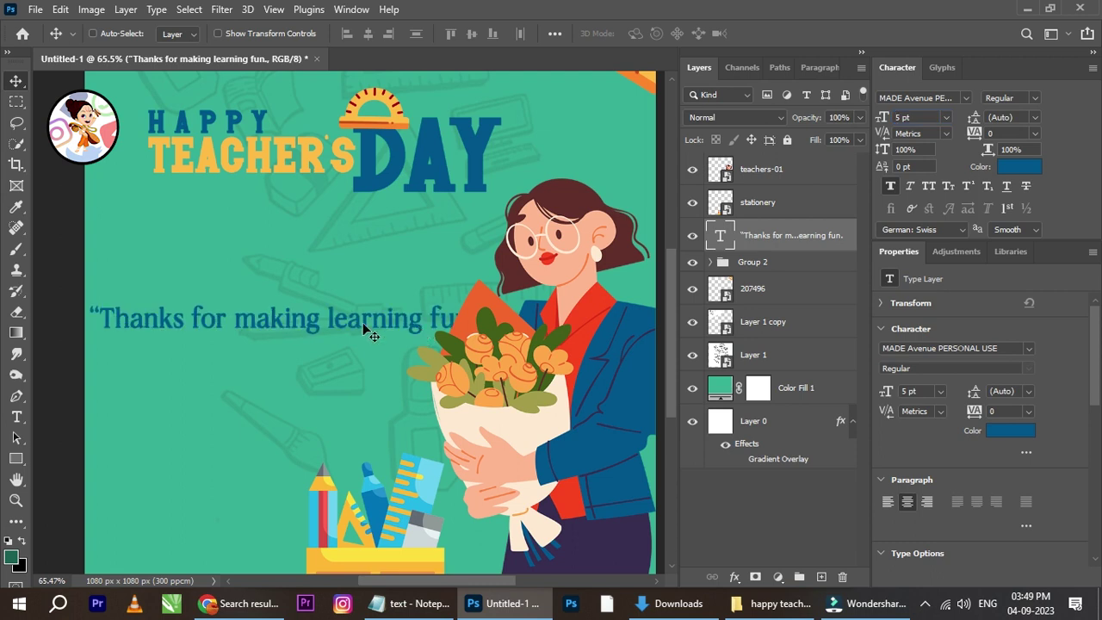
left_click(927, 118)
- Move the quote up so it sits directly beneath the Happy Teacher's Day headline
scroll(306, 340, "down", 2)
scroll(297, 346, "down", 1)
left_click_drag(315, 334, 320, 390)
left_click_drag(318, 345, 348, 272)
scroll(335, 287, "down", 1)
scroll(335, 280, "up", 2)
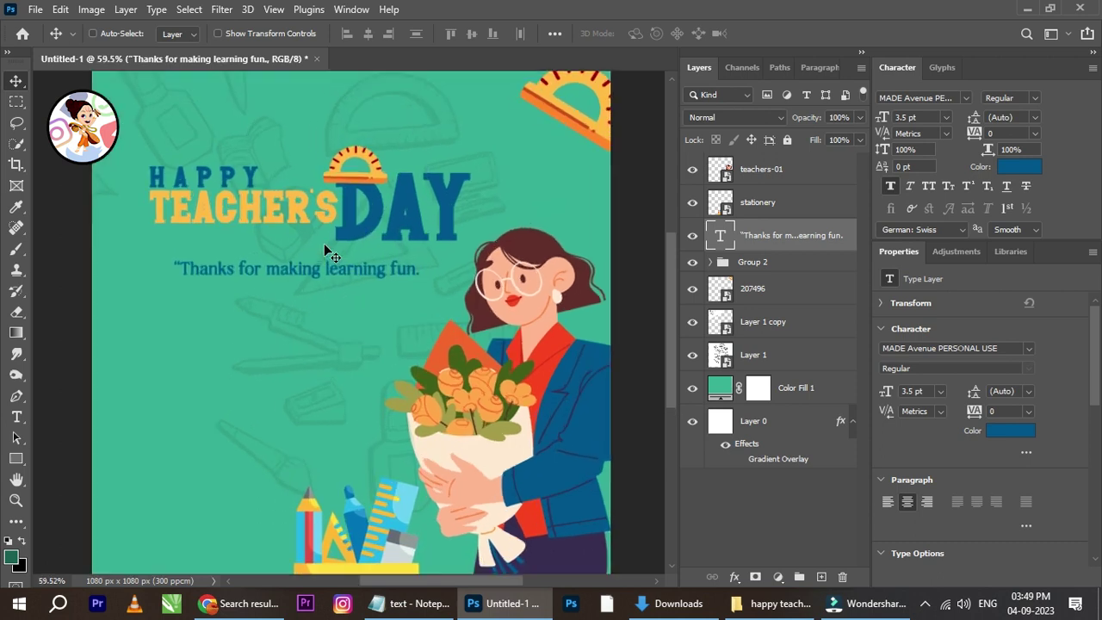
scroll(328, 284, "down", 2)
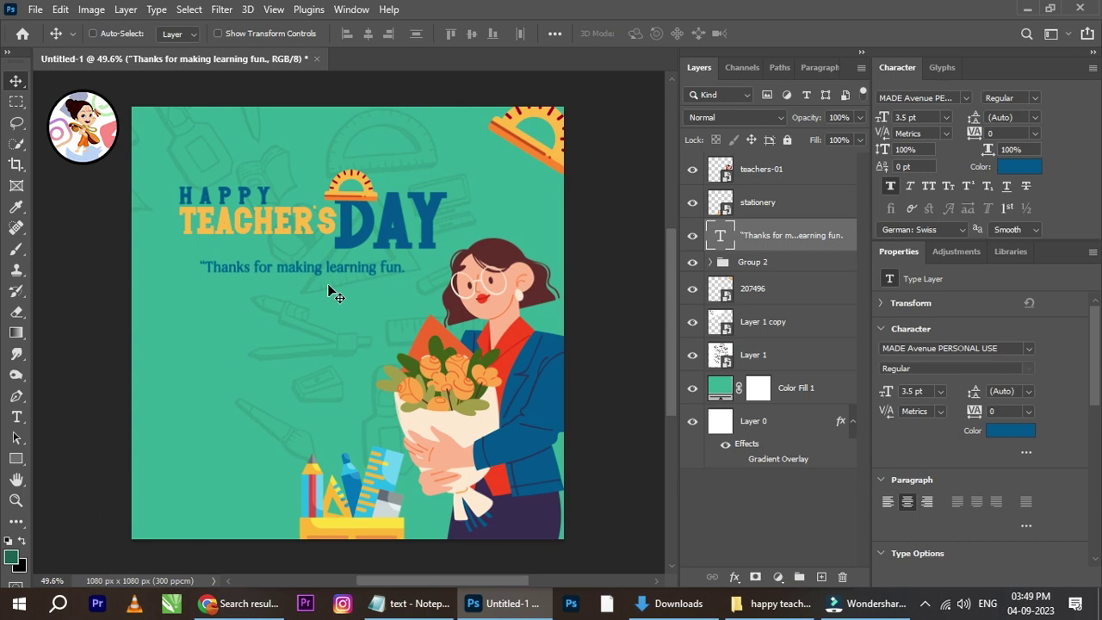
scroll(327, 292, "up", 1)
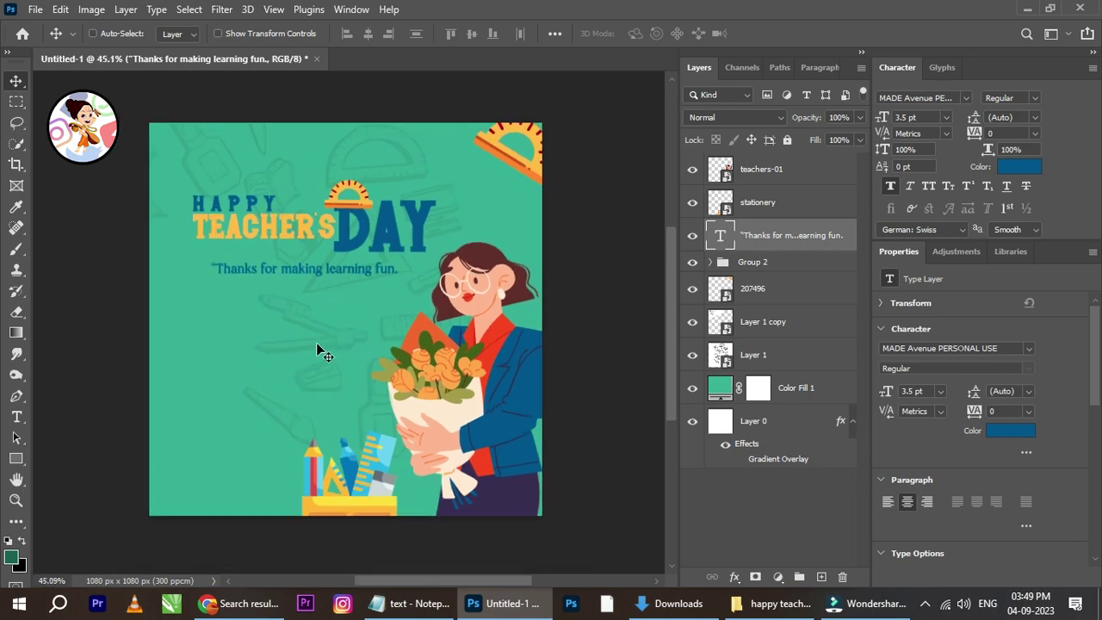
left_click_drag(315, 342, 318, 331)
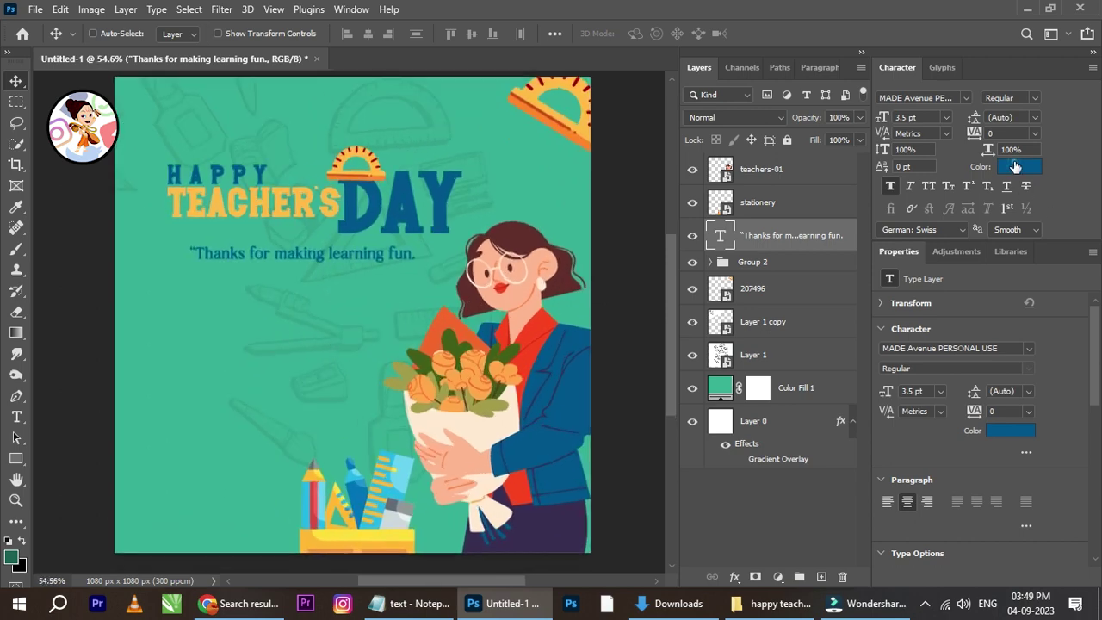
- Recolor the quote text with the cream color sampled from the bouquet's wrapping paper
left_click(1020, 166)
left_click_drag(757, 207, 612, 127)
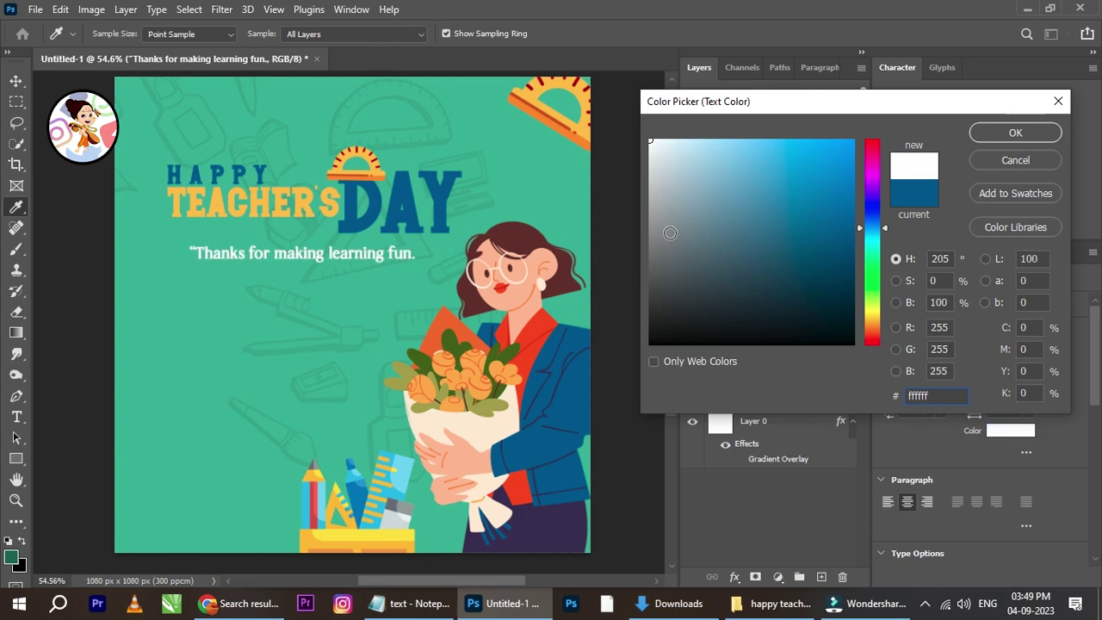
left_click(475, 425)
left_click(1016, 132)
key("v")
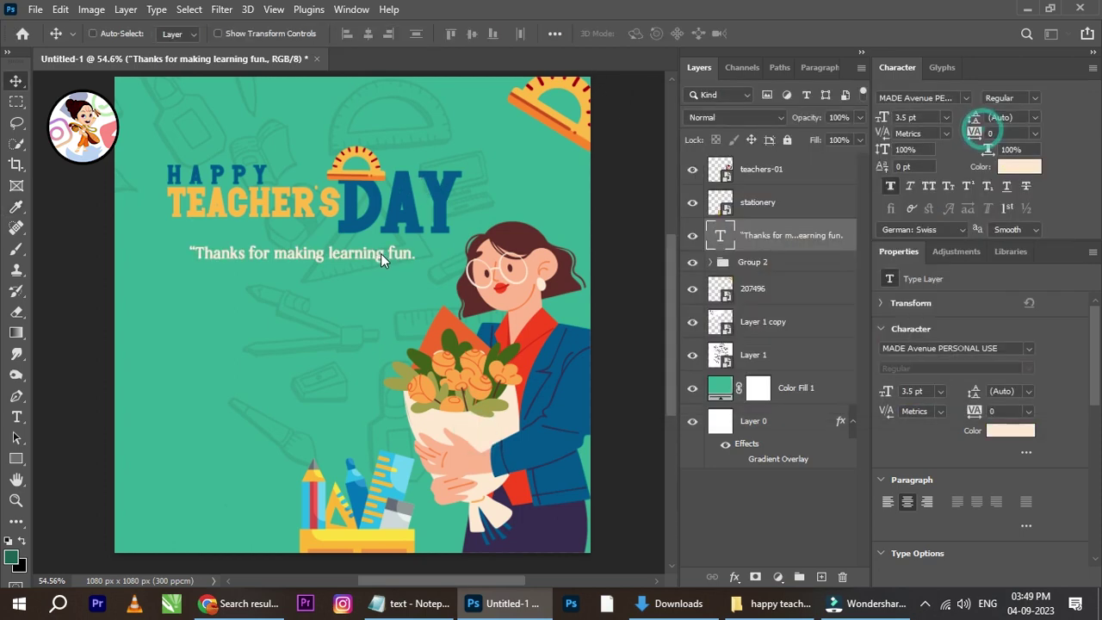
- Move the quote slightly up and right, closer to the underside of the headline
scroll(381, 261, "down", 2)
scroll(374, 253, "up", 1)
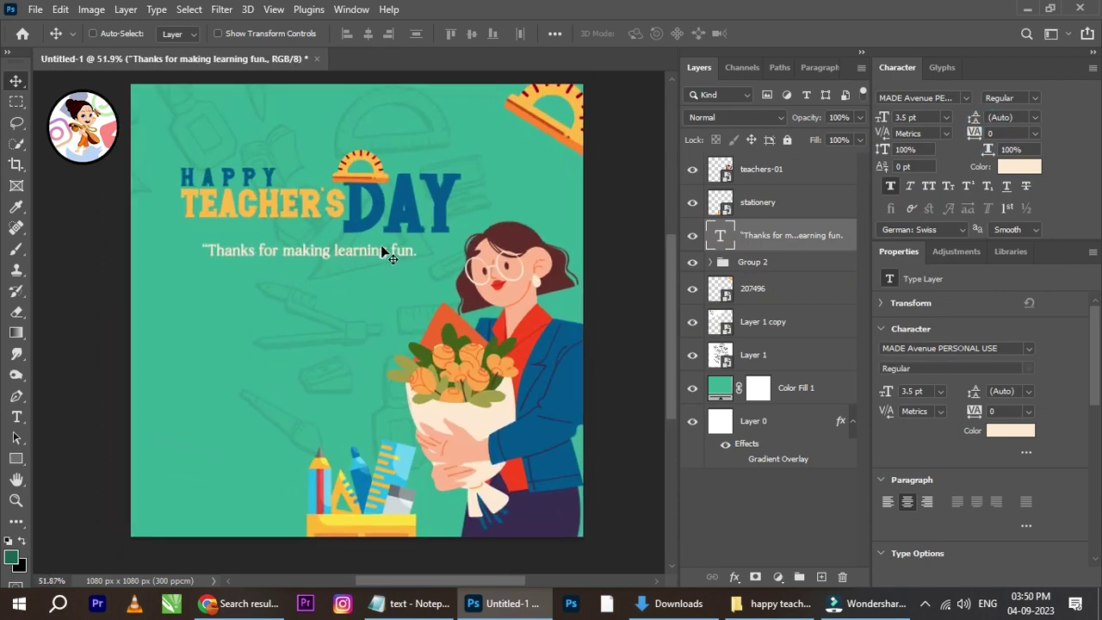
mouse_move(352, 255)
left_mouse_down()
mouse_move(307, 452)
mouse_move(327, 420)
mouse_move(339, 258)
mouse_move(355, 252)
left_mouse_up()
left_click_drag(415, 277, 386, 307)
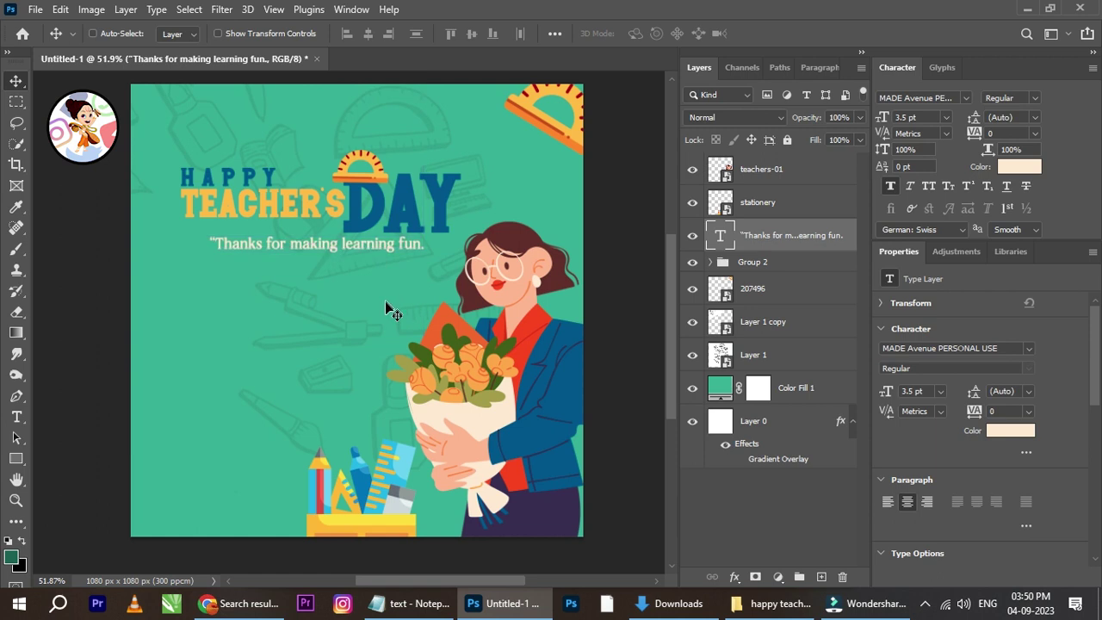
- Align the quote's horizontal center with the headline group and nudge the quote slightly down
left_click(782, 262, "ctrl")
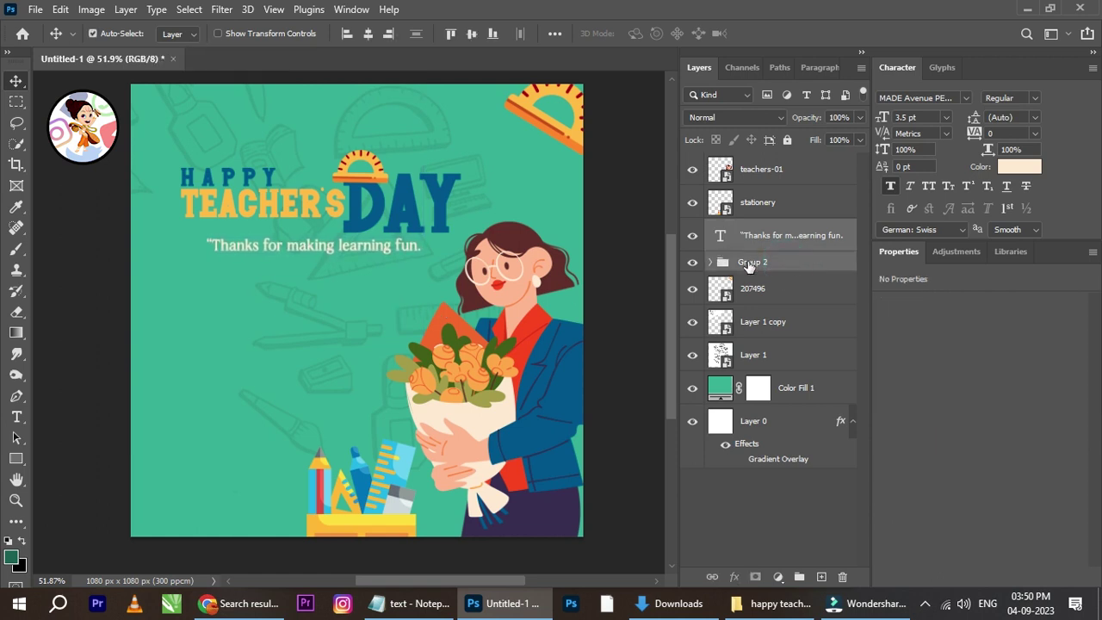
left_click(366, 35)
left_click(778, 239)
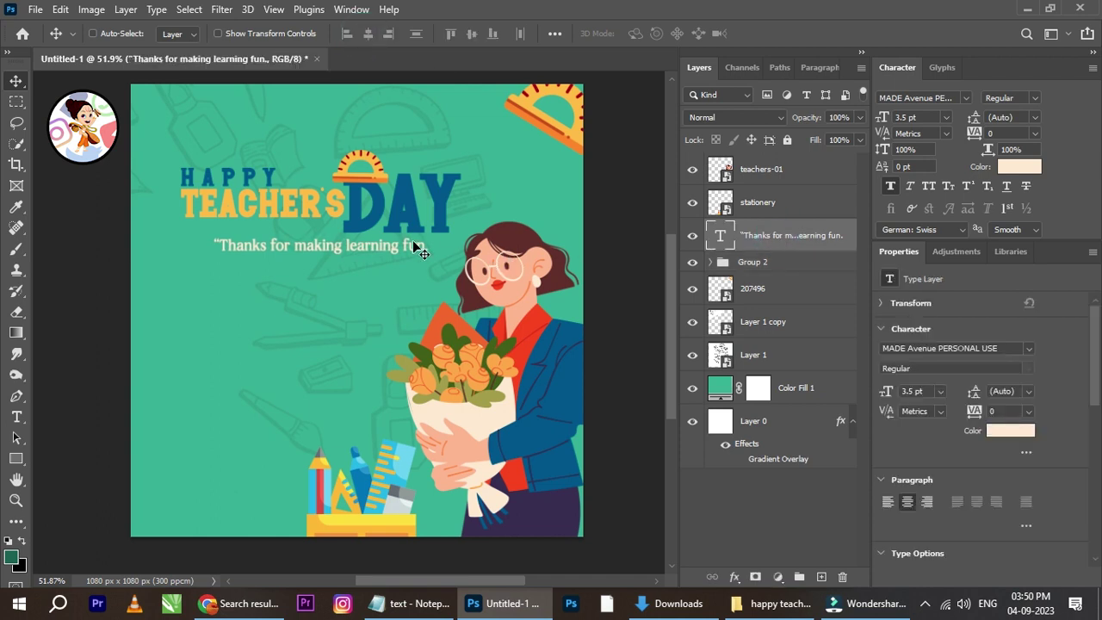
key("Down")
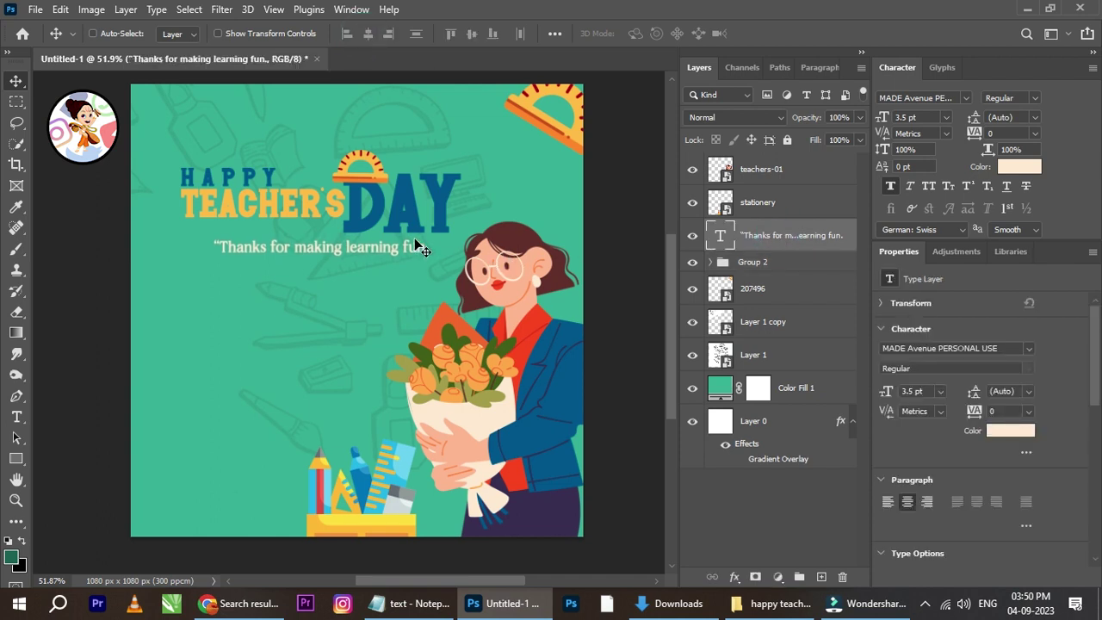
scroll(393, 266, "down", 1)
scroll(414, 370, "down", 1)
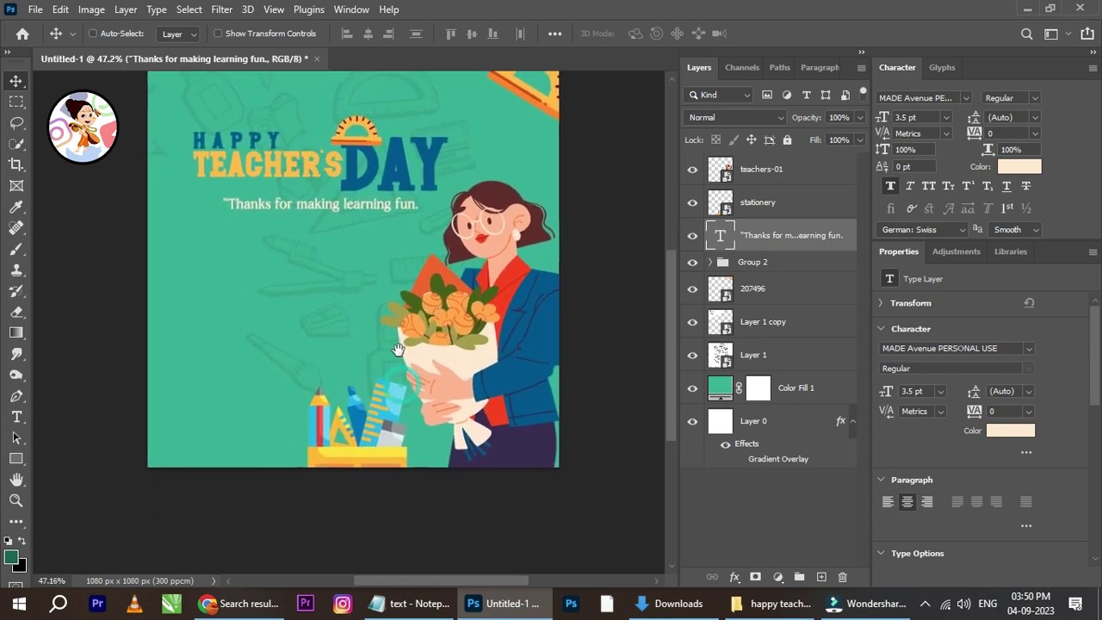
- Move the stationery box into the post's bottom-left corner, flush with the left and bottom edges
right_click(333, 428)
left_click(371, 437)
left_click_drag(373, 453, 214, 451)
scroll(350, 344, "down", 2)
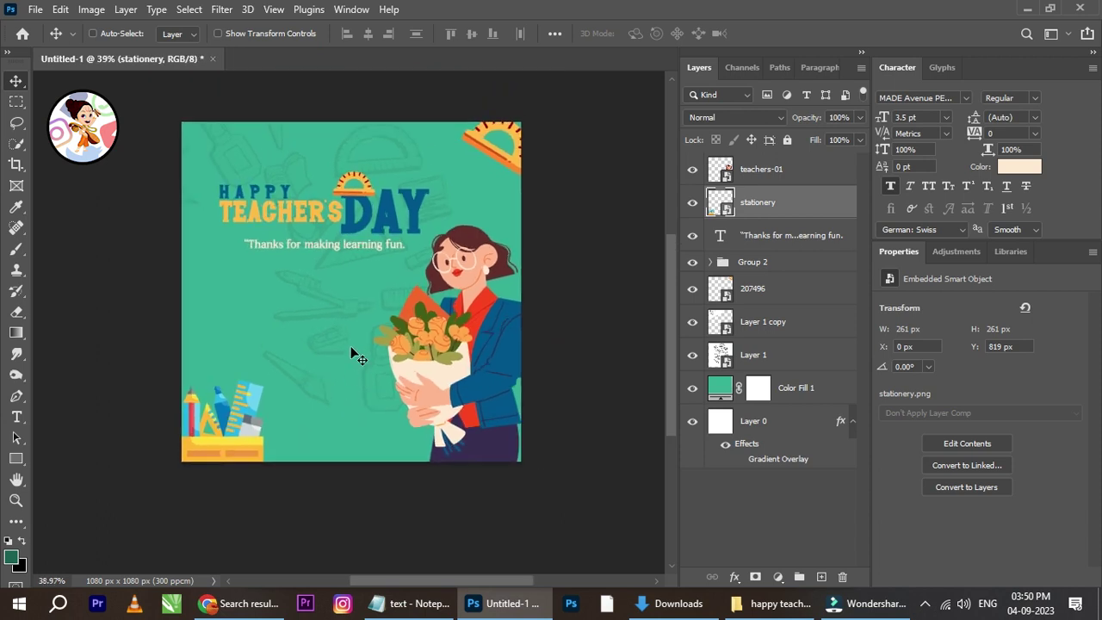
scroll(338, 333, "up", 1)
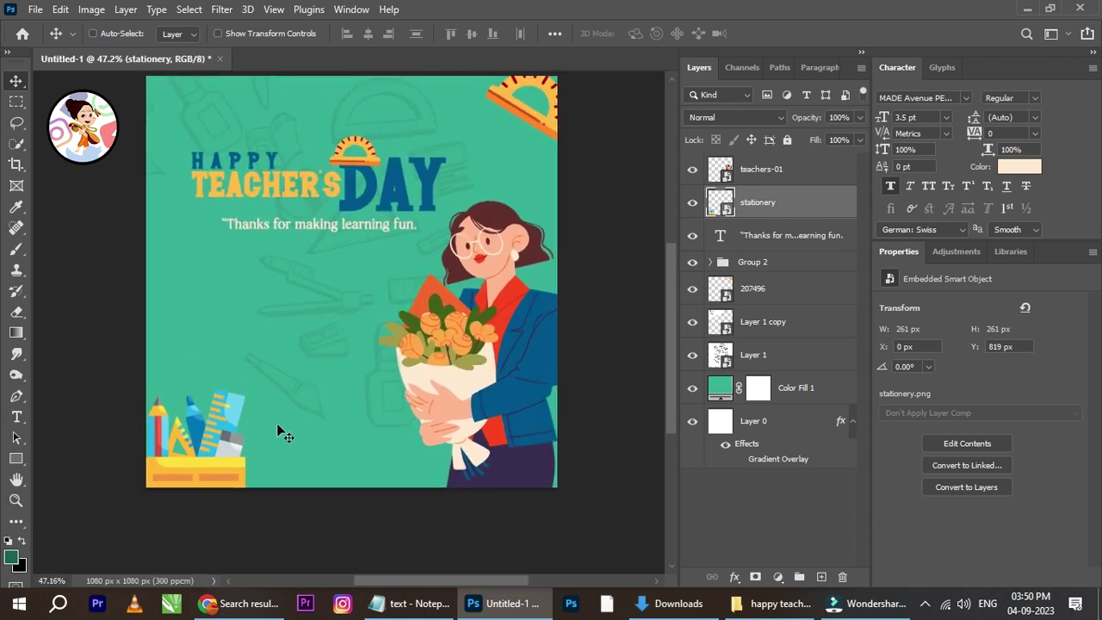
left_click_drag(220, 450, 229, 452)
scroll(318, 369, "down", 2)
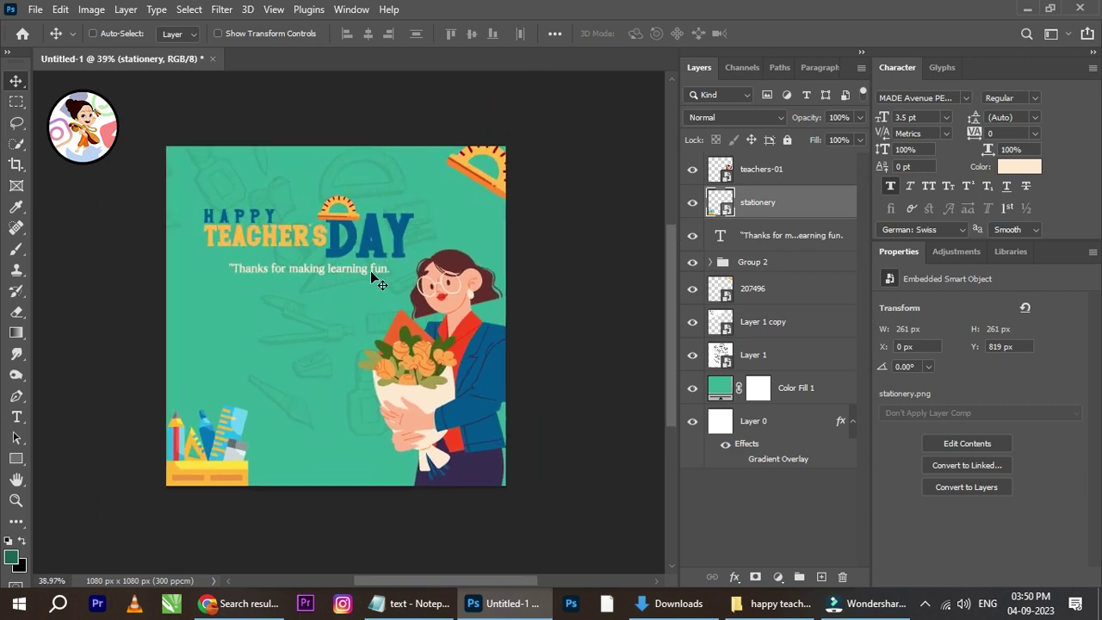
scroll(372, 263, "up", 2)
scroll(366, 276, "down", 2)
scroll(361, 278, "up", 2)
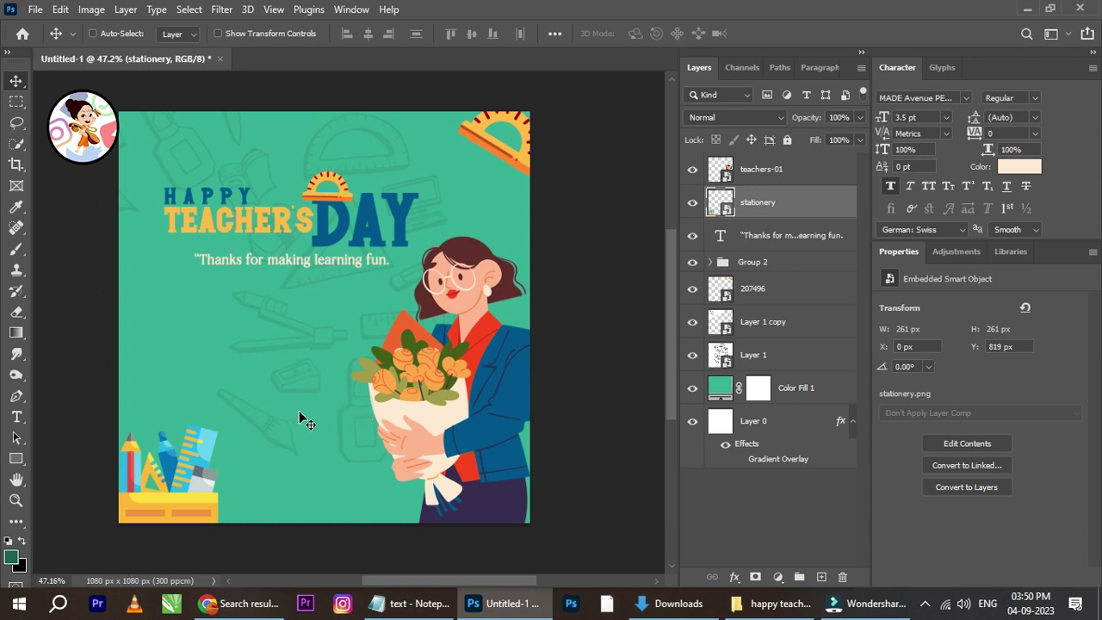
- Move the Happy Teacher's Day headline group slightly down and nudge the quote down beneath it
right_click(321, 196)
left_click(334, 198)
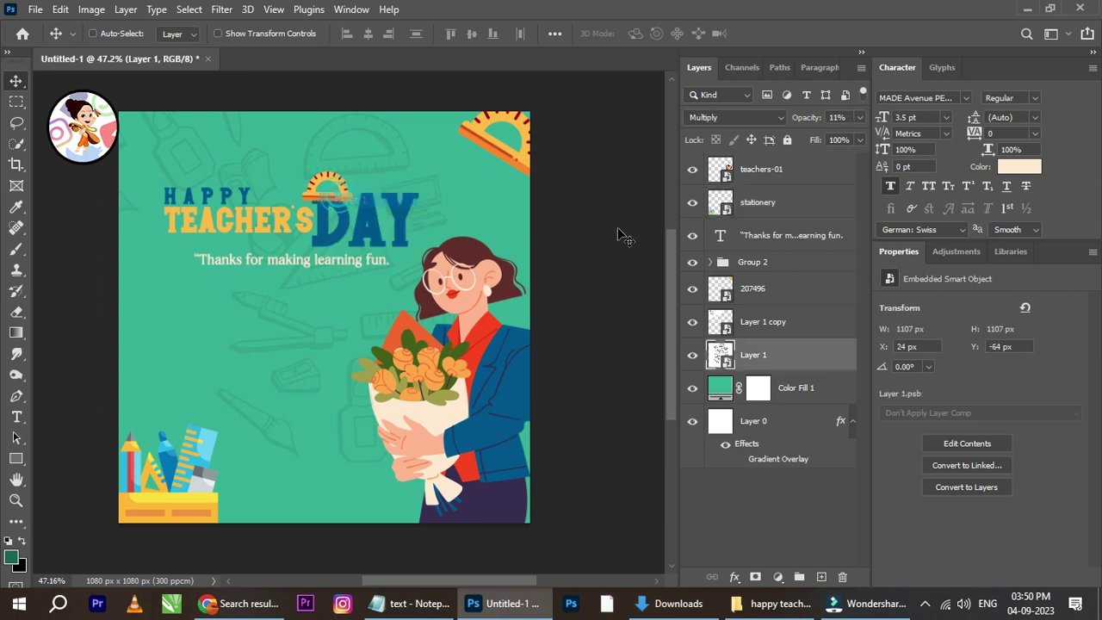
left_click(766, 262)
left_click_drag(431, 242, 428, 254)
key("Up")
key("Up")
key("Up")
key("Up")
key("Up")
key("Up")
key("Up")
key("Up")
key("Up")
key("Up")
key("Up")
key("Up")
key("Up")
key("Up")
key("Up")
key("Up")
key("Up")
key("Up")
key("Up")
right_click(325, 264)
left_click(345, 267)
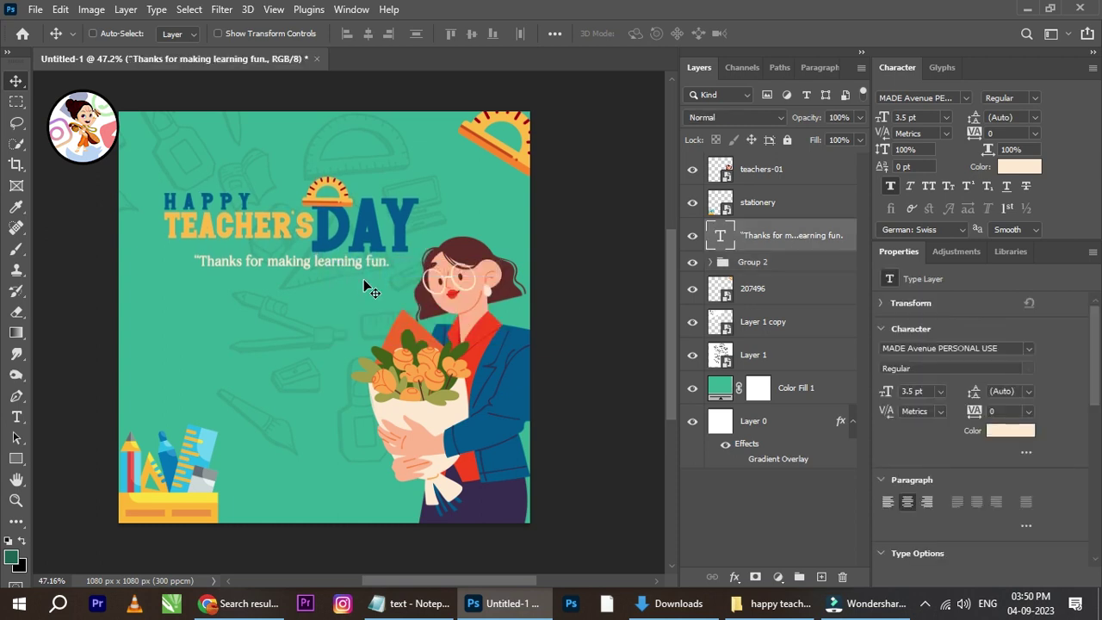
scroll(371, 288, "up", 1)
- Paste the copied stationery doodle image as a smart object above the quote and set its blend mode to Darken
key("ctrl+v")
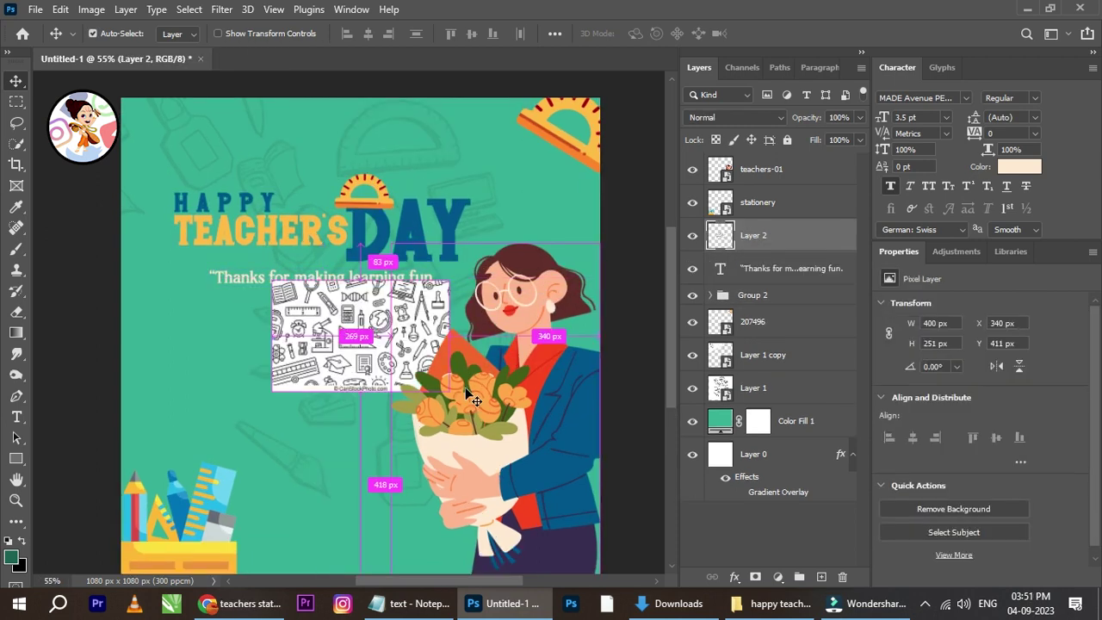
right_click(766, 234)
left_click(818, 246)
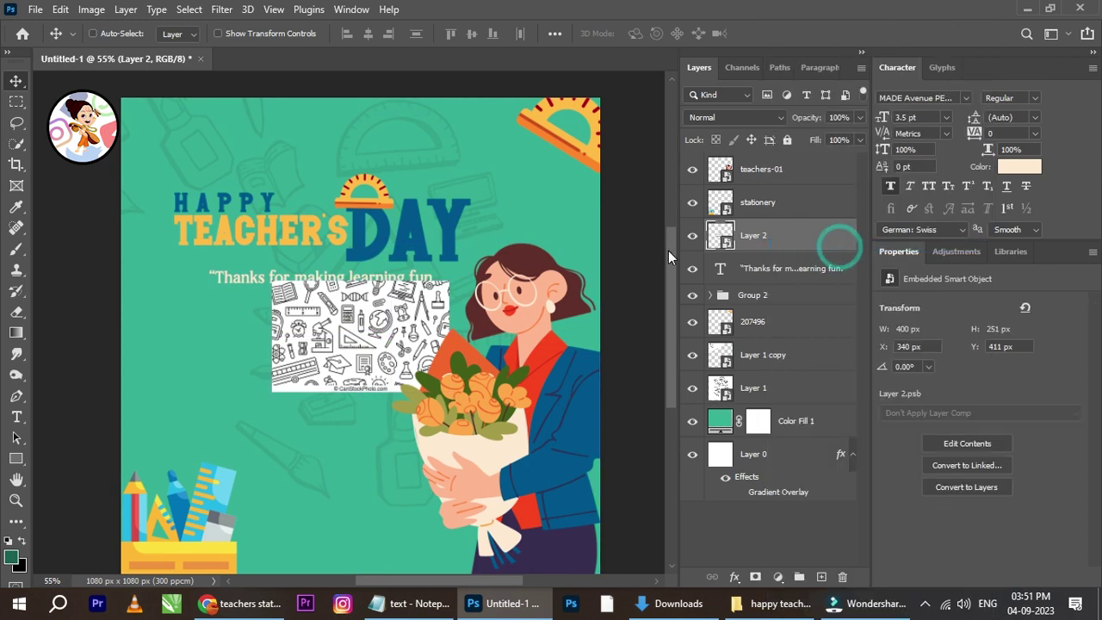
left_click(730, 118)
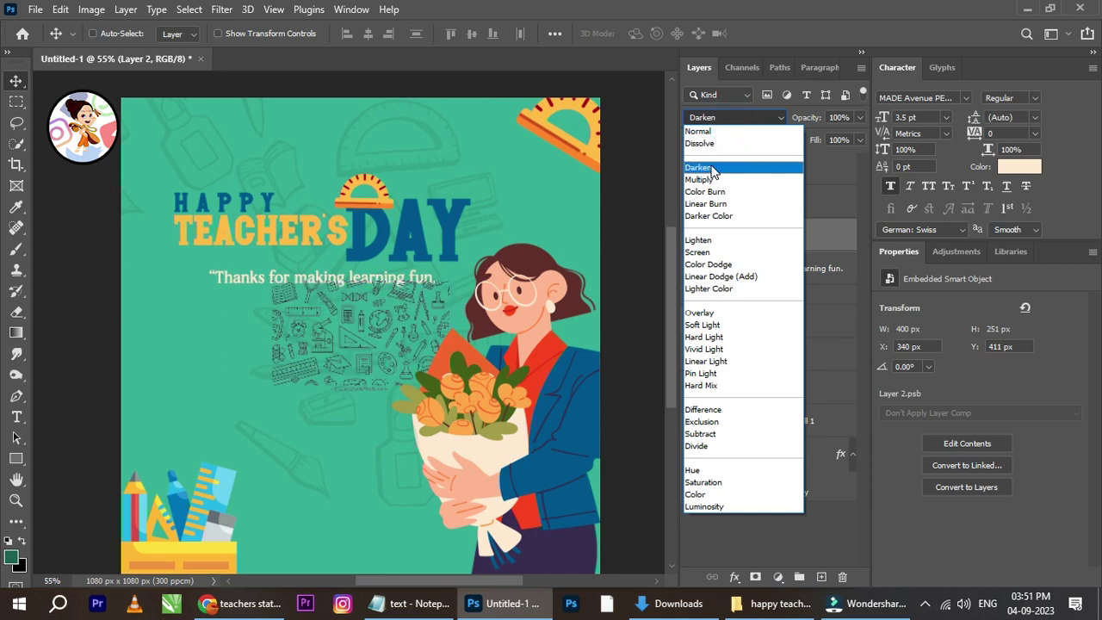
left_click(712, 168)
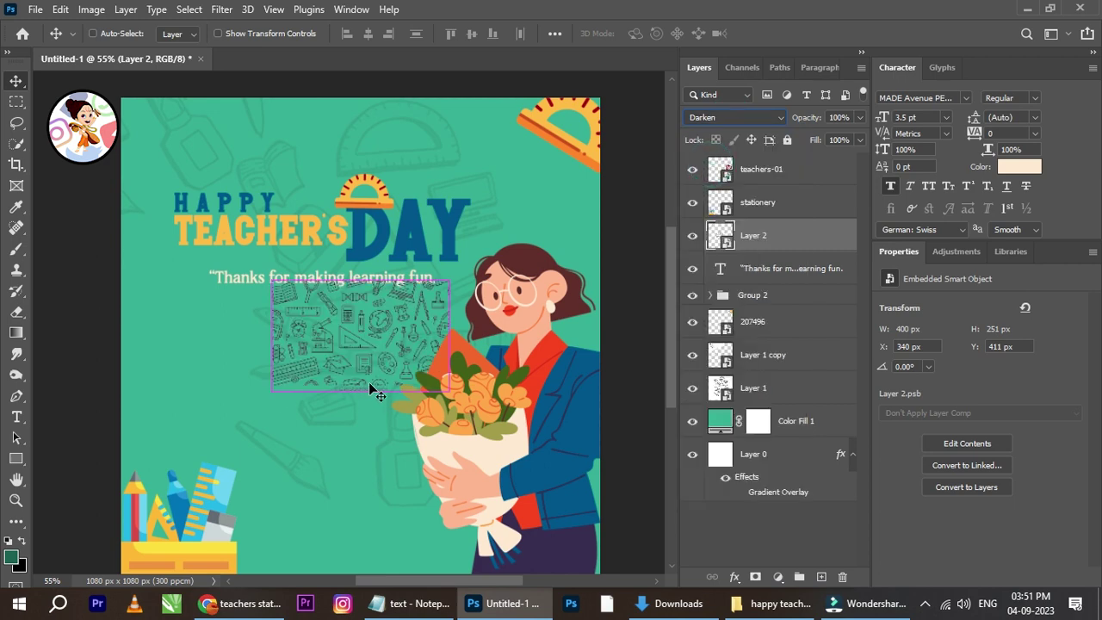
- Enlarge the doodle image to about 191% and place it over the left side of the post beneath the quote
key("ctrl+t")
left_click_drag(449, 280, 552, 176)
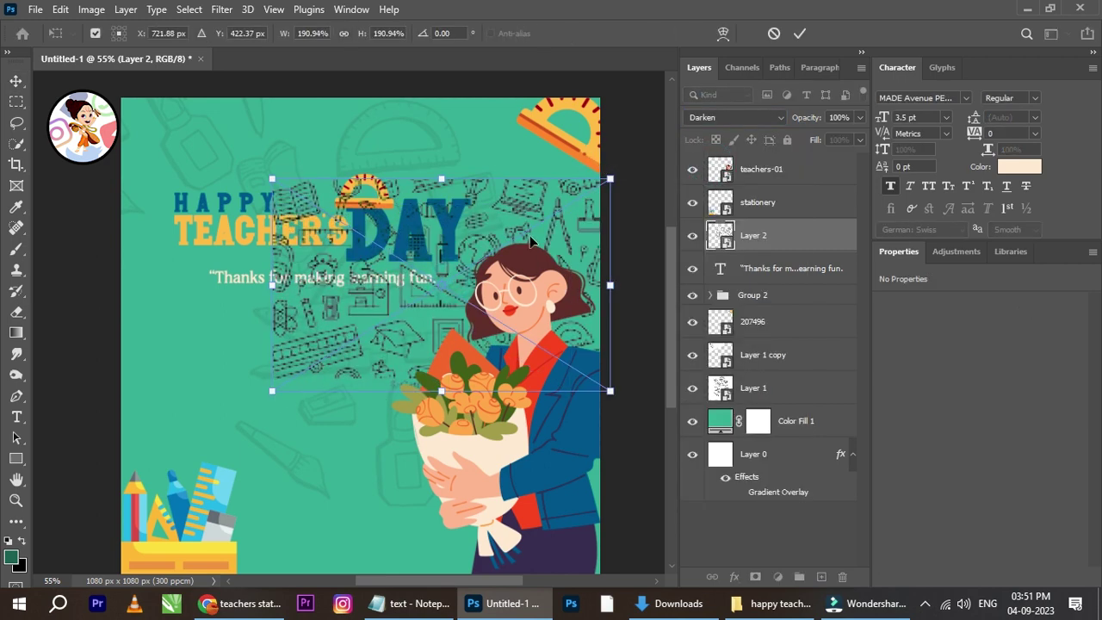
left_click_drag(529, 236, 271, 335)
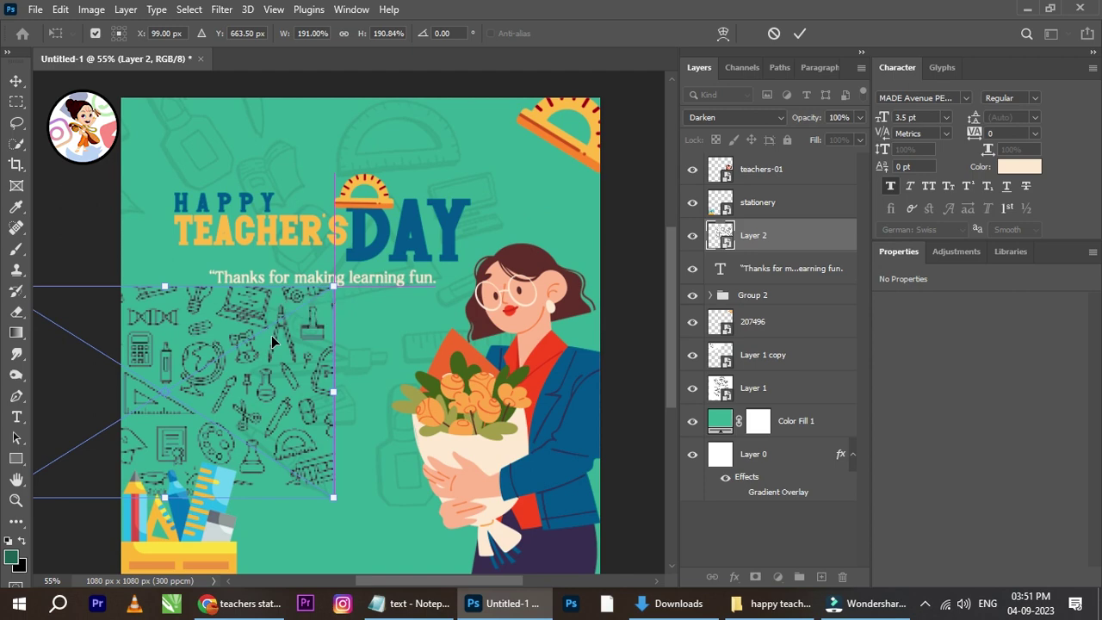
left_click(798, 33)
- Change the doodle image's blend mode to Multiply and check its line art on the green background
scroll(192, 394, "up", 3)
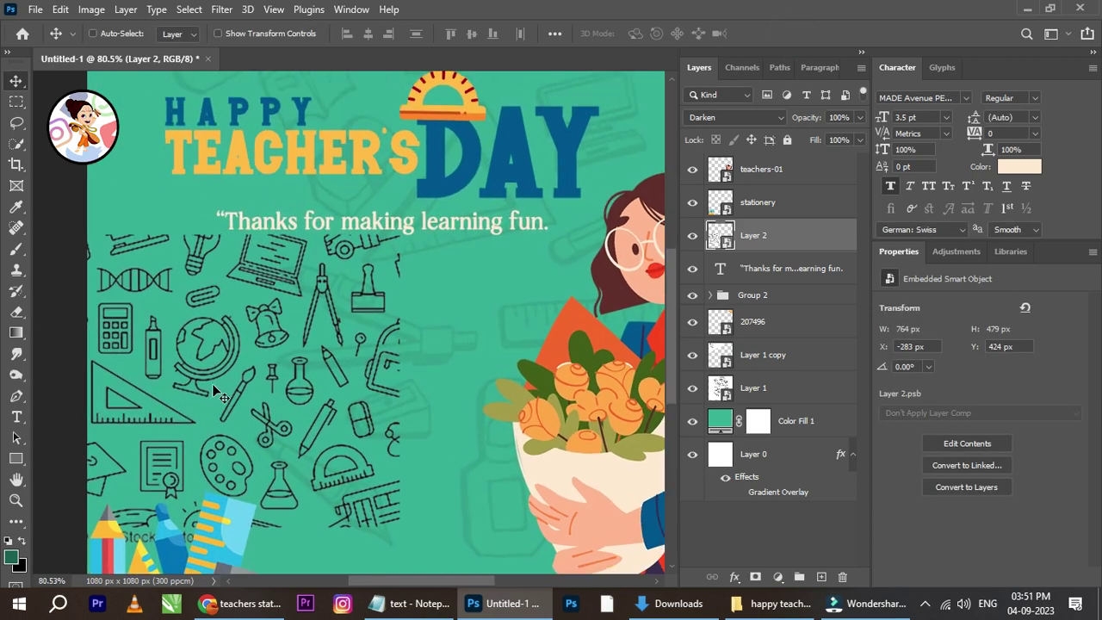
left_click(755, 117)
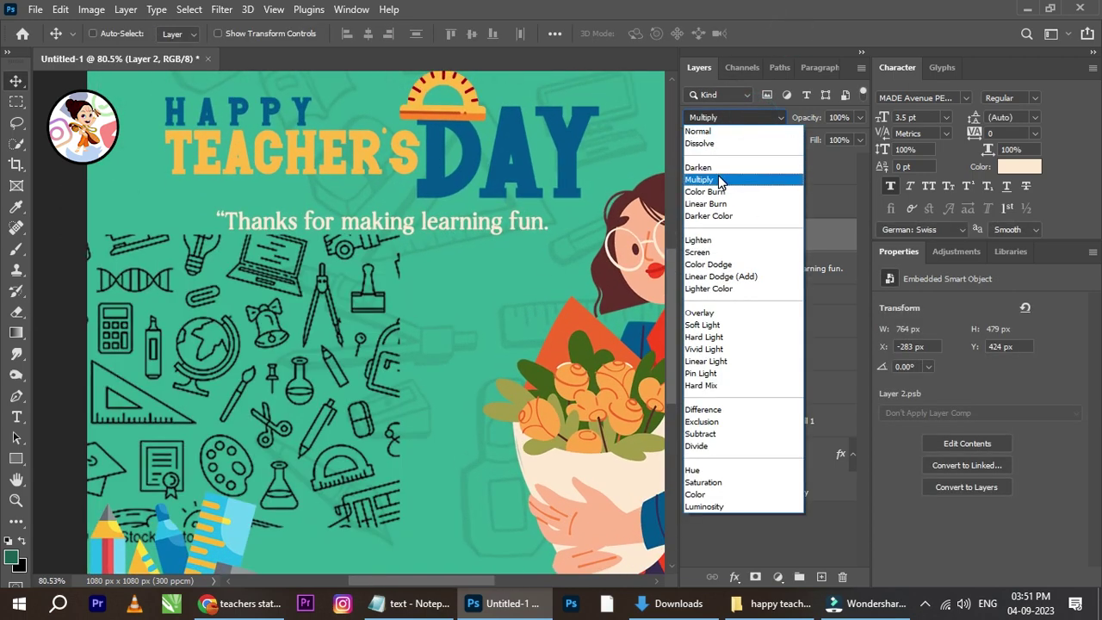
left_click(718, 175)
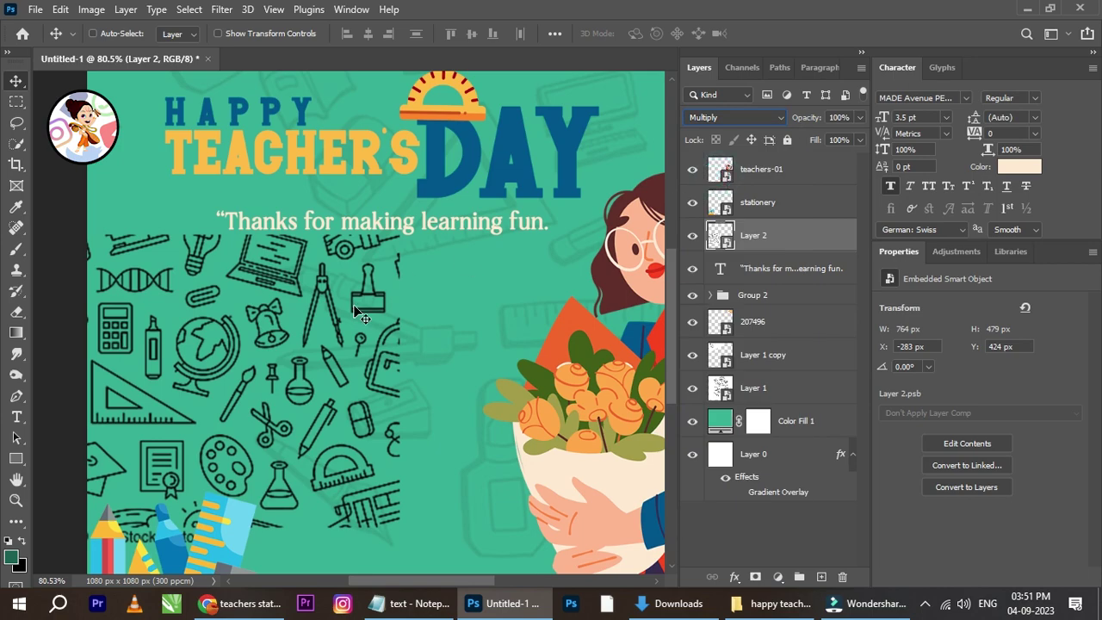
scroll(419, 308, "down", 3)
scroll(443, 307, "up", 3)
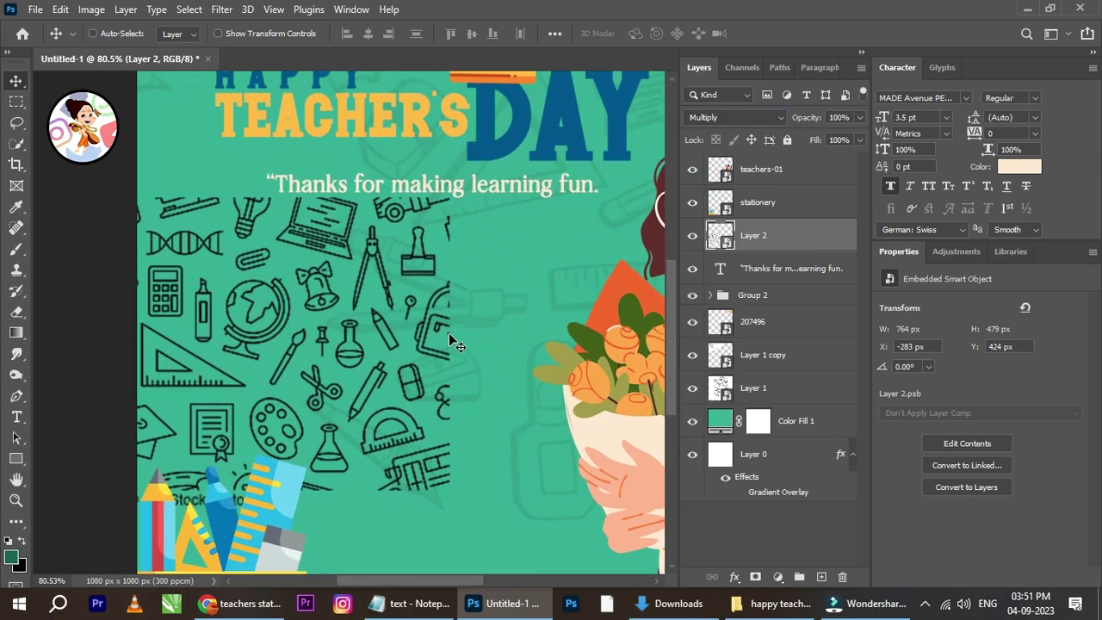
scroll(449, 333, "down", 4)
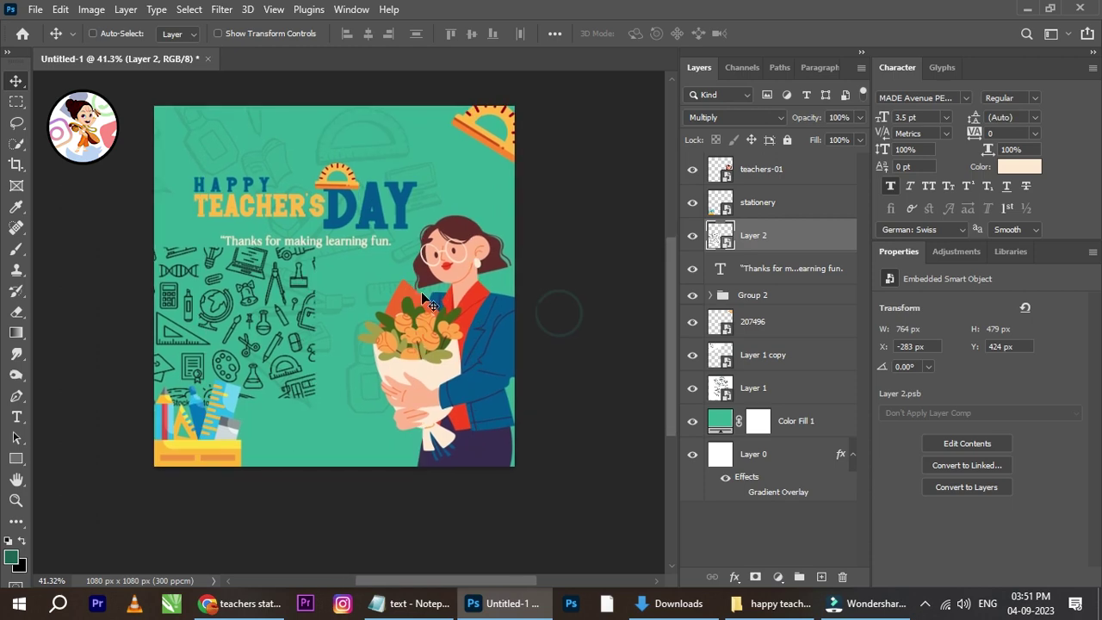
- Enlarge the doodle image to about 462% and position it to cover the whole post
key("ctrl+t")
left_click_drag(316, 249, 546, 102)
left_click_drag(473, 228, 449, 308)
left_click_drag(525, 188, 652, 99)
left_click(799, 33)
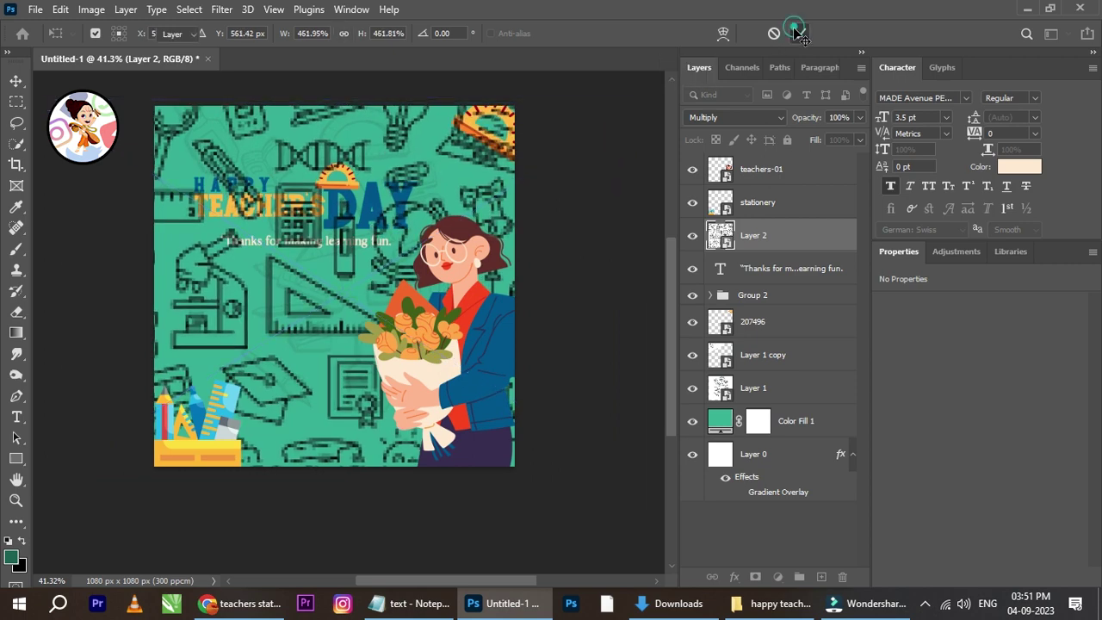
- Move the doodle layer directly above the green color fill and hide the old pattern on Layer 1
left_click_drag(773, 246, 790, 411)
left_click(692, 355)
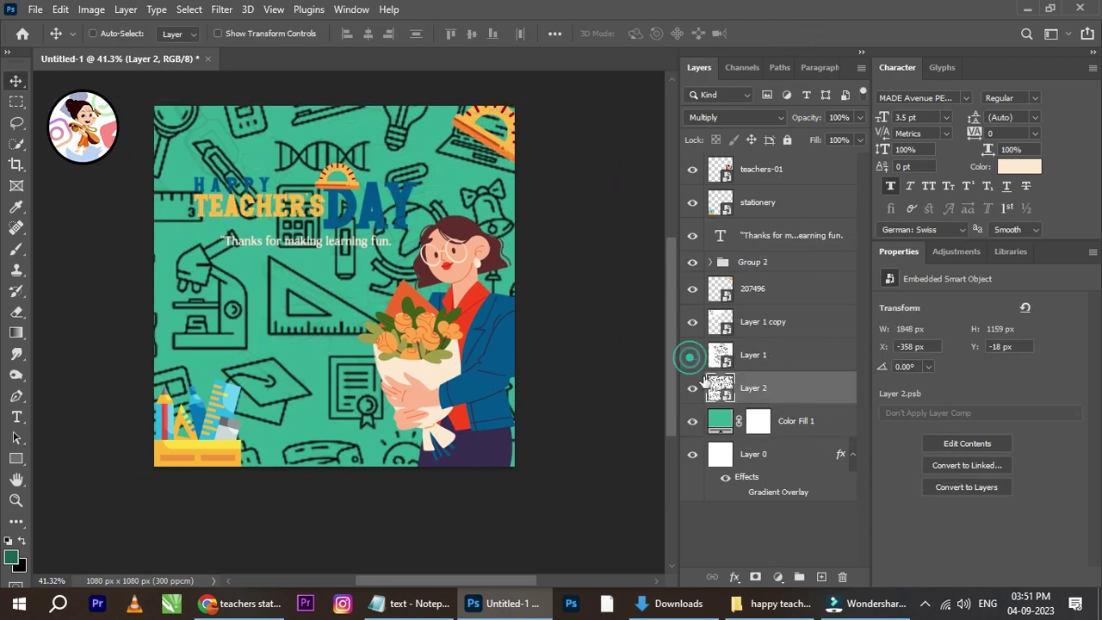
- Lower the doodle pattern's opacity to 10% and check it across the post
left_click(858, 117)
left_click_drag(853, 136, 822, 136)
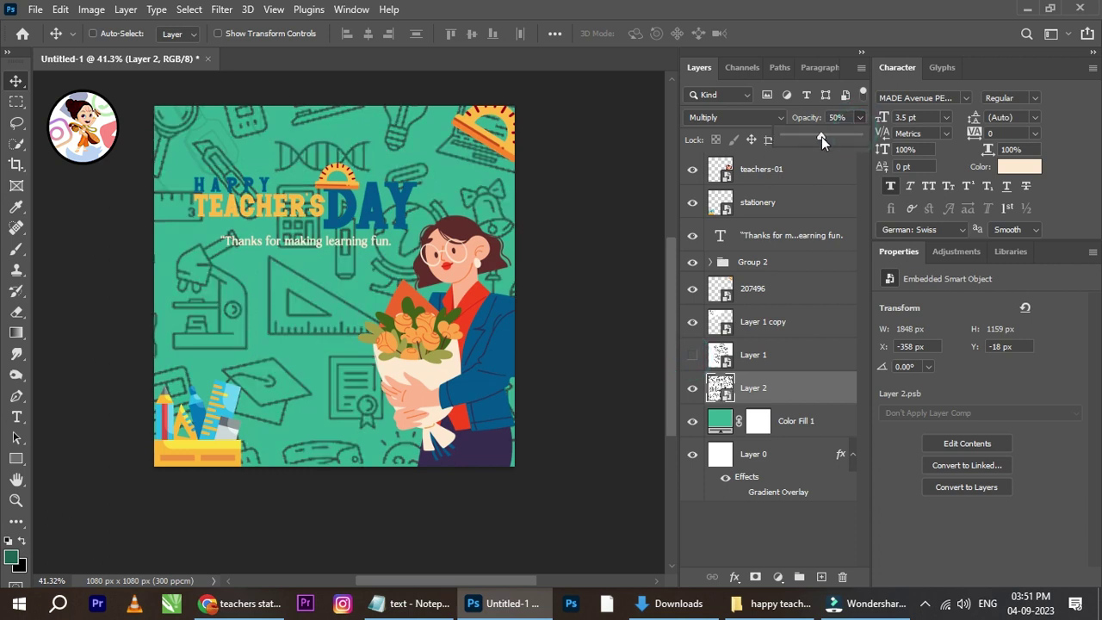
left_click_drag(798, 139, 796, 140)
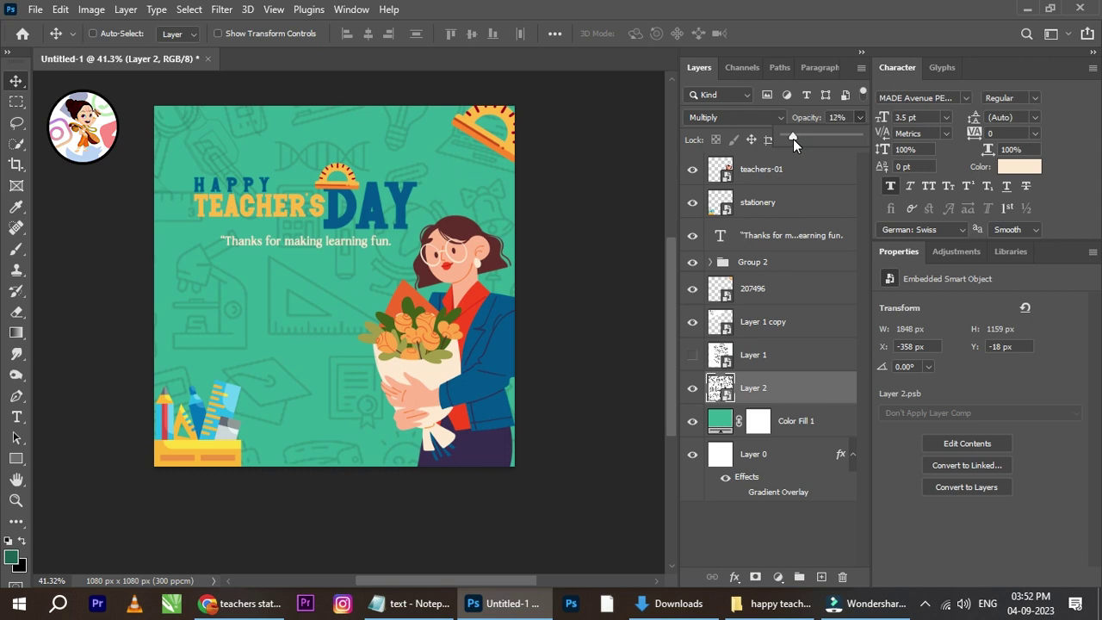
left_click_drag(792, 138, 791, 138)
scroll(394, 251, "up", 2)
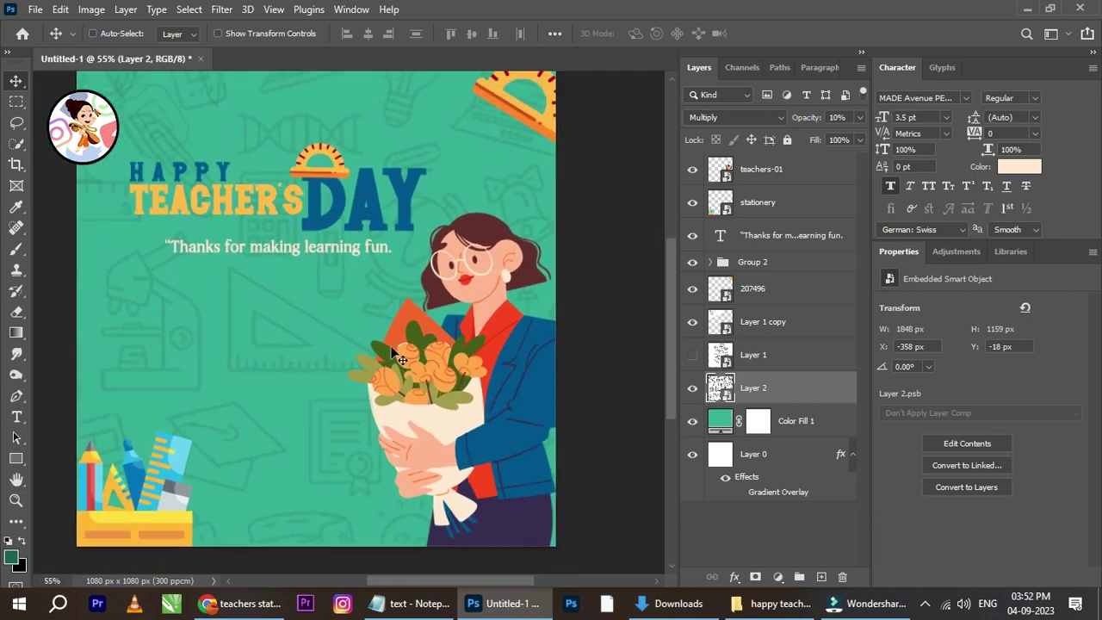
scroll(269, 353, "up", 2)
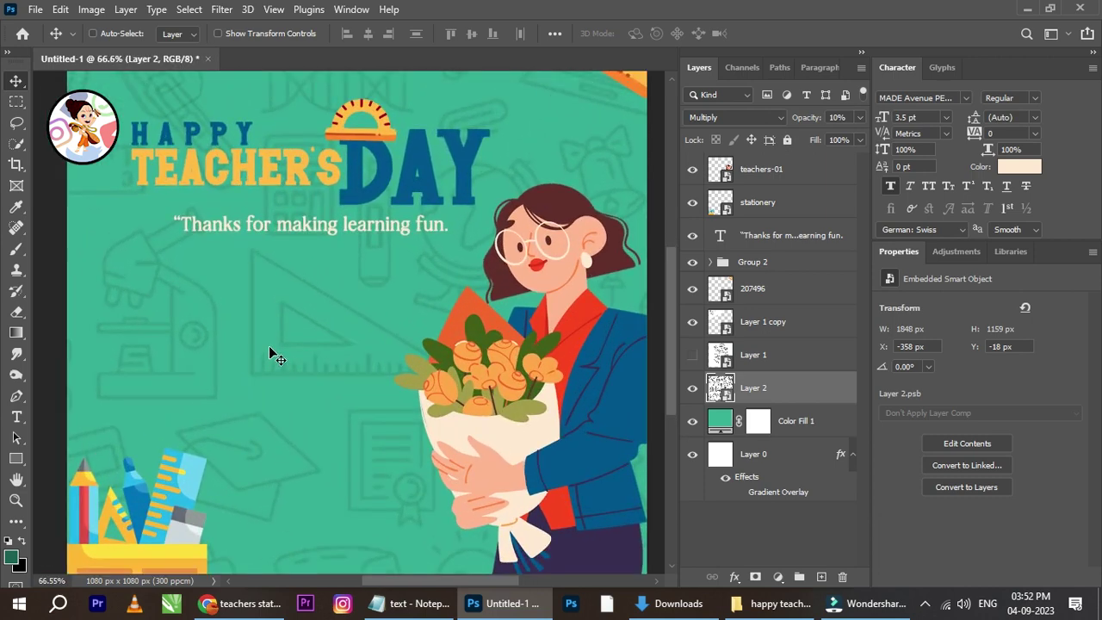
scroll(285, 336, "down", 2)
scroll(310, 317, "up", 1)
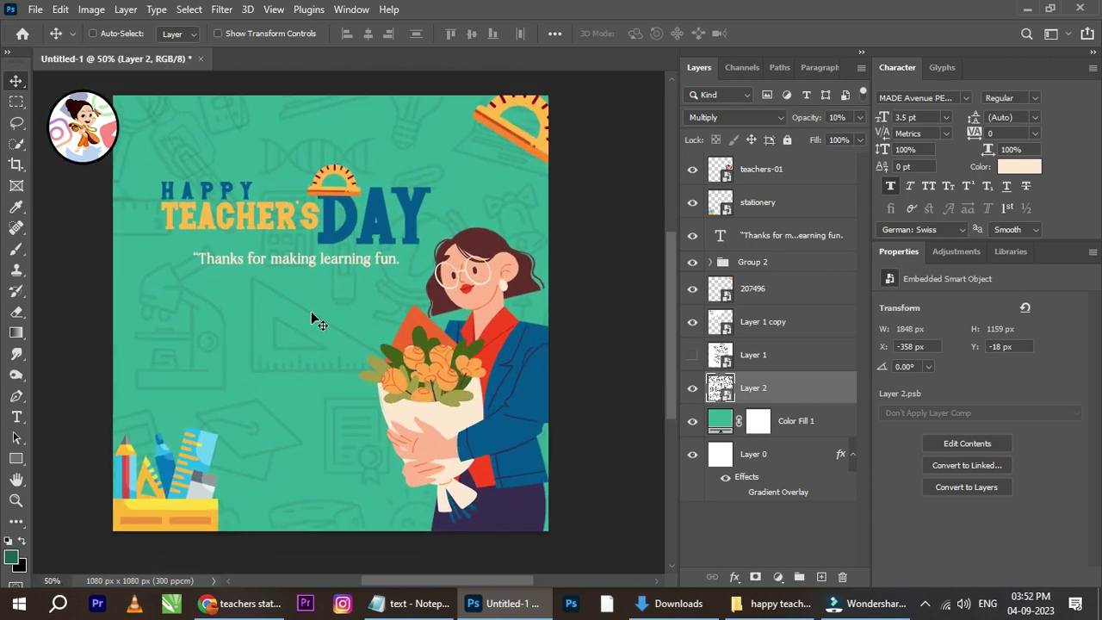
- Try rotating the doodle pattern about 90° counterclockwise and repositioning it, and restore its original orientation
key("ctrl+t")
scroll(319, 309, "down", 1)
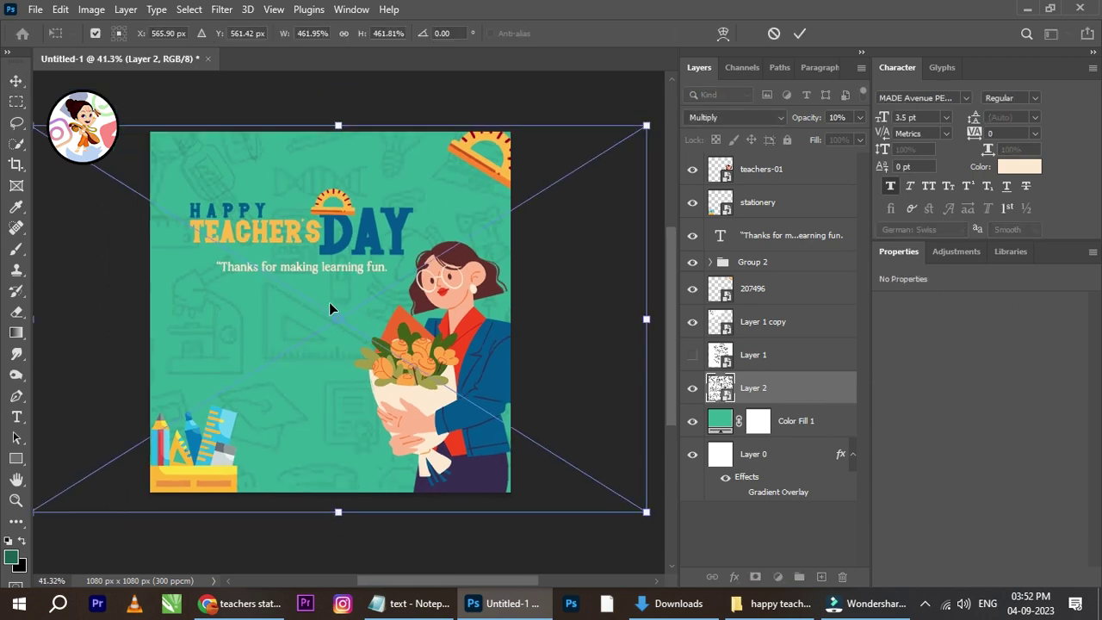
left_click_drag(656, 135, 246, 191)
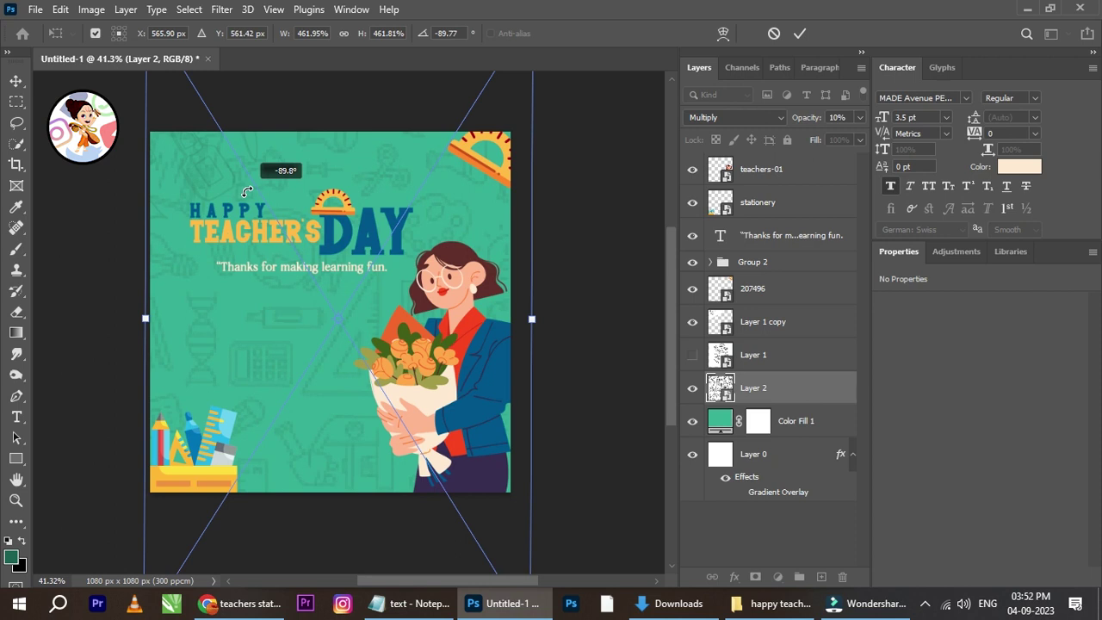
key("ctrl+z")
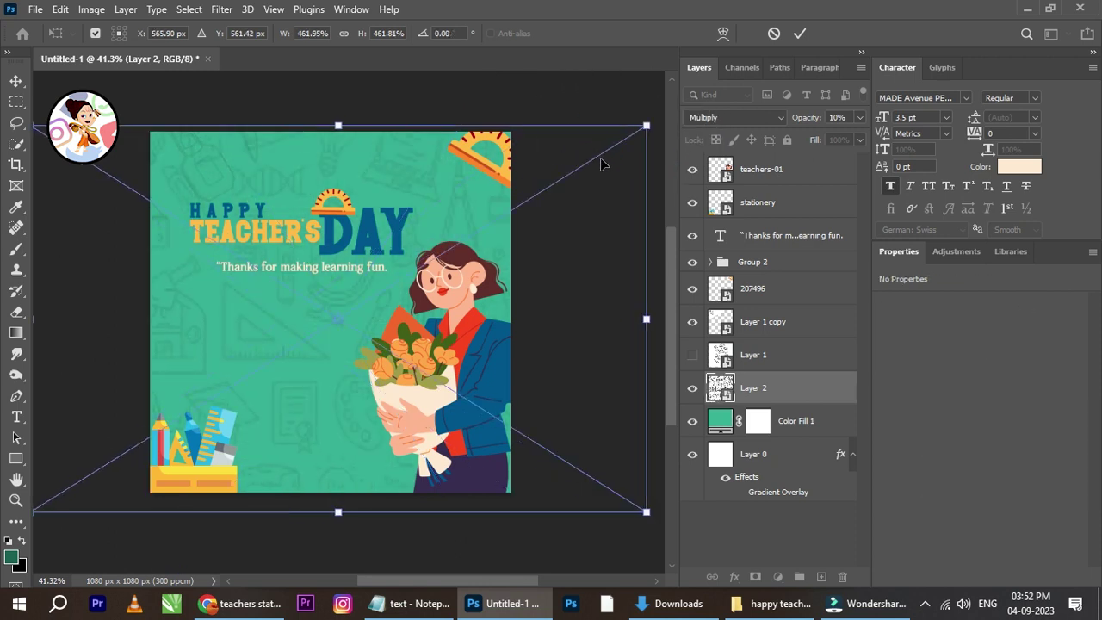
left_click_drag(625, 106, 248, 200)
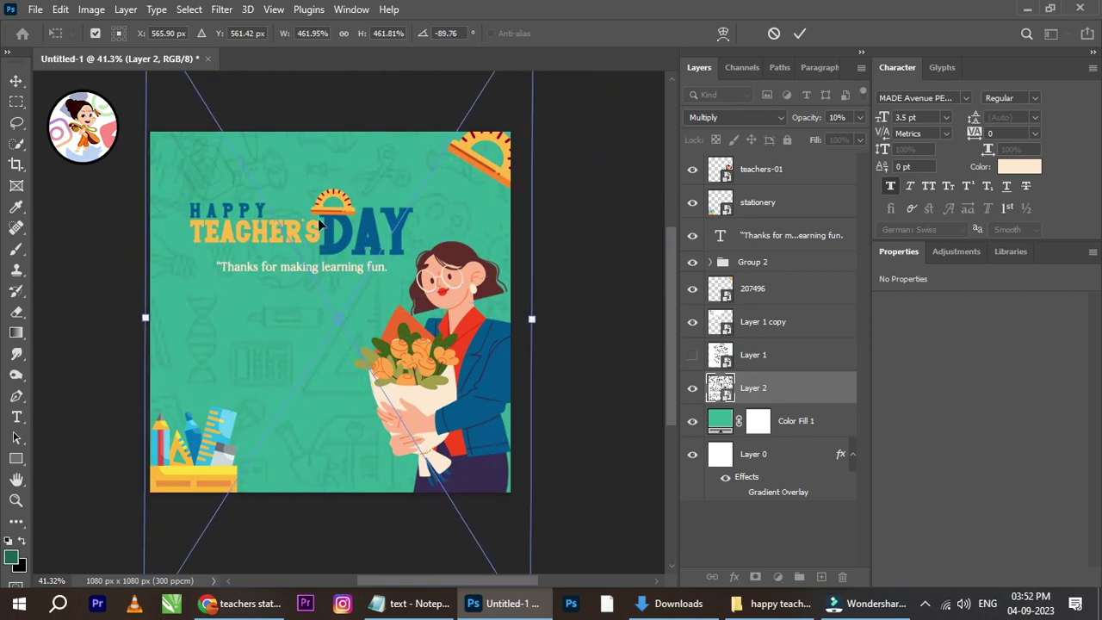
left_click_drag(476, 214, 464, 331)
left_click_drag(578, 249, 641, 220)
key("ctrl+z")
left_click(795, 34)
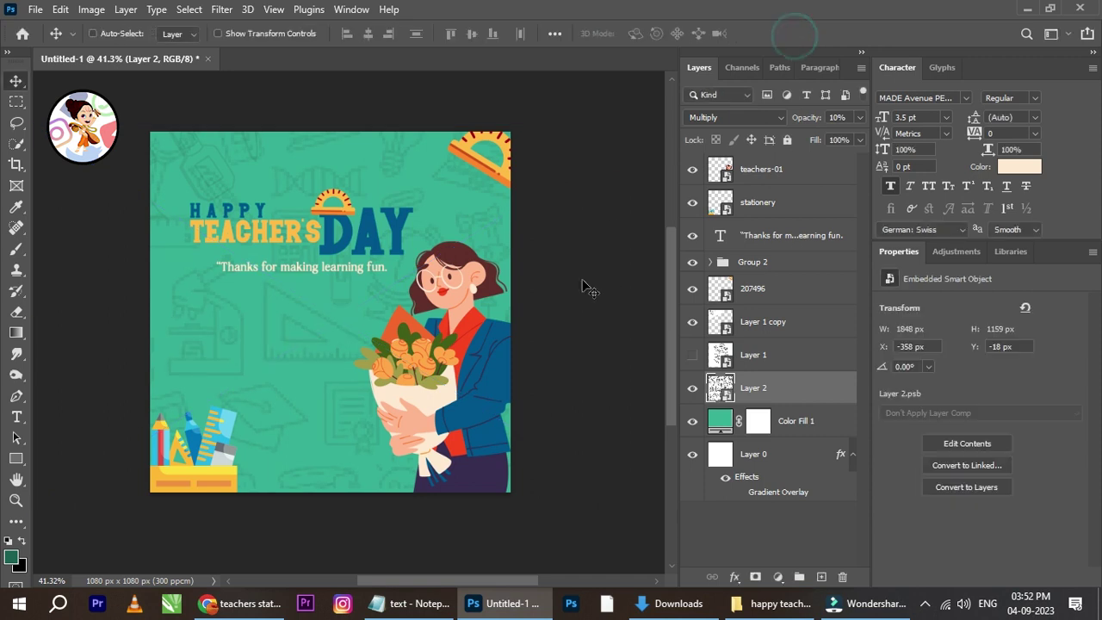
- Hide the Layer 1 copy pattern and show Layer 1 over the new doodle pattern to compare them
scroll(357, 285, "up", 2)
left_click(766, 360)
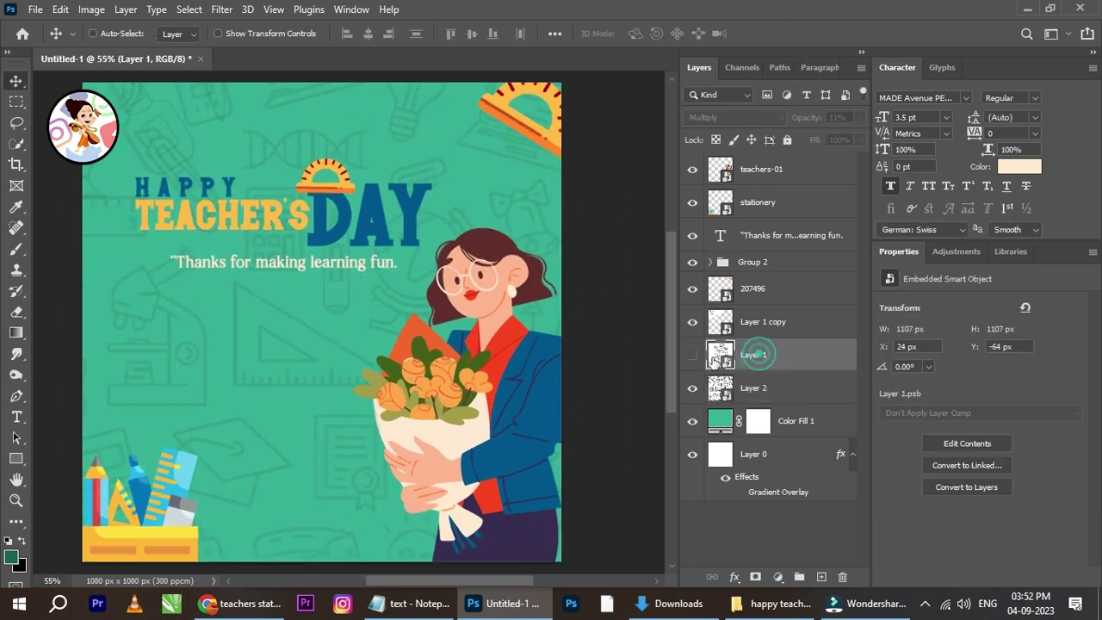
left_click(693, 355)
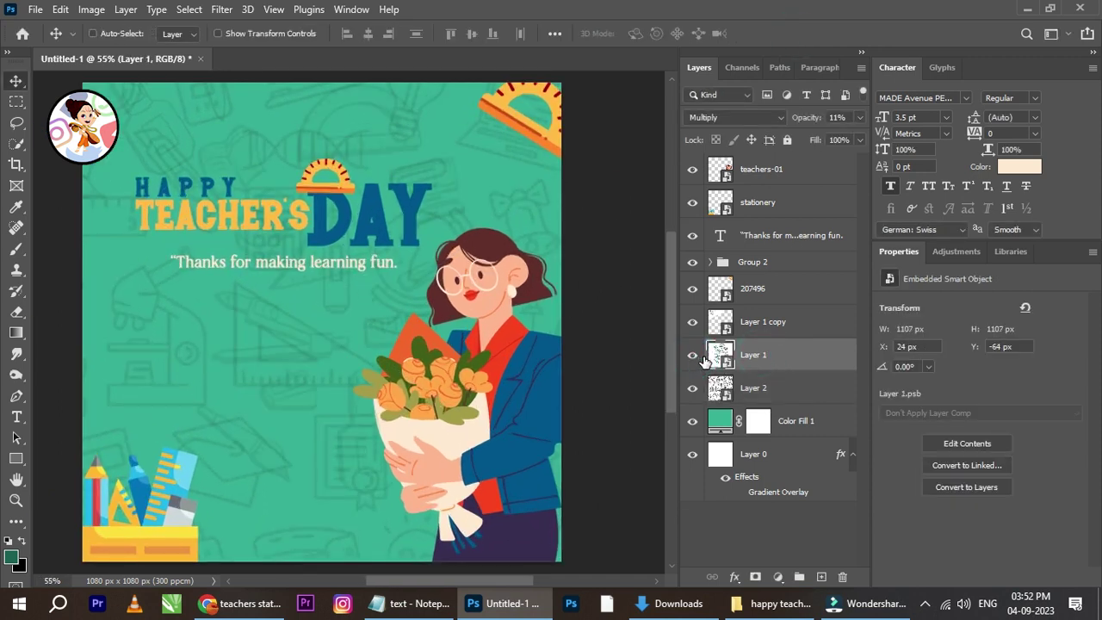
left_click(694, 355)
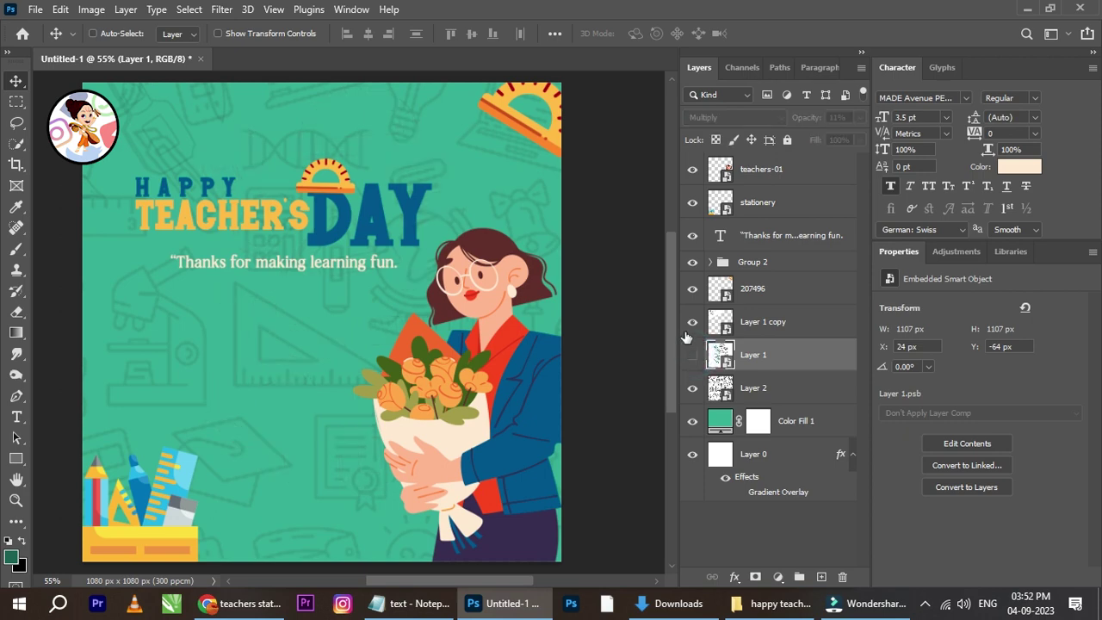
left_click(691, 326)
left_click(694, 291)
left_click(694, 293)
left_click(693, 357)
left_click(693, 356)
left_click(693, 357)
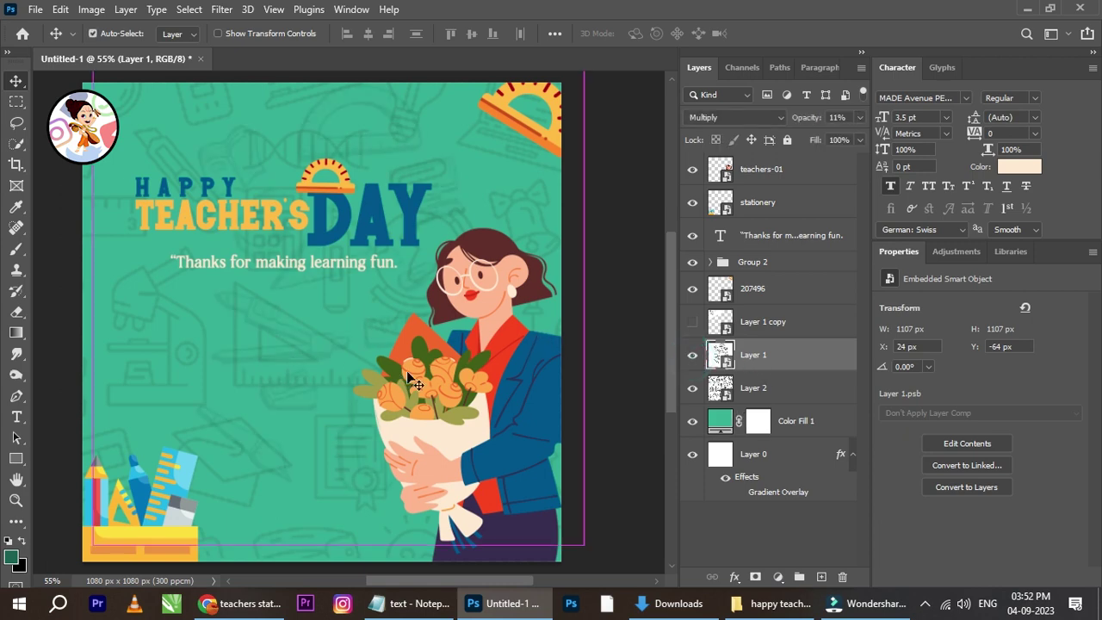
- Try shifting the Layer 1 pattern to the left, cancel the move and hide Layer 1
key("ctrl+t")
left_click_drag(373, 128, 196, 120)
left_click(800, 34)
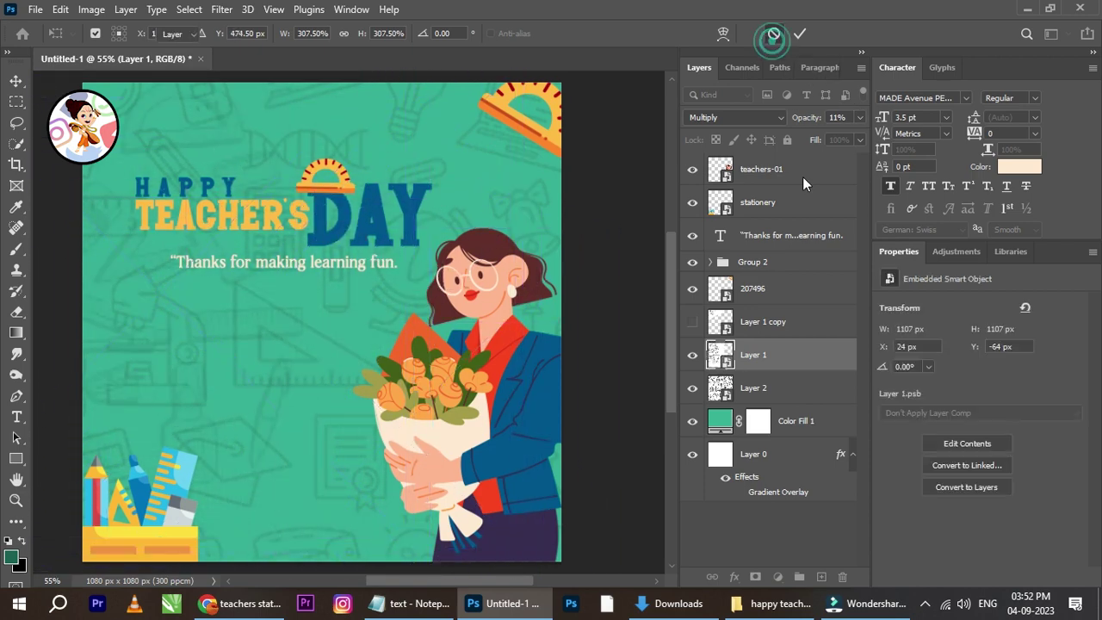
left_click(699, 362)
scroll(376, 355, "down", 3)
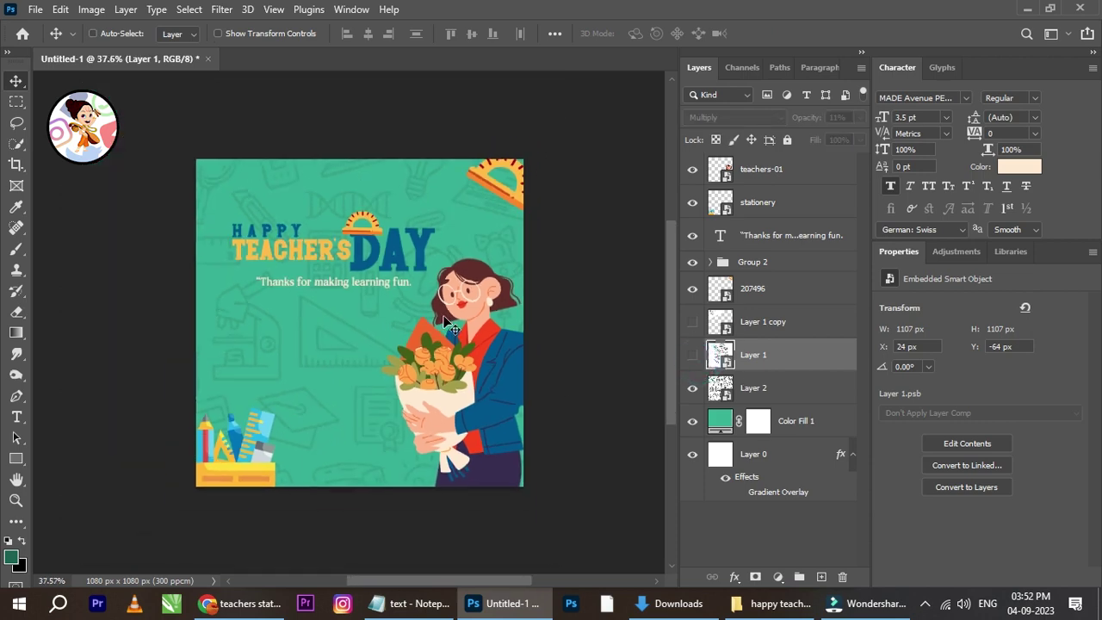
- Duplicate the headline word TEACHER'S below the quote and move the copy's layer out of the headline group, above the quote layer
scroll(376, 355, "up", 2)
scroll(323, 355, "up", 2)
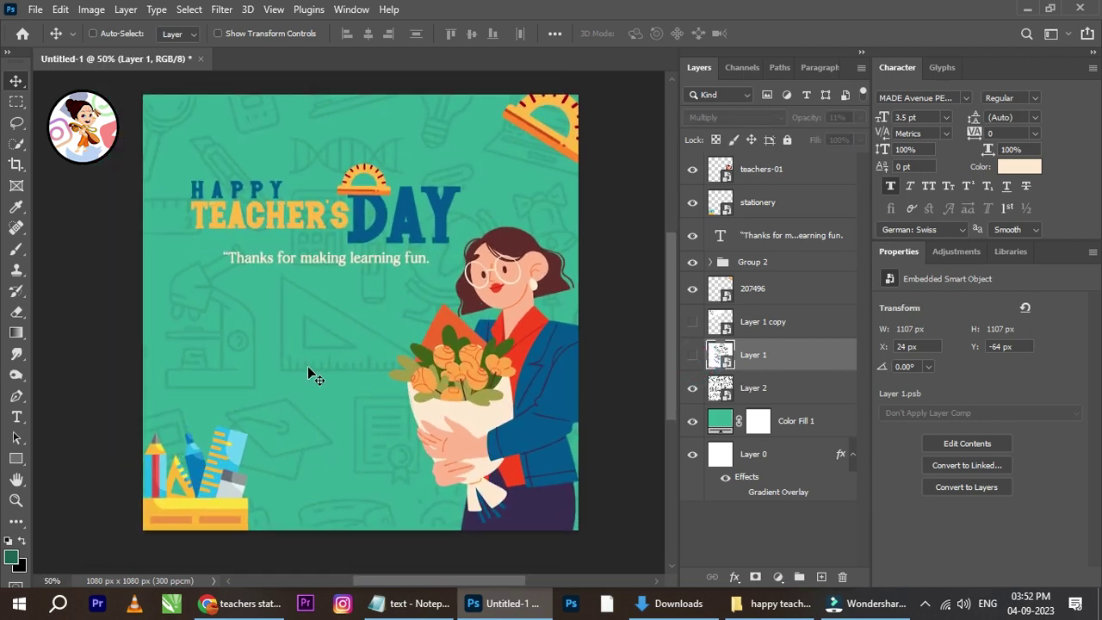
scroll(332, 366, "down", 1)
left_click_drag(296, 262, 326, 403)
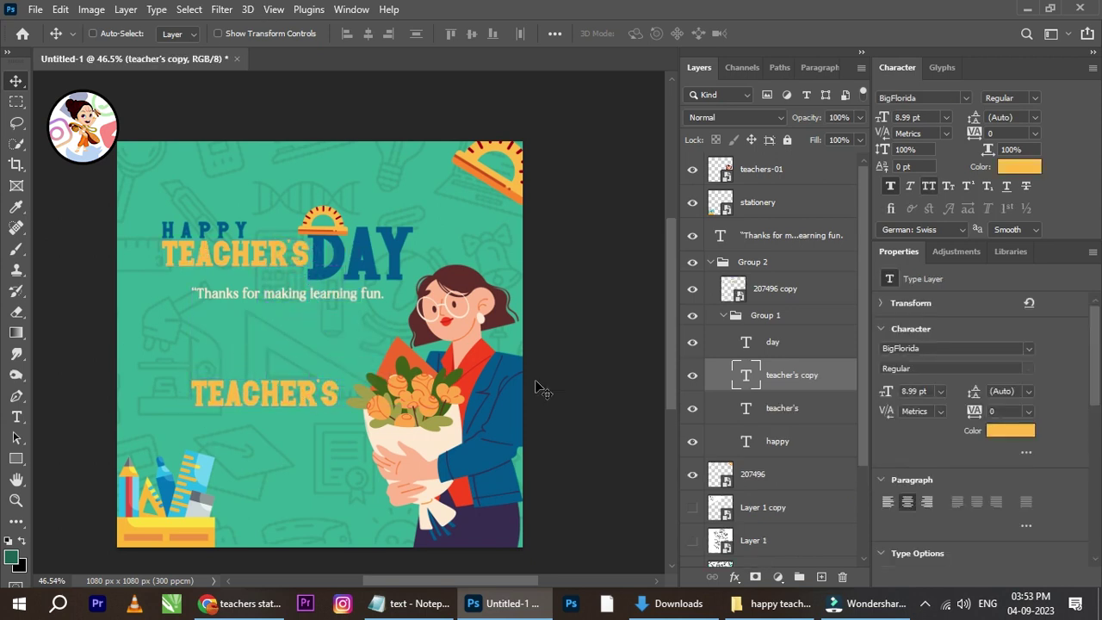
left_click_drag(829, 375, 807, 226)
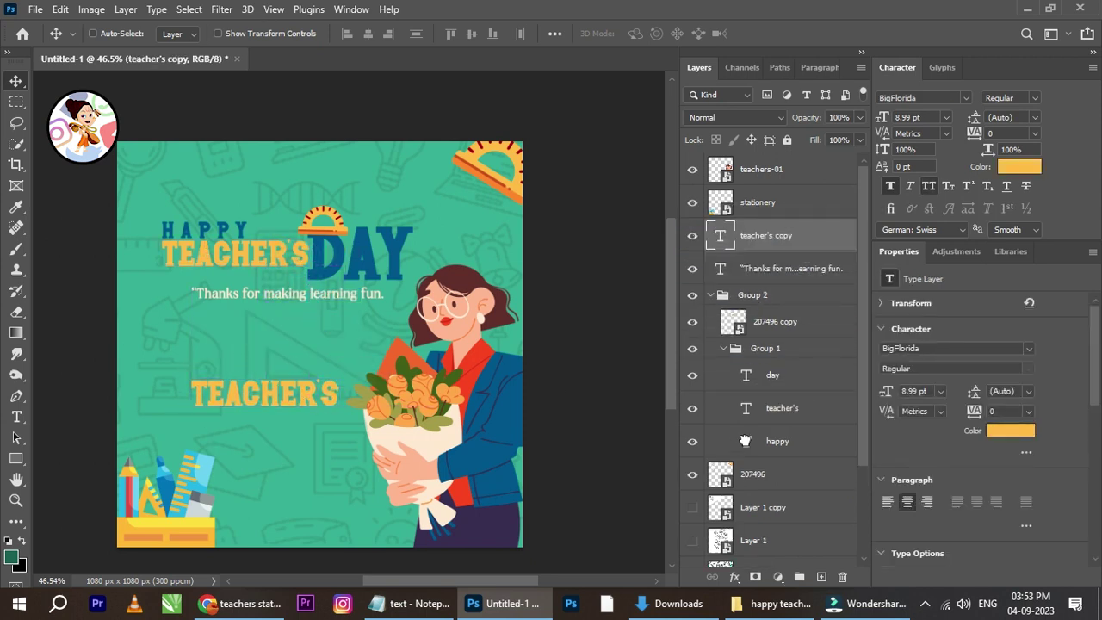
left_click(707, 298)
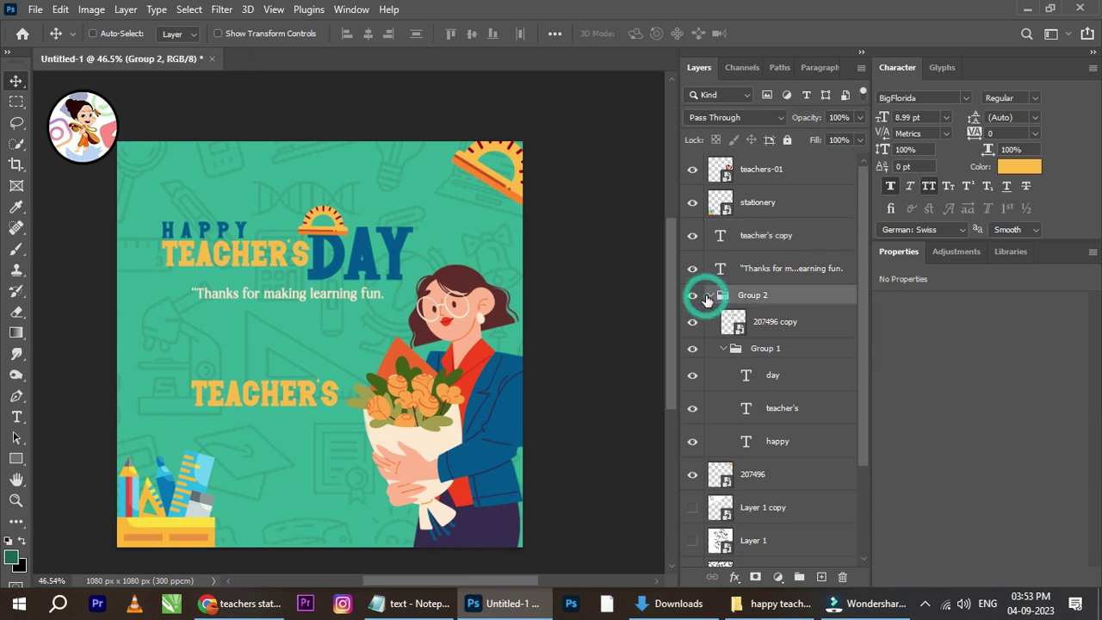
left_click(709, 298)
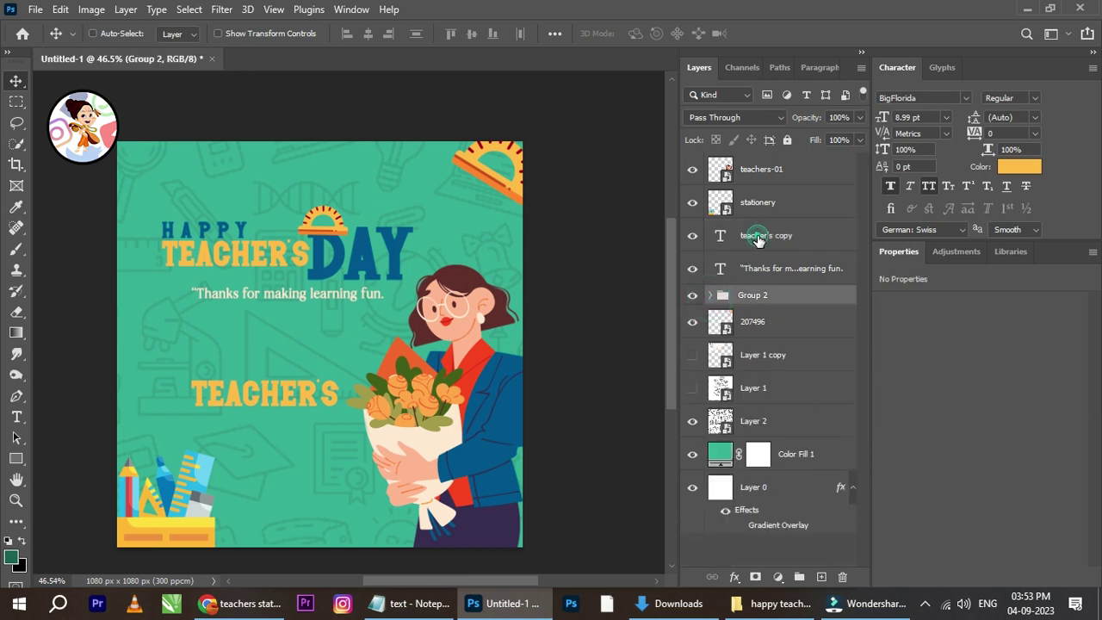
left_click(762, 240)
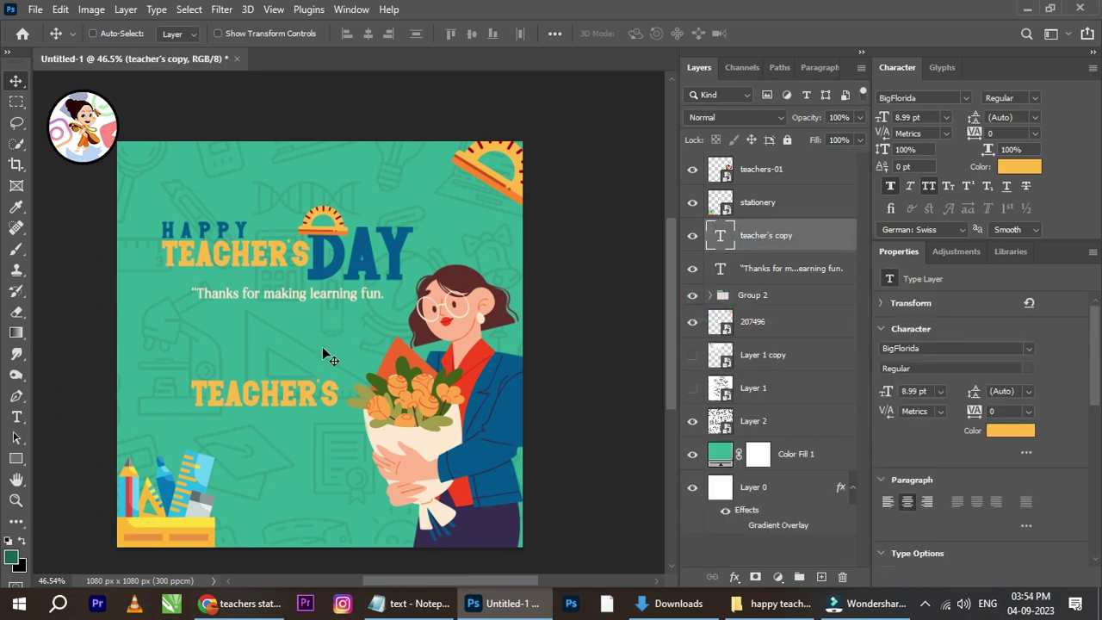
- Enlarge the copied TEACHER'S text to about 372% and rotate it about 93° counterclockwise
key("ctrl+t")
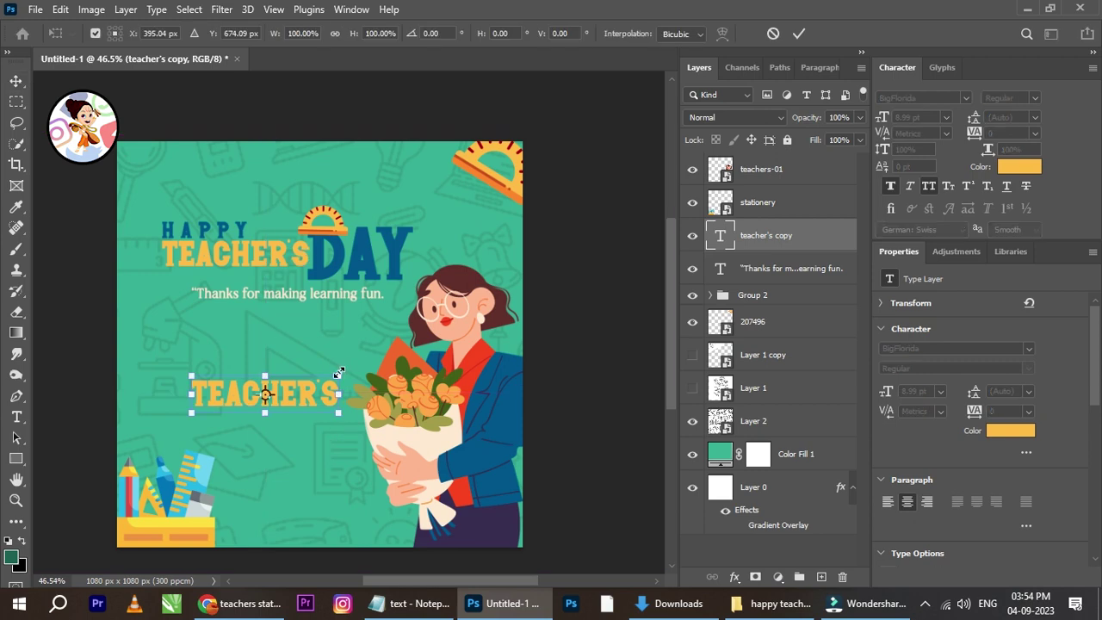
left_click_drag(338, 373, 558, 322)
scroll(388, 353, "down", 1)
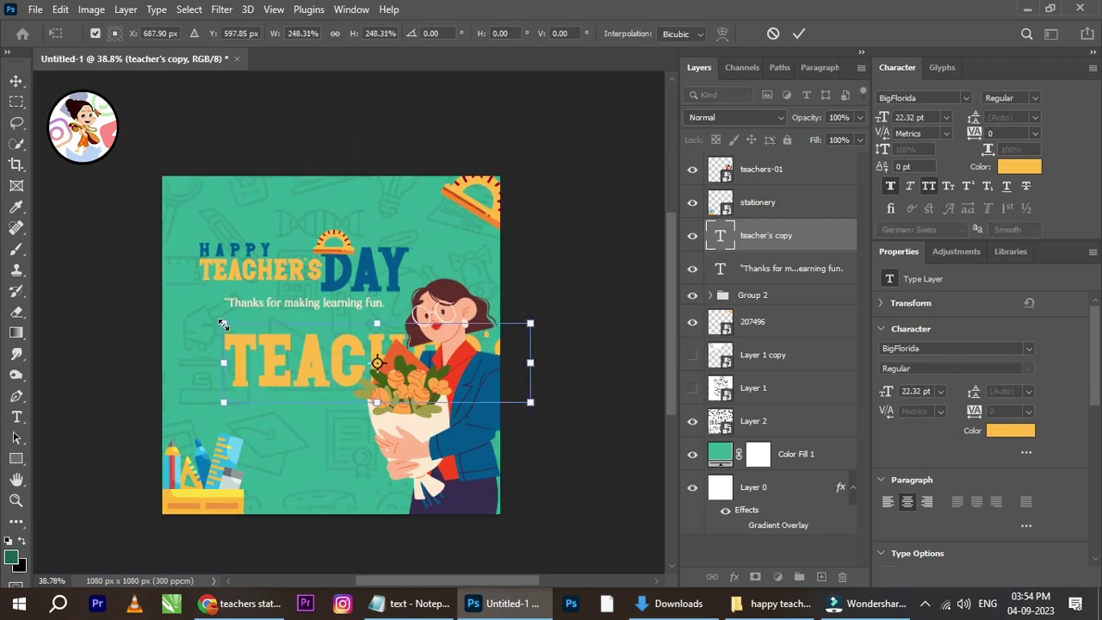
left_click_drag(223, 323, 71, 283)
left_click_drag(598, 251, 271, 252)
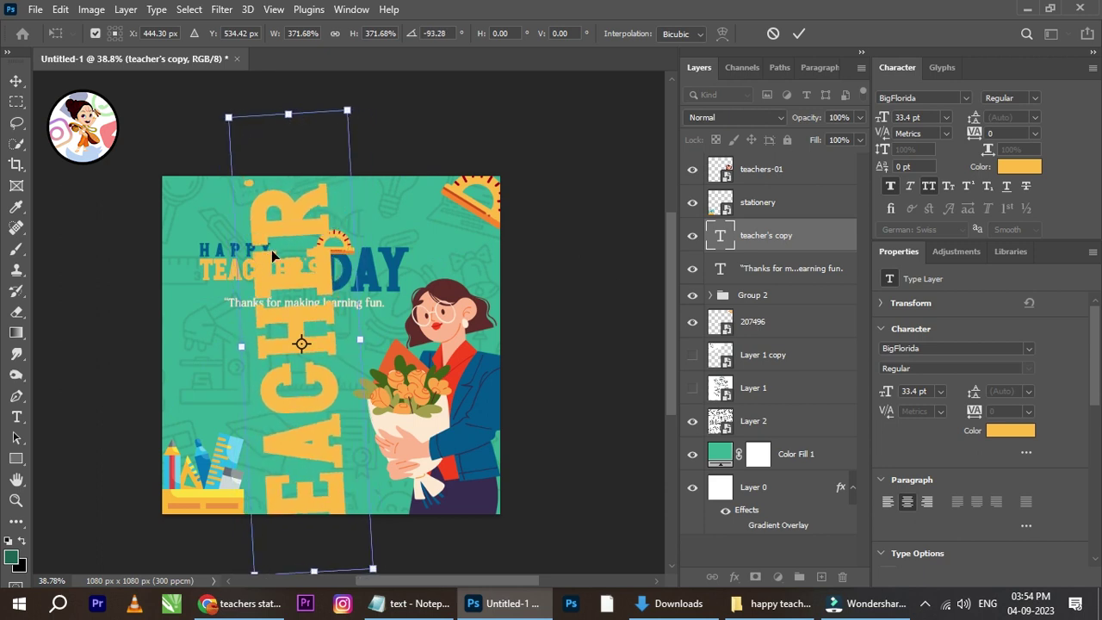
mouse_move(301, 345)
left_mouse_down()
mouse_move(492, 292)
mouse_move(487, 312)
mouse_move(301, 345)
left_mouse_up()
- Straighten the copied TEACHER'S text to nearly vertical, about -89°, and place it along the post's left edge
left_click_drag(323, 218, 481, 219)
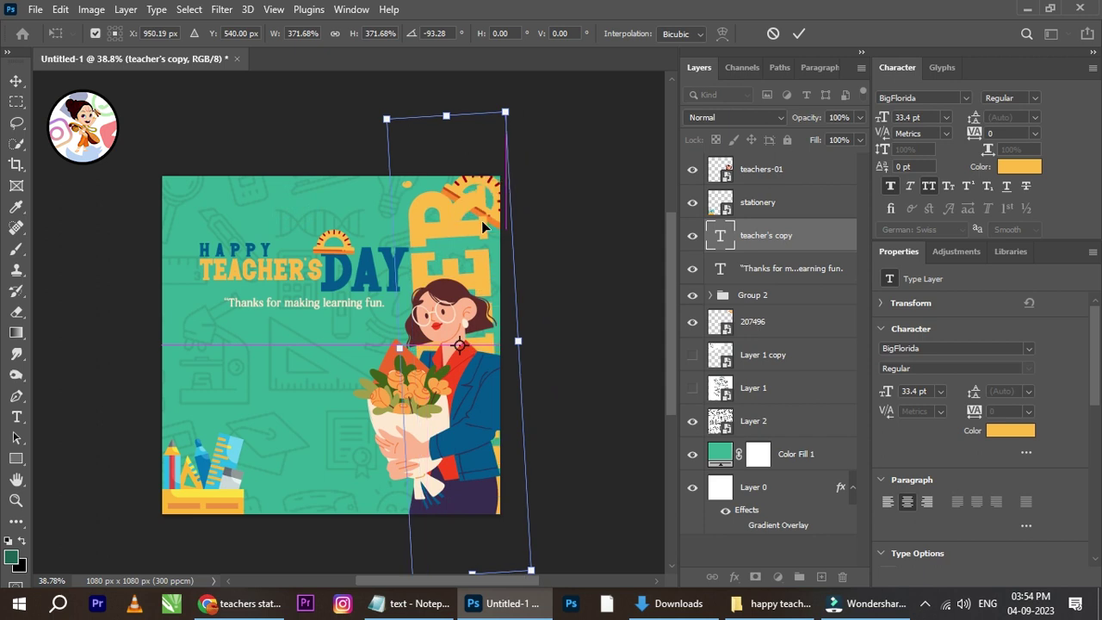
scroll(482, 233, "up", 1)
left_click_drag(581, 241, 574, 229)
left_click_drag(485, 229, 141, 311)
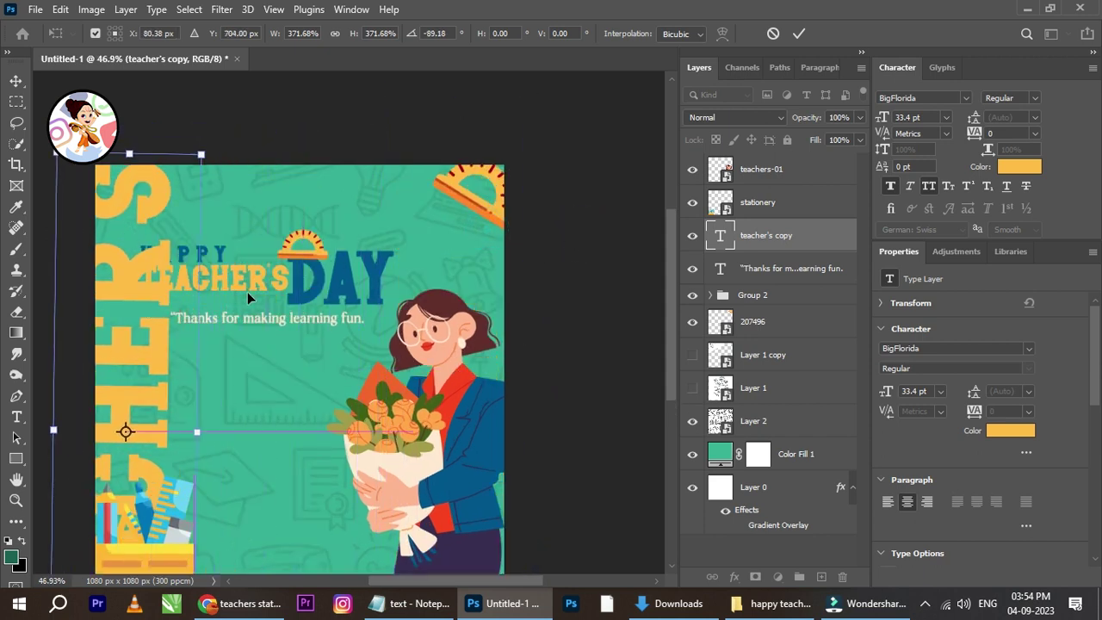
left_click(800, 33)
- Move the vertical text layer beneath the Layer 2 doodle pattern and lower its opacity to 38% with Normal blending
left_click_drag(787, 235, 779, 422)
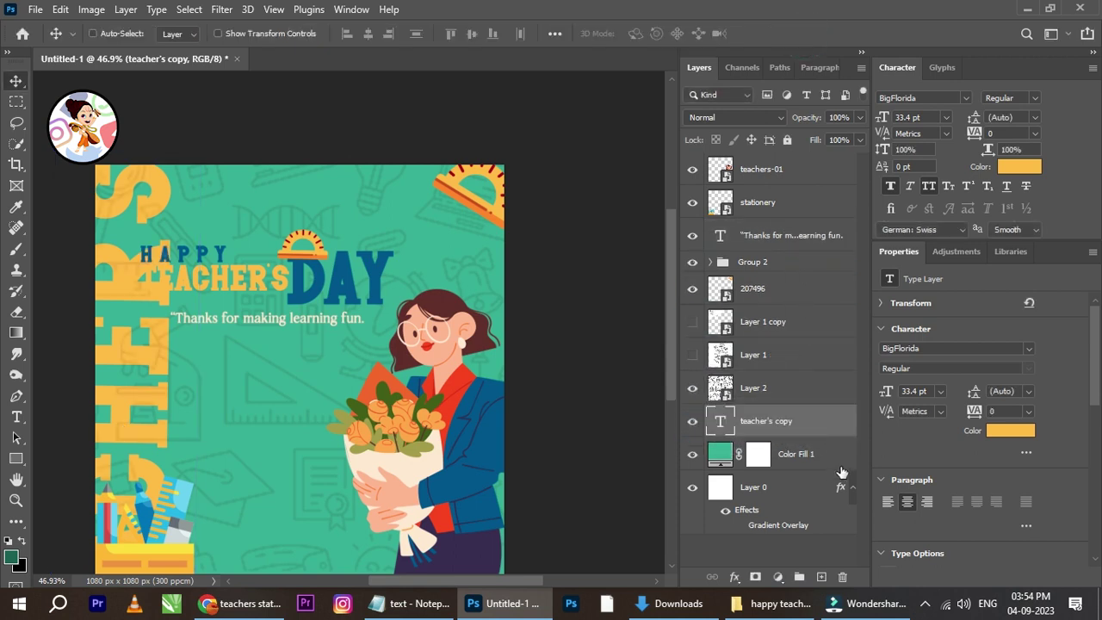
left_click(860, 118)
left_click_drag(859, 134, 813, 136)
left_click(734, 118)
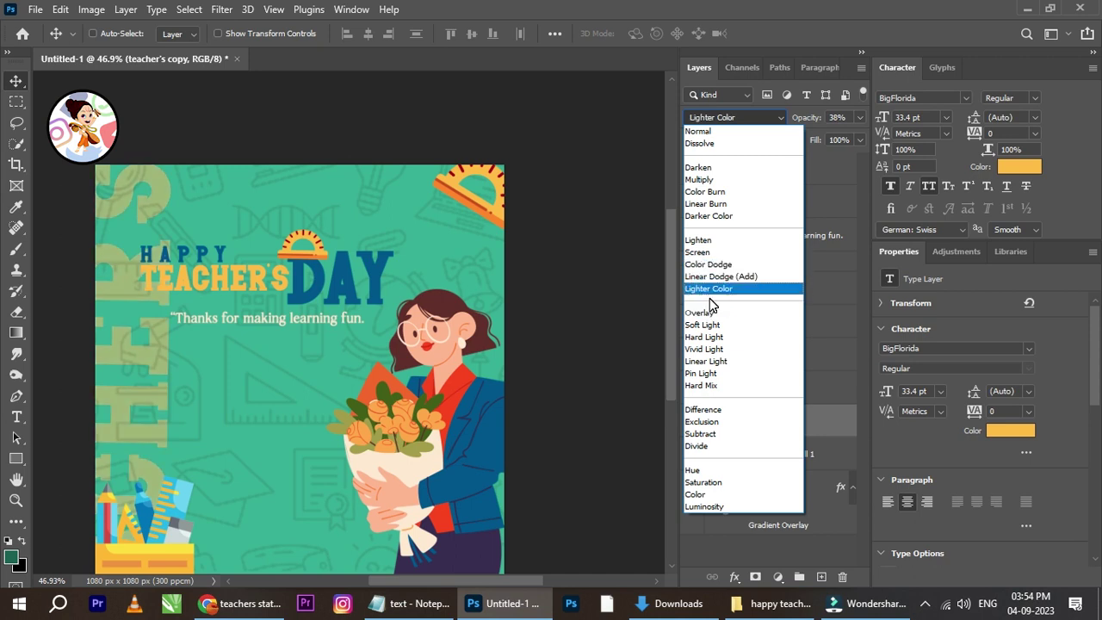
key("Escape")
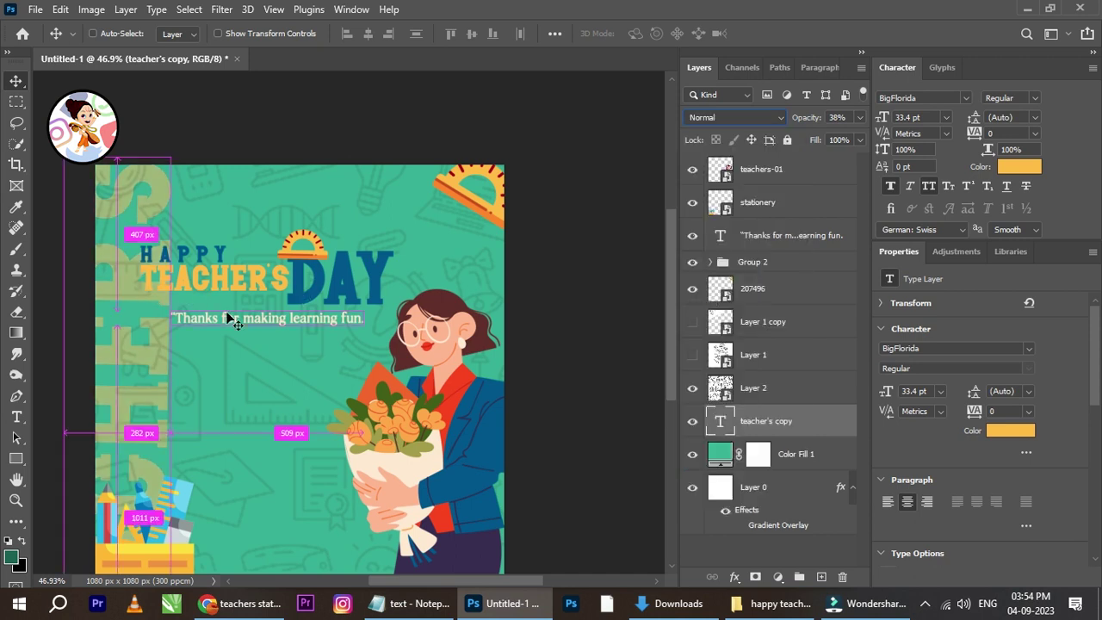
- Scale the faded vertical TEACHER'S text down to about 90% and reposition it against the post's left edge
key("ctrl+t")
left_click_drag(201, 150, 186, 205)
left_click_drag(119, 232, 140, 181)
scroll(192, 326, "up", 1)
left_click_drag(211, 338, 218, 263)
left_click_drag(149, 313, 198, 344)
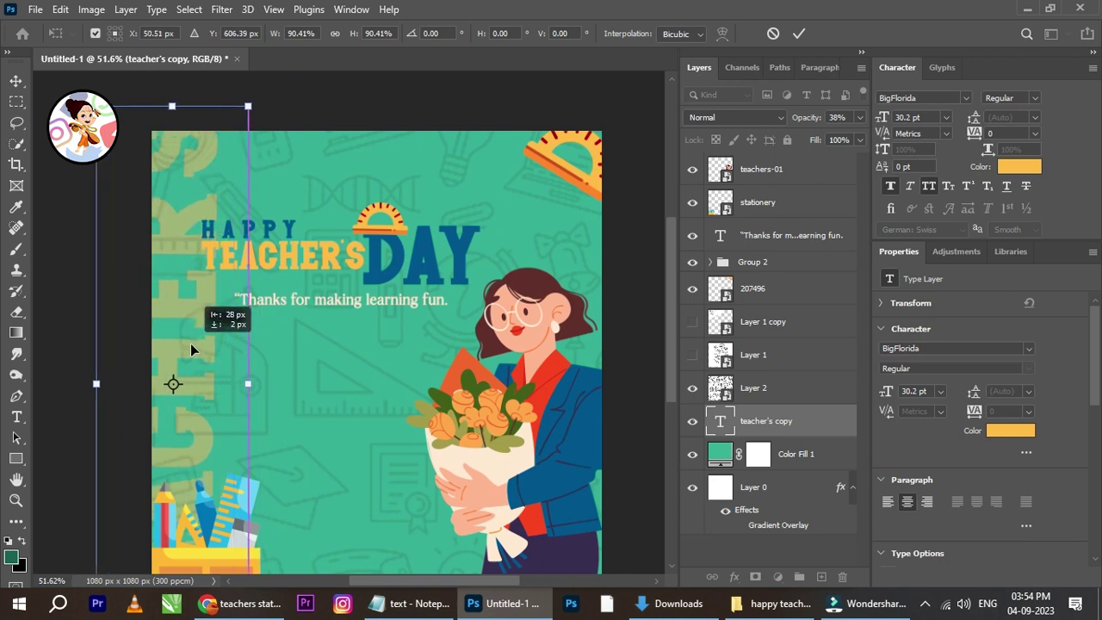
left_click(799, 33)
- Lower the vertical TEACHER'S text's opacity to 21%
scroll(321, 379, "up", 2)
scroll(321, 379, "right", 1)
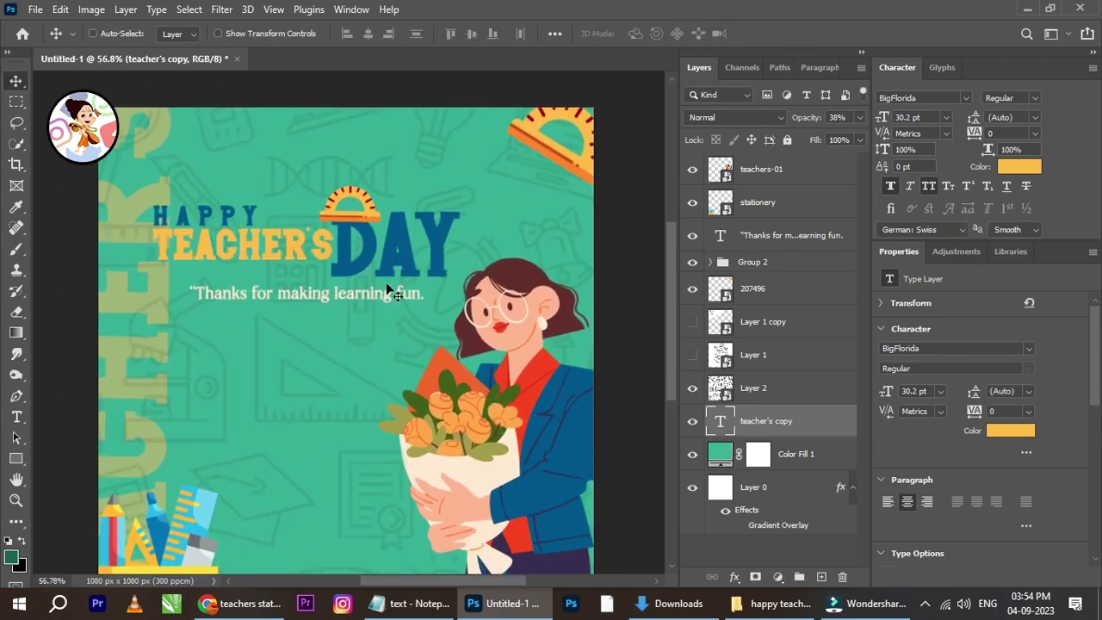
left_click(860, 118)
left_click_drag(813, 135, 802, 135)
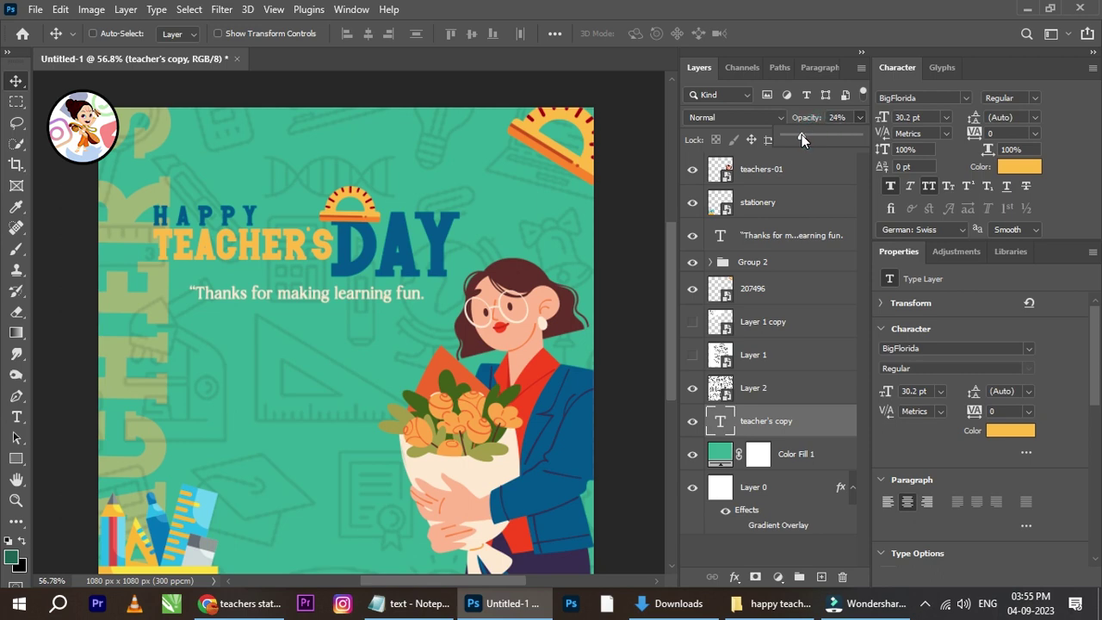
left_click(638, 266)
scroll(428, 347, "down", 2)
scroll(428, 347, "up", 1)
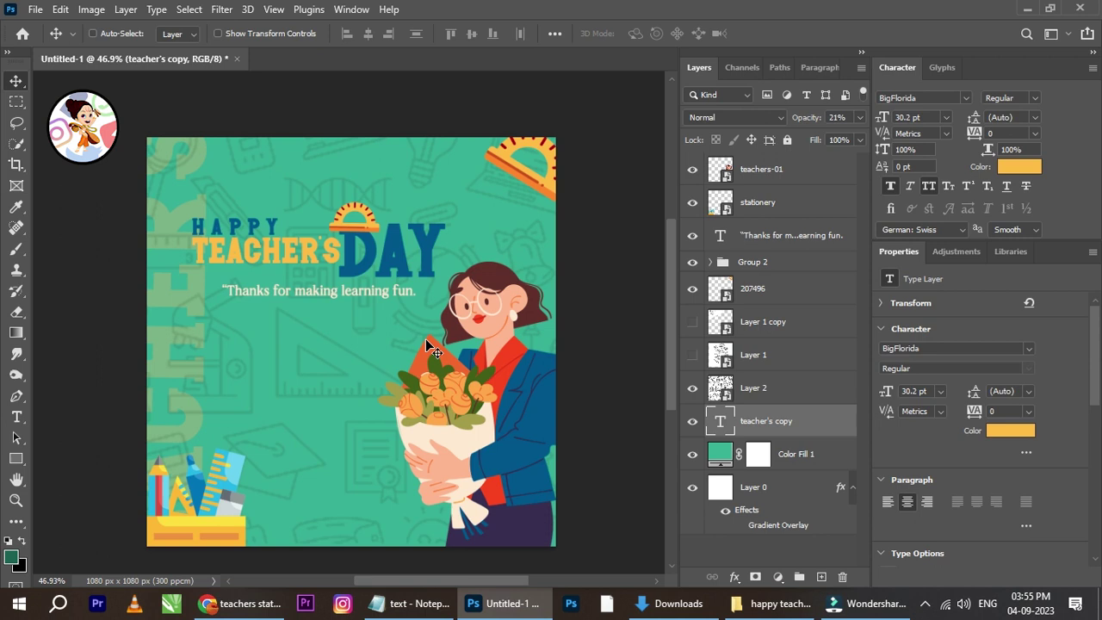
- Try red, orange and cream colours sampled from the teacher illustration on the headline word TEACHER'S, and cancel the colour change
right_click(293, 259)
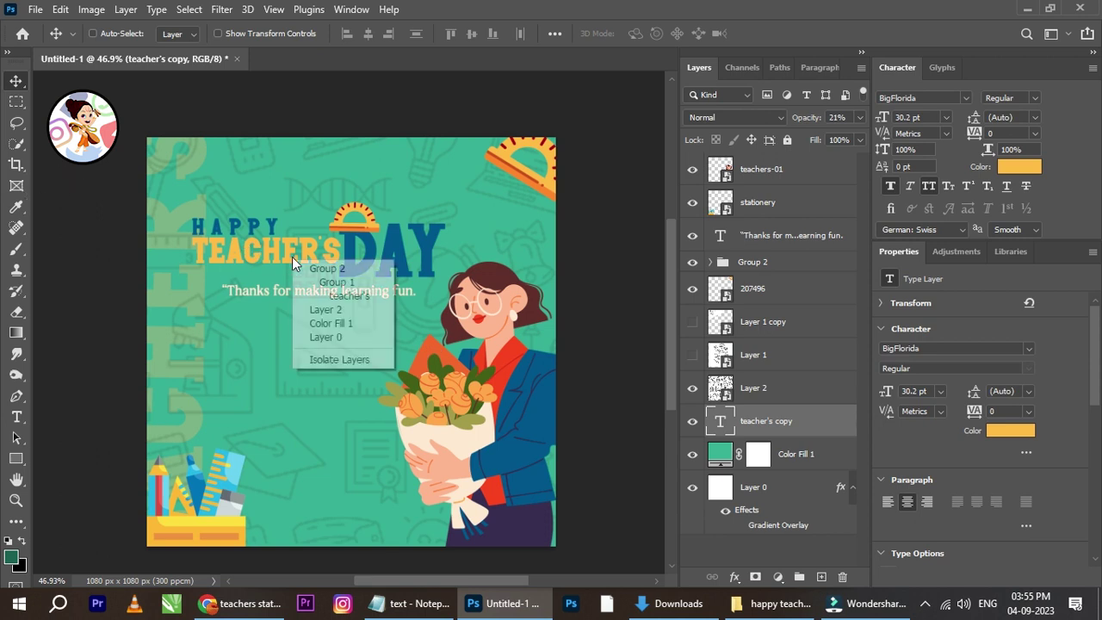
left_click(348, 296)
left_click(1016, 166)
left_click(522, 344)
left_click(500, 488)
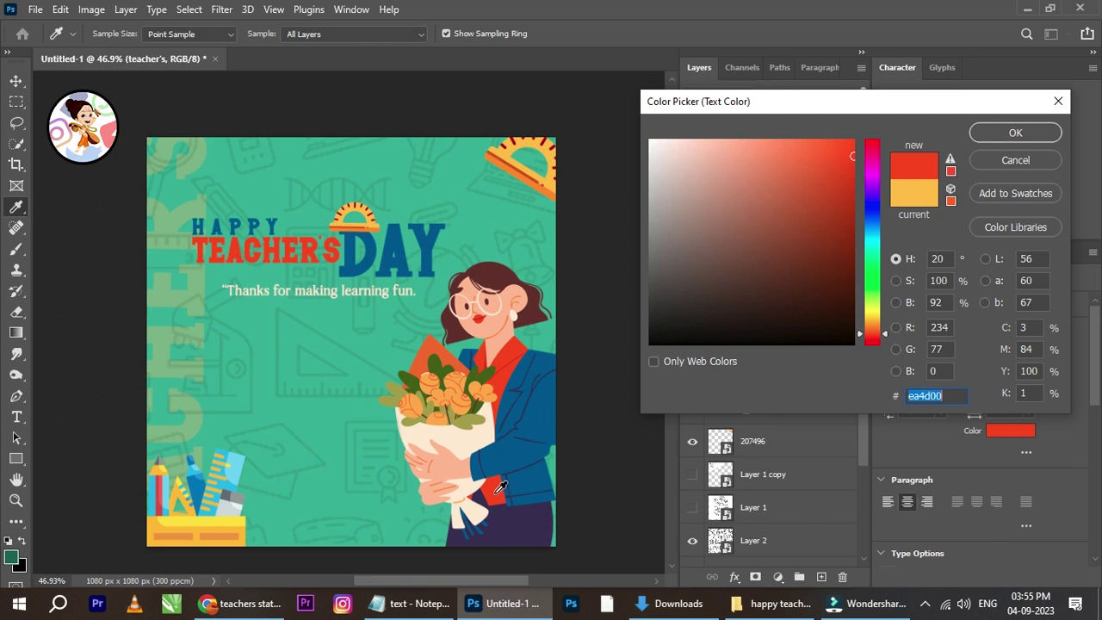
left_click(465, 402)
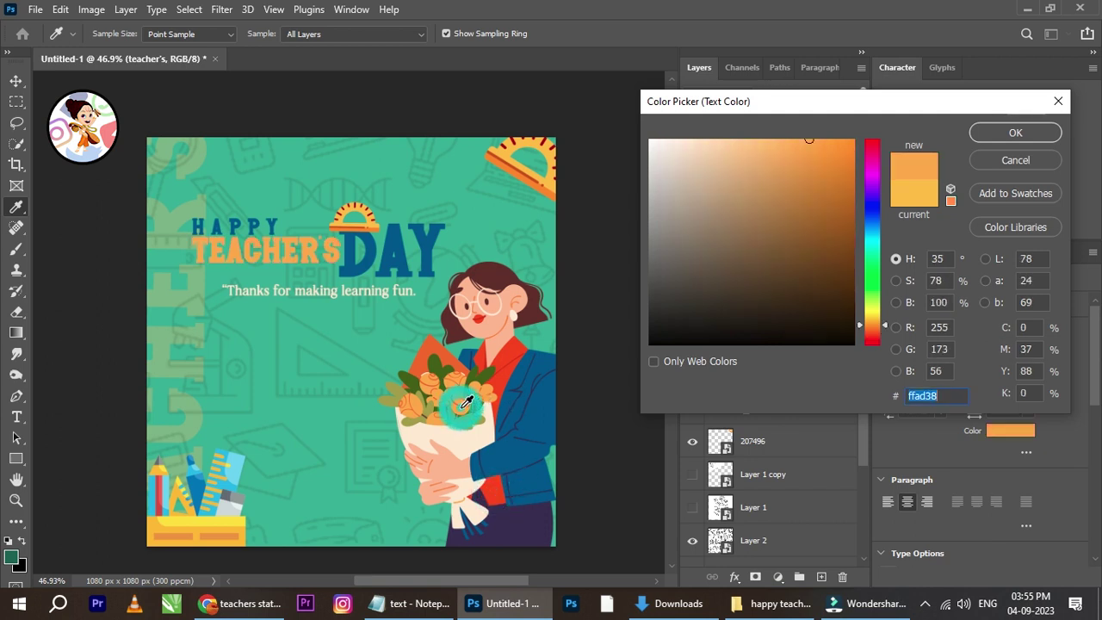
left_click(469, 488)
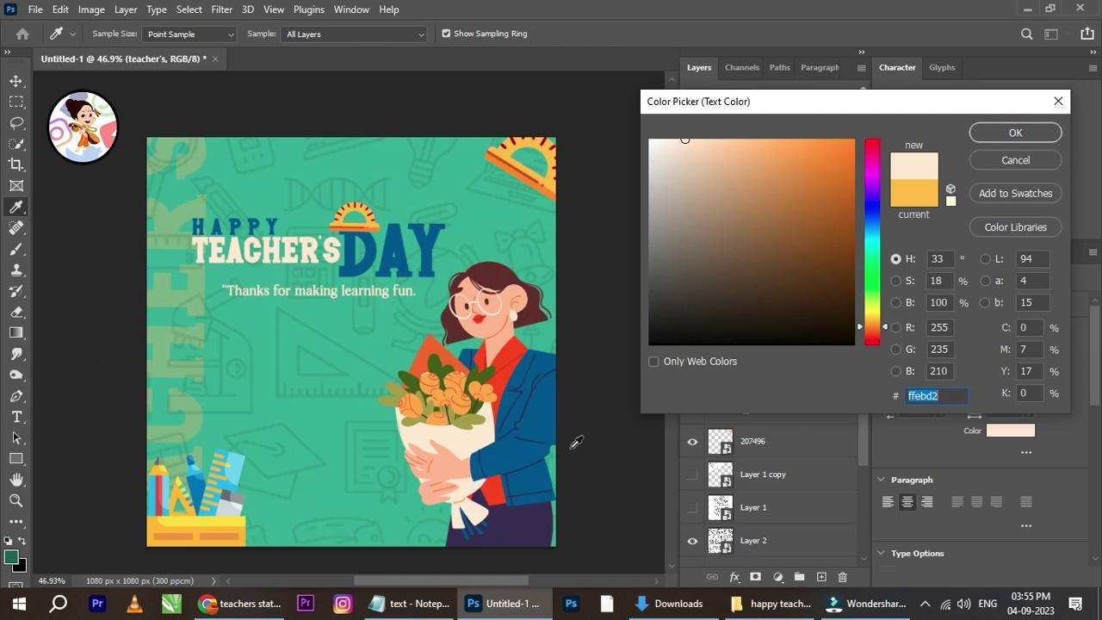
left_click(1008, 162)
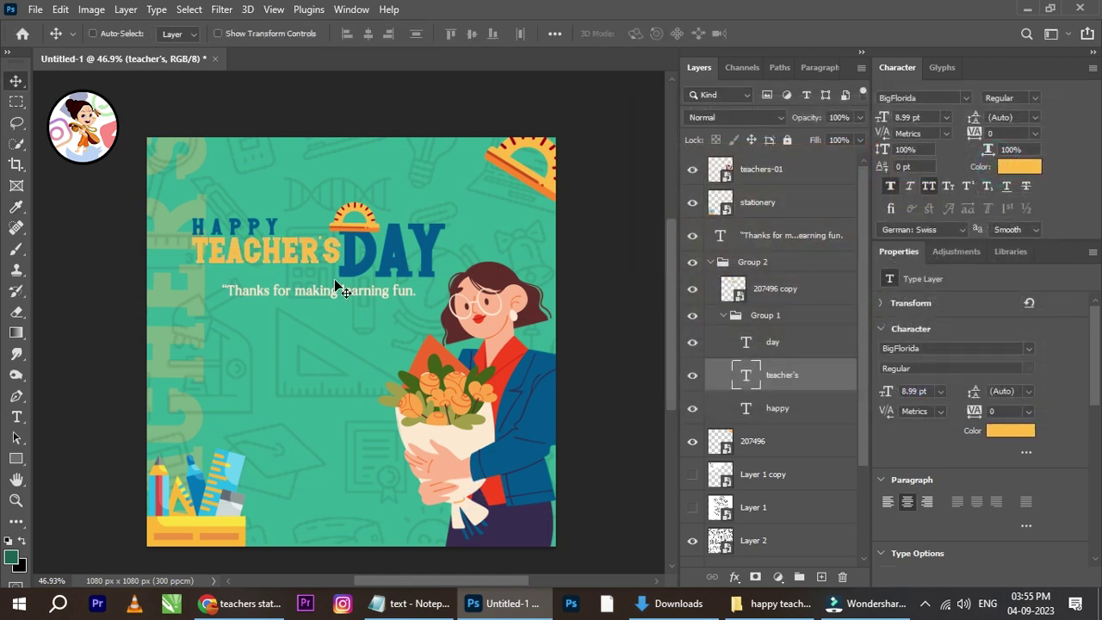
scroll(340, 288, "up", 1)
scroll(450, 413, "down", 2)
scroll(442, 422, "up", 1)
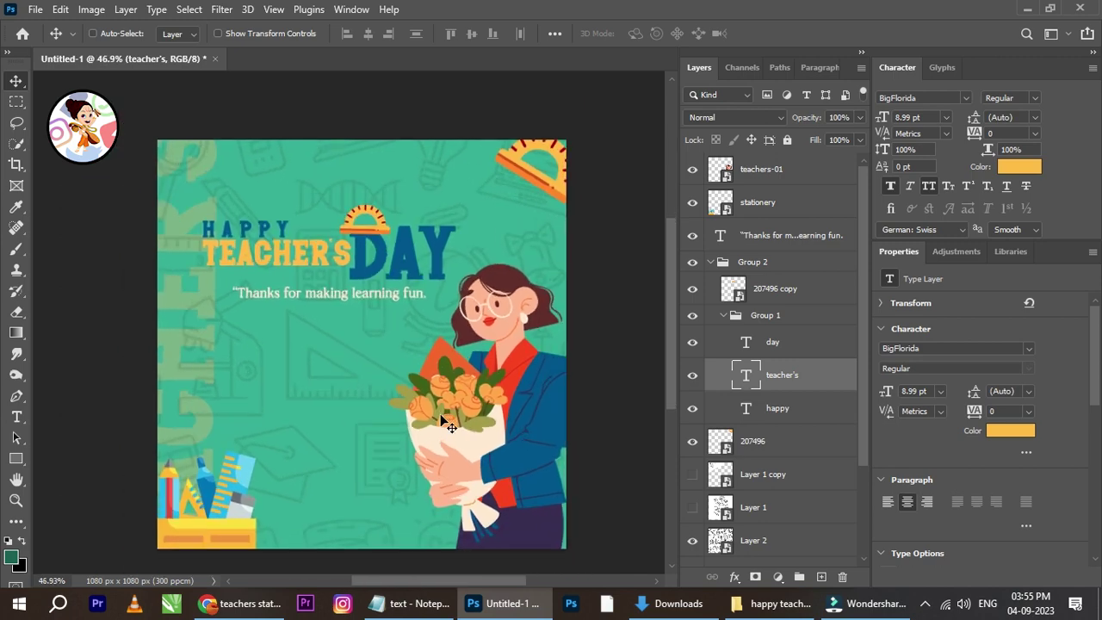
scroll(445, 420, "up", 1)
scroll(430, 405, "down", 1)
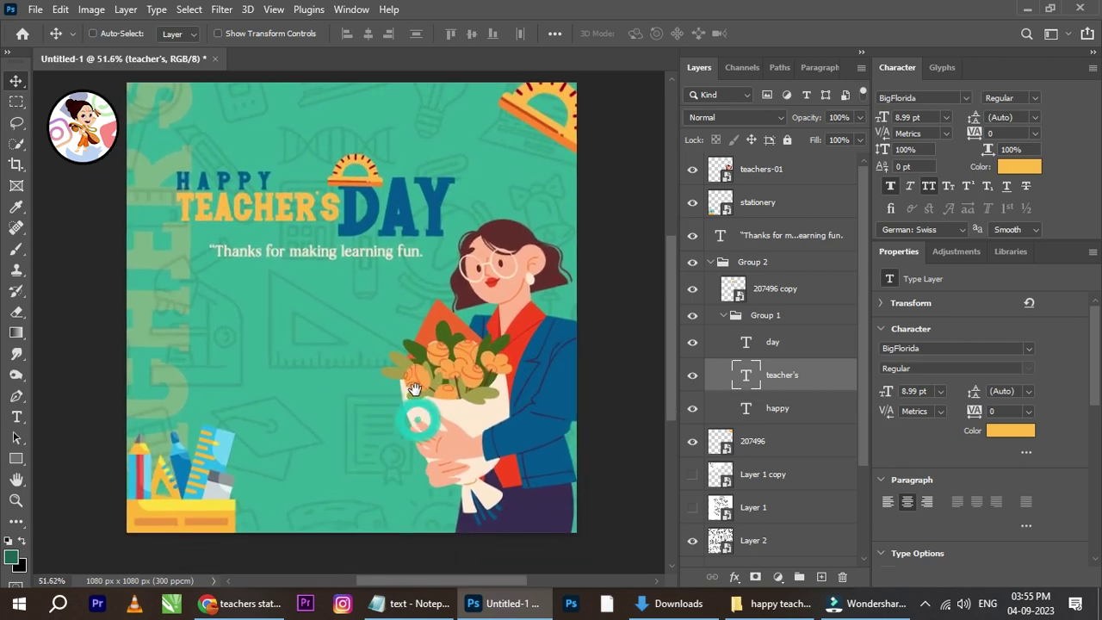
scroll(407, 382, "up", 1)
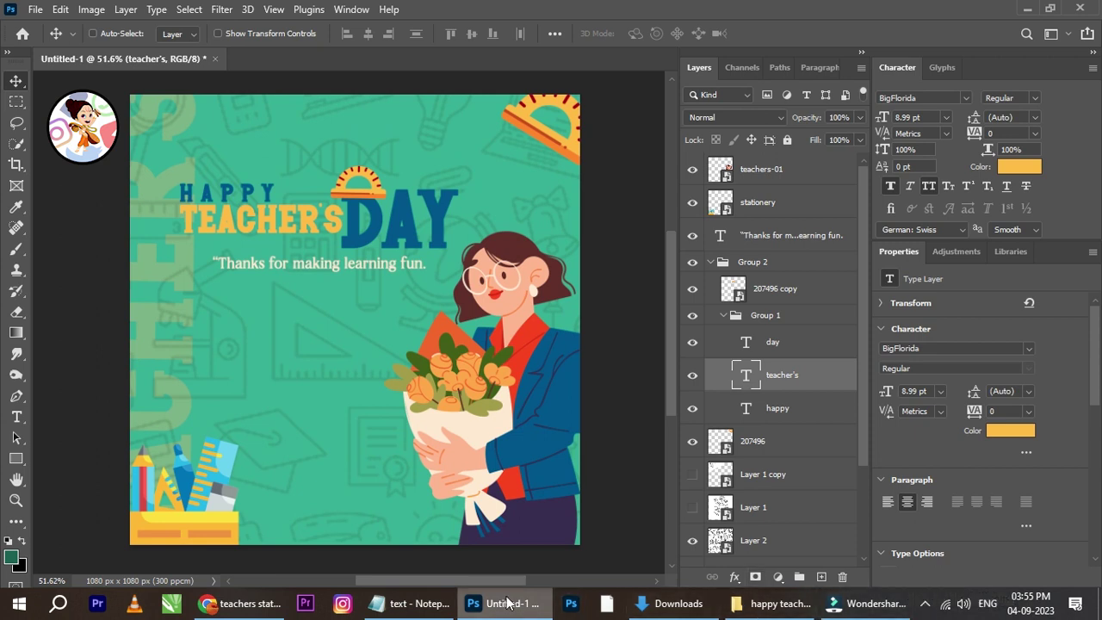
- Move the stationery box from the bottom-left corner of the post to beside the teacher and enlarge it to about 292 px
mouse_move(508, 603)
right_click(193, 402)
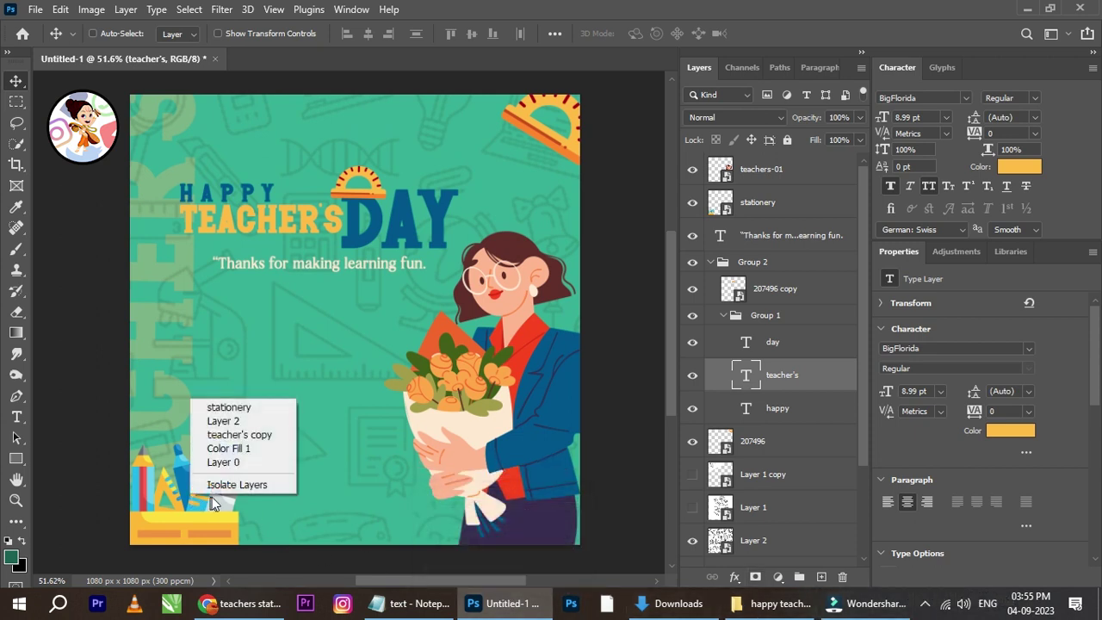
left_click(229, 407)
left_click_drag(256, 515, 372, 515)
key("ctrl+t")
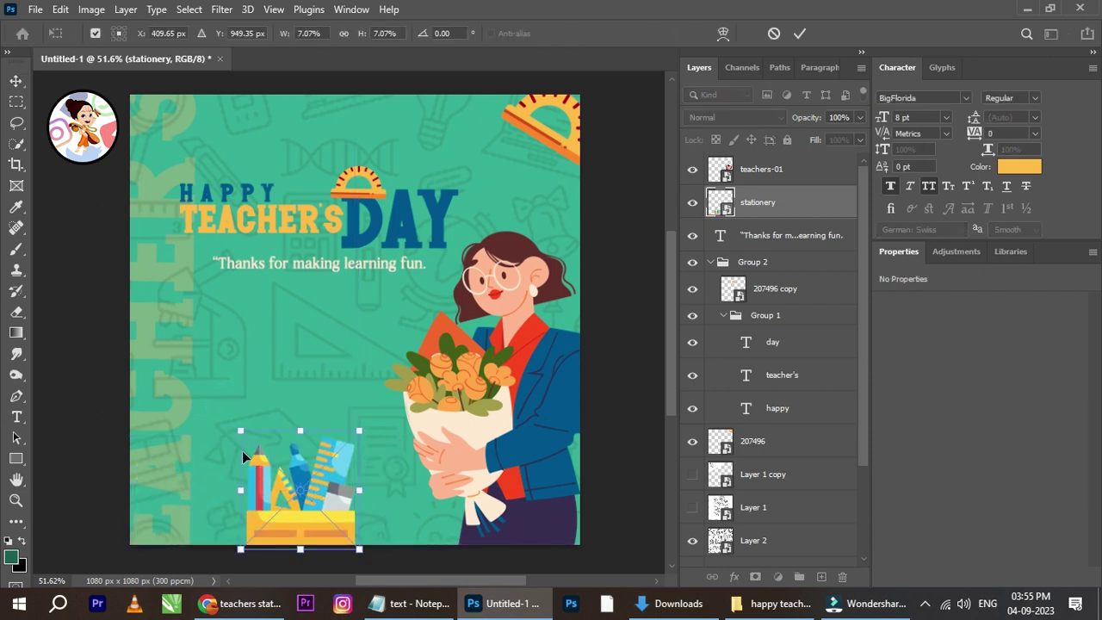
left_click_drag(239, 436, 199, 395)
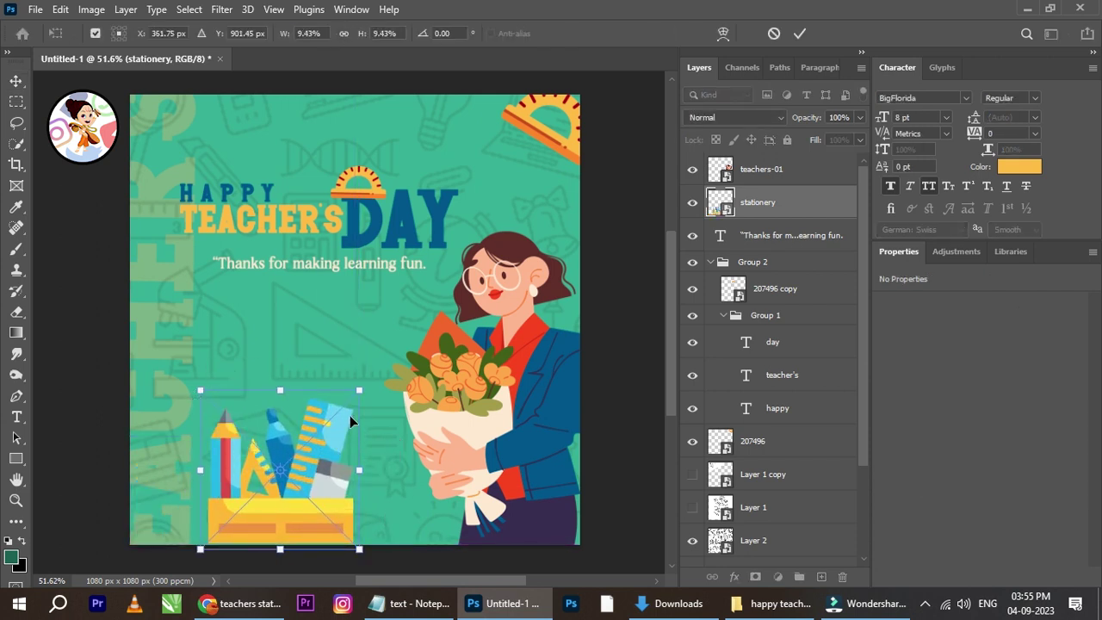
left_click_drag(356, 394, 332, 415)
left_click_drag(299, 497, 380, 500)
left_click(800, 33)
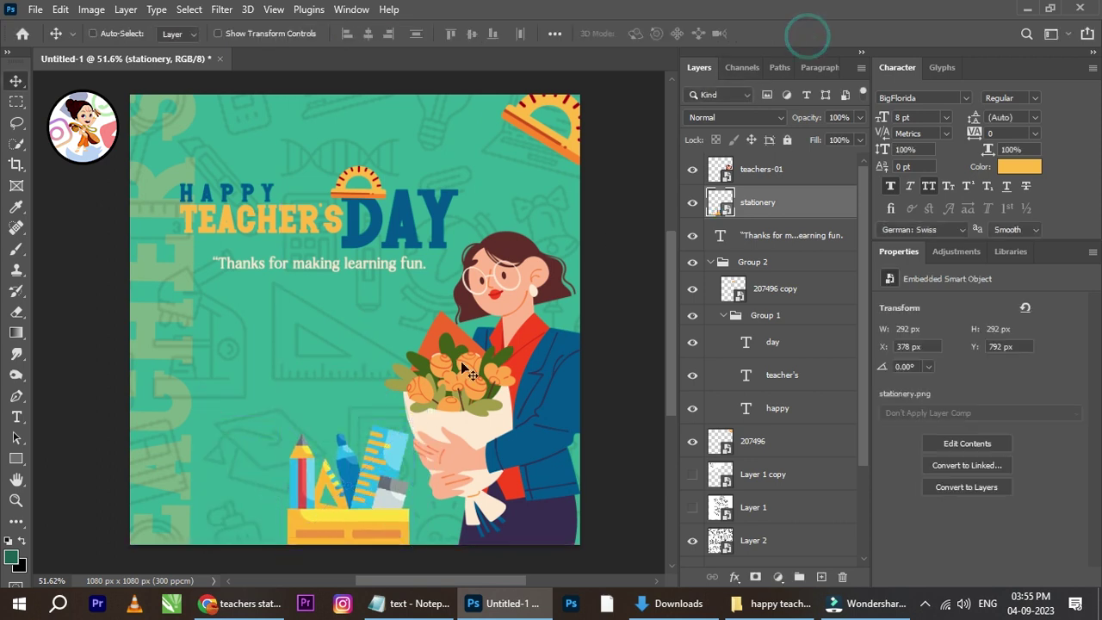
- Nudge the stationery box left to X 263 px, between the vertical text and the teacher
key("Left")
key("Left")
key("Left")
key("Left")
key("Left")
key("Left")
key("Left")
key("Left")
key("Left")
key("Left")
key("Left")
key("Left")
key("Left")
key("Left")
key("Left")
key("Left")
key("Left")
key("Left")
key("Left")
key("Left")
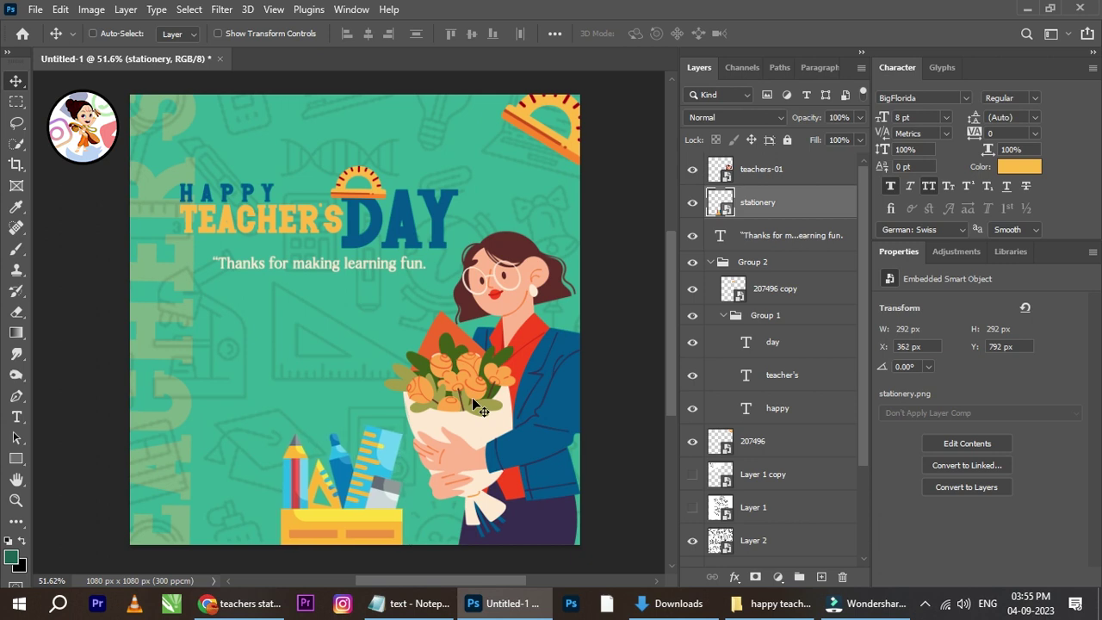
key("Left")
key("Left")
key("Left")
key("Left")
key("Left")
key("Left")
key("Left")
key("Left")
key("Left")
key("Left")
key("Left")
key("Left")
key("Left")
key("Left")
key("Left")
key("Left")
key("Left")
key("Left")
key("Left")
key("Left")
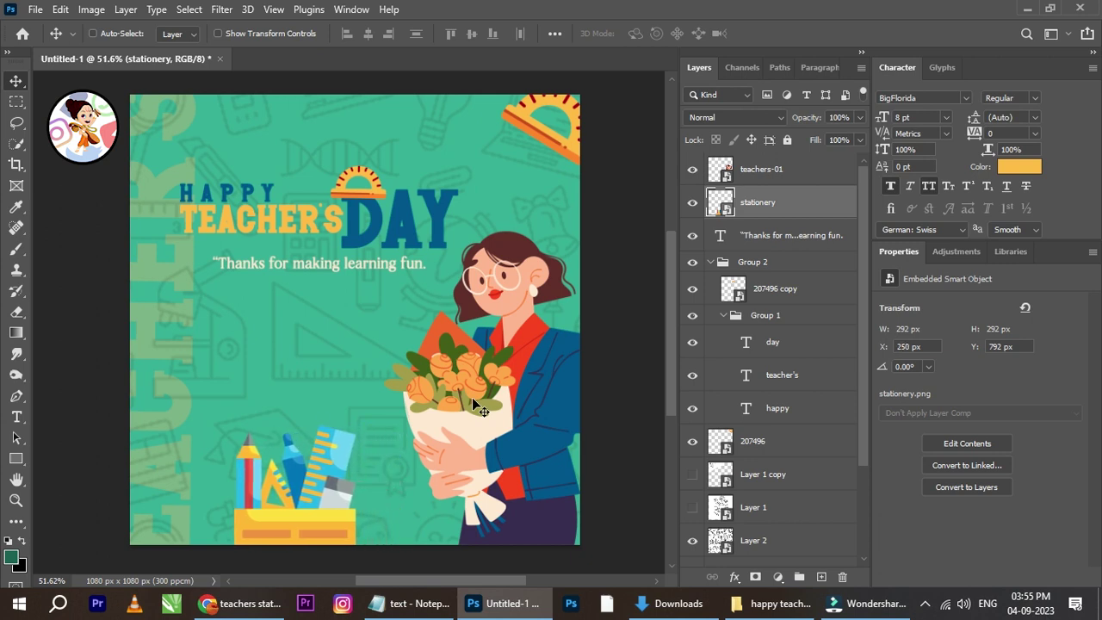
key("Right")
key("Right")
key("Right")
key("Right")
key("Right")
key("Right")
key("Right")
key("Right")
key("Right")
key("Right")
key("Right")
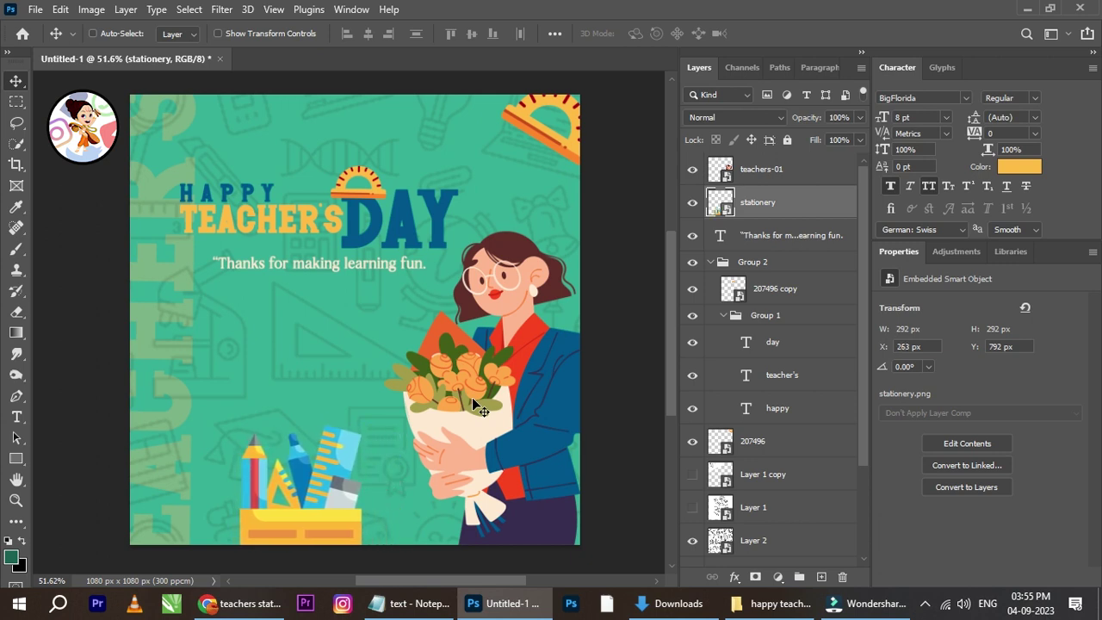
scroll(448, 379, "down", 2)
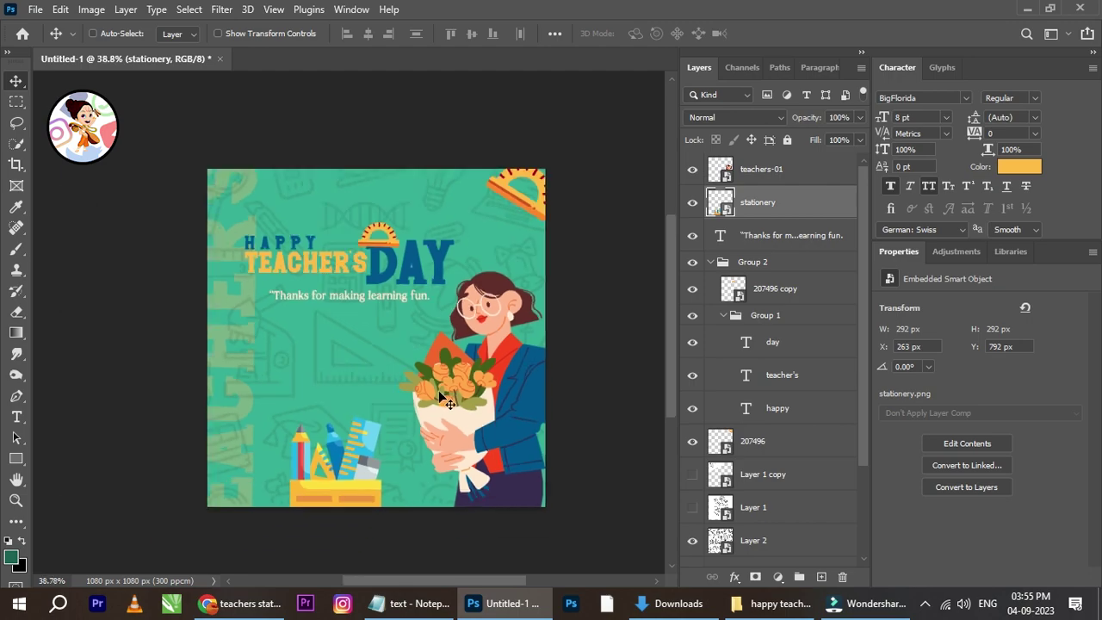